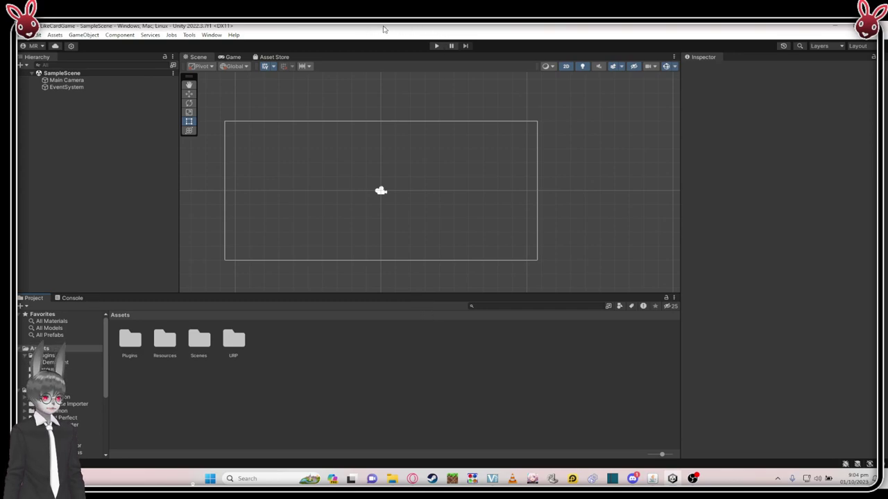
# - Shrink Unity to a window on the right and place the asset folder's File Explorer at upper left
pyautogui.doubleClick(635, 28)
pyautogui.moveTo(531, 83); pyautogui.dragTo(578, 73)
pyautogui.moveTo(251, 77); pyautogui.dragTo(338, 74)
pyautogui.scroll(-2, 452, 166)
pyautogui.scroll(2, 452, 166)
pyautogui.moveTo(425, 77); pyautogui.dragTo(351, 93)
pyautogui.scroll(-2, 350, 229)
# - Look over the Monster_Creatures_Fantasy Version 1.3 and Version 1.2 folders
pyautogui.scroll(2, 350, 229)
pyautogui.click(404, 196)
pyautogui.scroll(-2, 404, 195)
pyautogui.scroll(2, 315, 243)
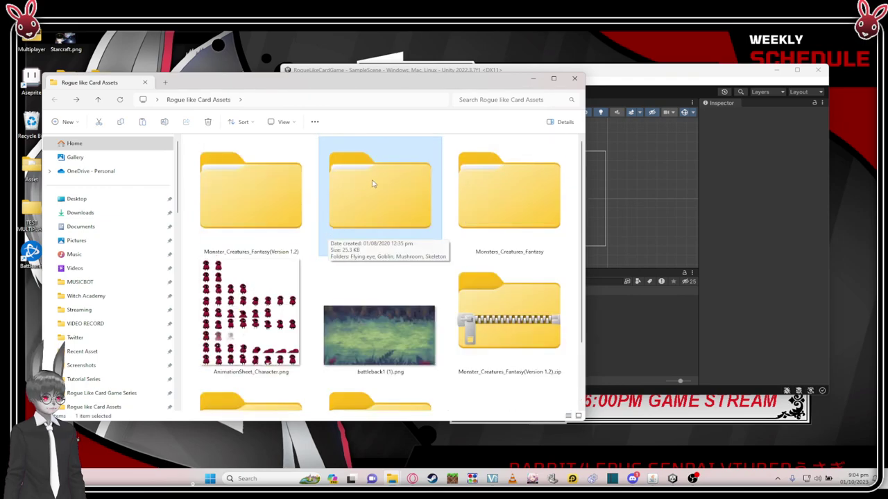
pyautogui.scroll(-2, 361, 188)
pyautogui.scroll(2, 300, 210)
pyautogui.click(295, 203)
pyautogui.scroll(-2, 286, 219)
pyautogui.scroll(2, 285, 228)
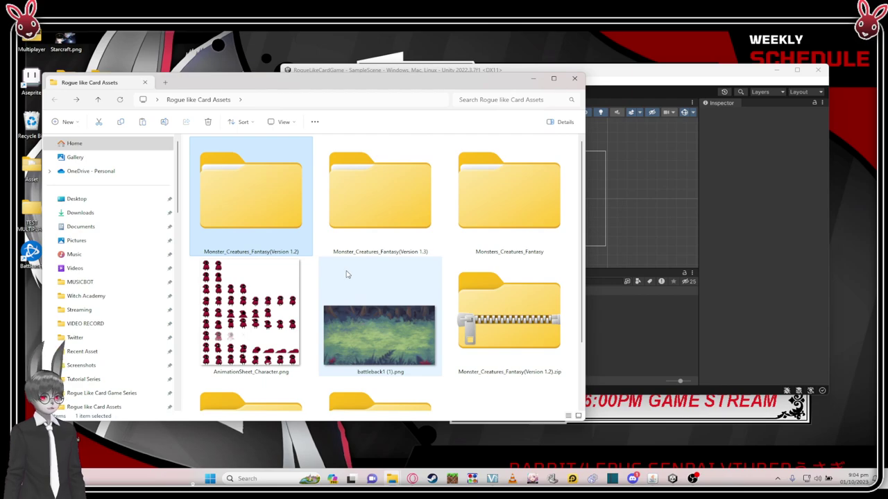
pyautogui.scroll(-2, 293, 310)
pyautogui.scroll(2, 307, 311)
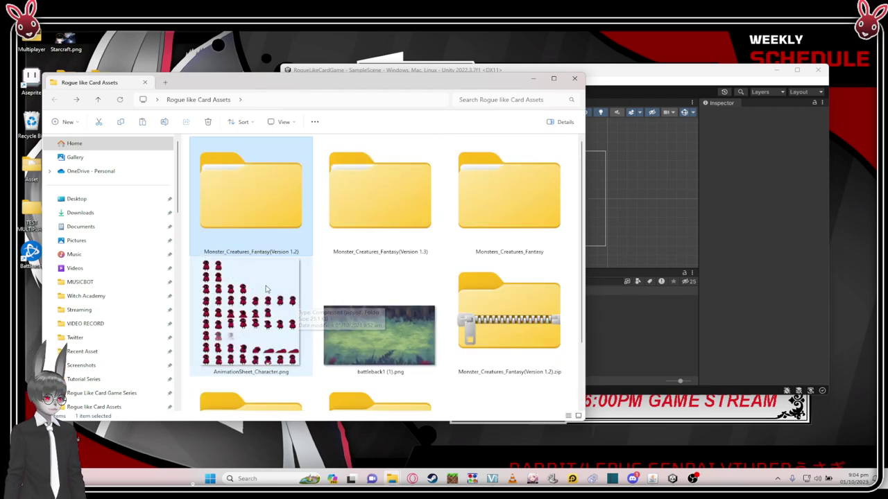
pyautogui.scroll(-2, 291, 299)
pyautogui.scroll(2, 307, 297)
pyautogui.scroll(-2, 307, 298)
# - Compare the Version 1.2, Version 1.3 and Monsters_Creatures_Fantasy folders and their zip archives
pyautogui.click(510, 222)
pyautogui.scroll(2, 381, 297)
pyautogui.scroll(-2, 381, 297)
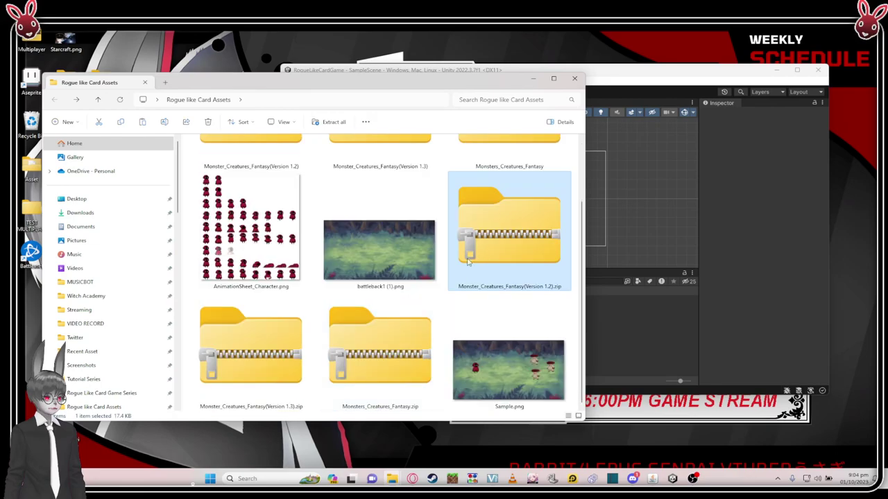
pyautogui.click(263, 344)
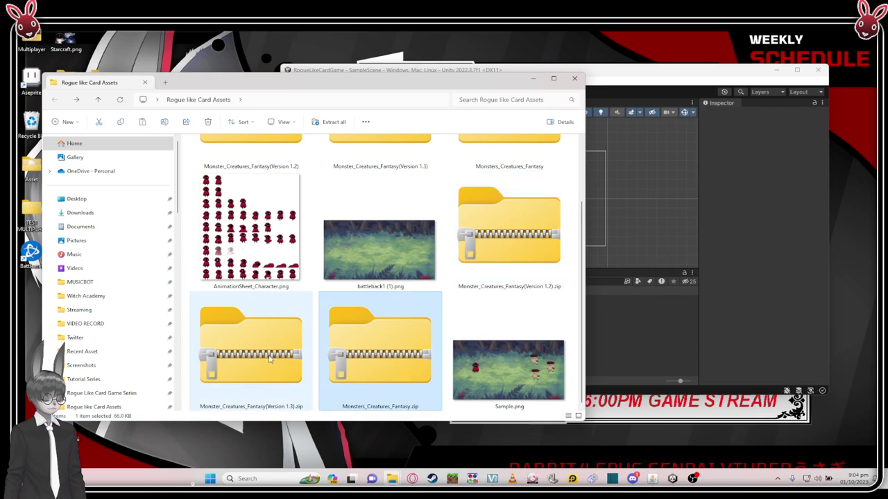
pyautogui.scroll(2, 305, 278)
pyautogui.click(285, 232)
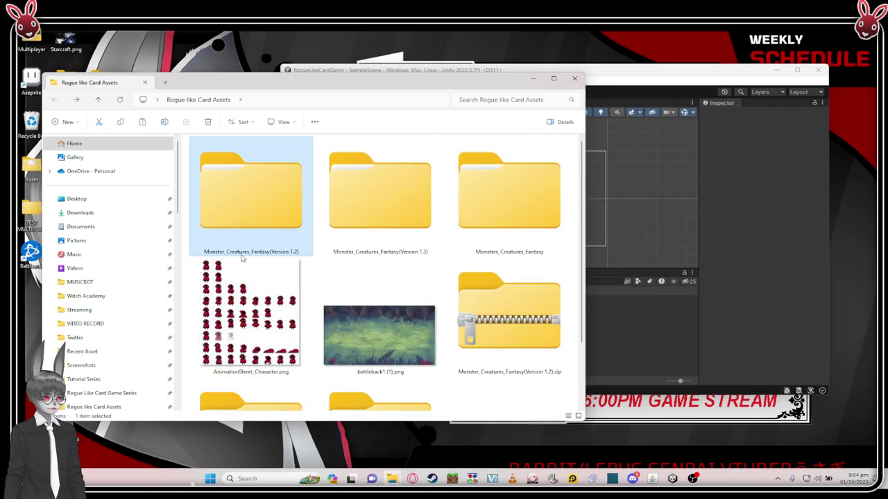
pyautogui.click(352, 233)
pyautogui.click(522, 233)
pyautogui.scroll(-2, 520, 242)
pyautogui.click(516, 251)
pyautogui.click(380, 347)
pyautogui.click(263, 347)
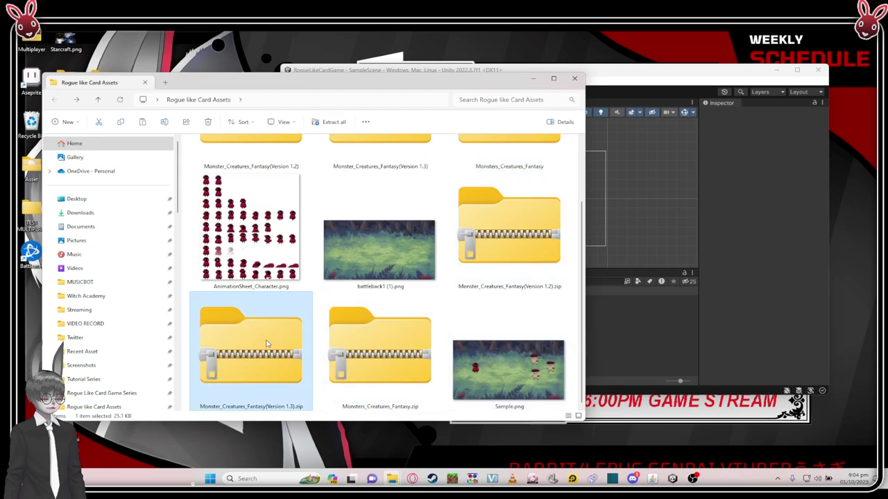
pyautogui.scroll(2, 321, 317)
pyautogui.scroll(-2, 479, 364)
pyautogui.scroll(2, 486, 370)
pyautogui.scroll(-2, 485, 370)
pyautogui.click(380, 346)
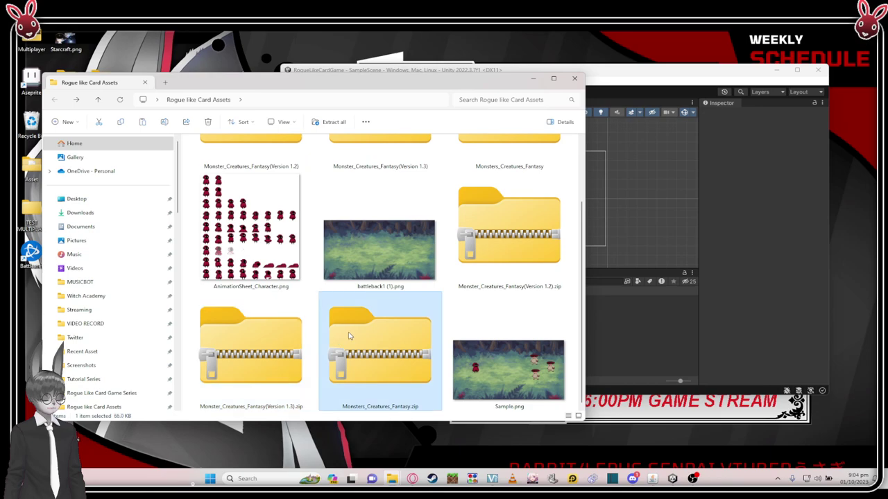
# - Open Sample.png in the image viewer
pyautogui.click(481, 360)
pyautogui.scroll(2, 482, 360)
pyautogui.scroll(-2, 487, 357)
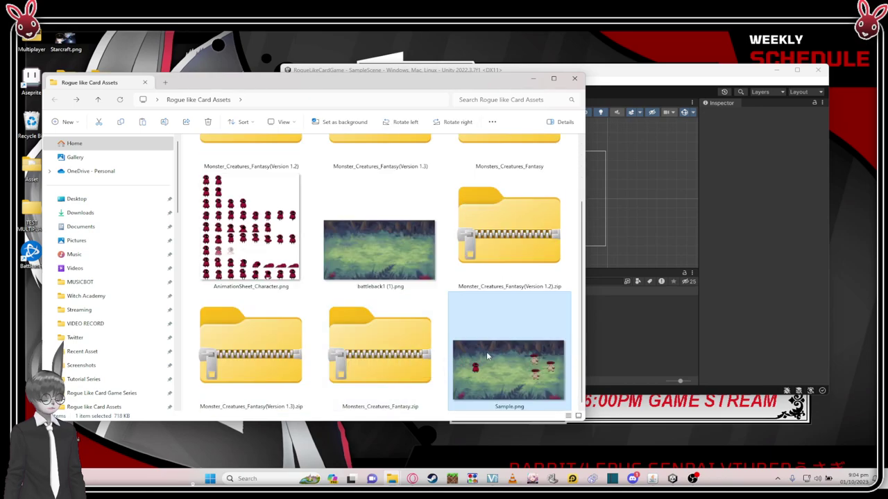
pyautogui.doubleClick(498, 357)
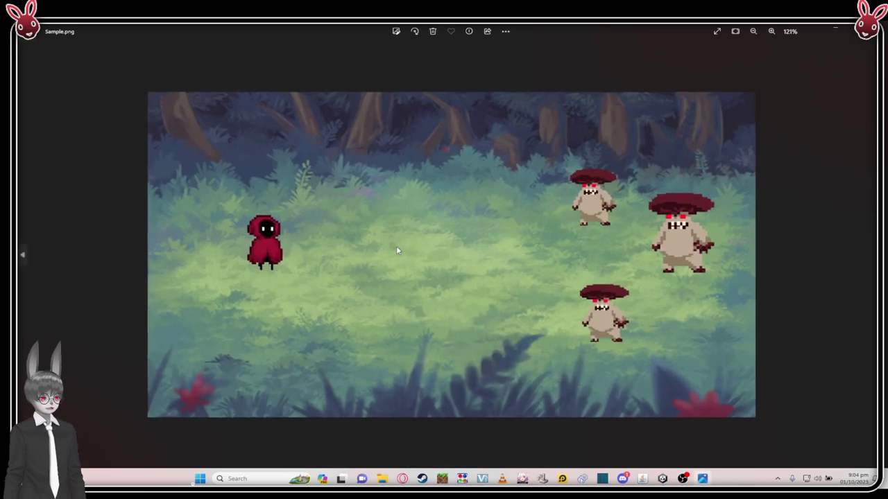
# - View the Sample.png forest battle mockup in Photos, then close the viewer
pyautogui.scroll(1, 395, 253)
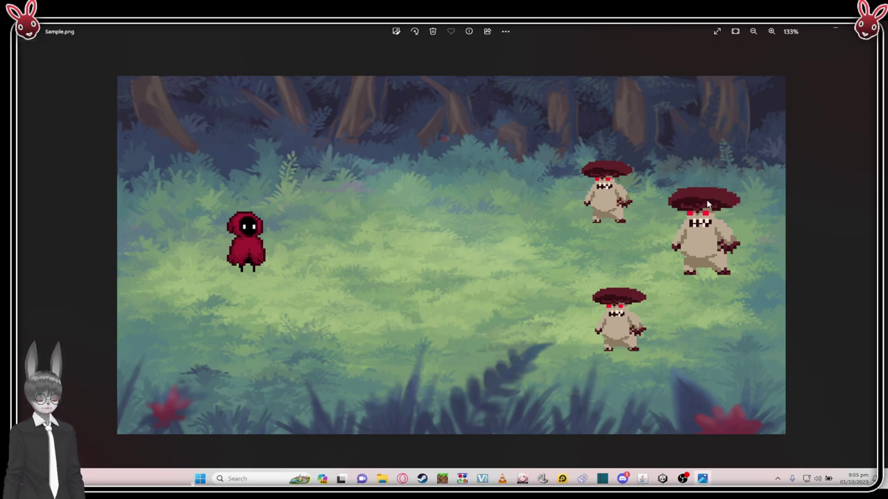
pyautogui.moveTo(610, 148)
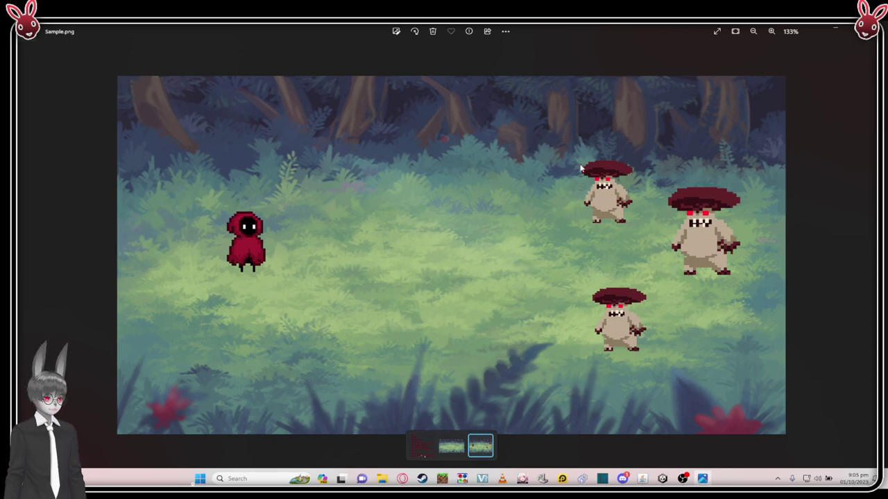
pyautogui.moveTo(587, 222)
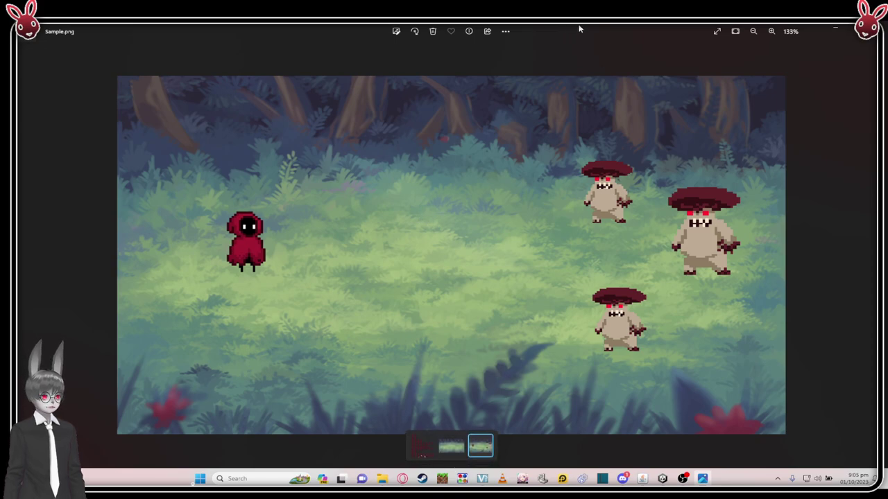
pyautogui.moveTo(666, 31); pyautogui.dragTo(611, 84)
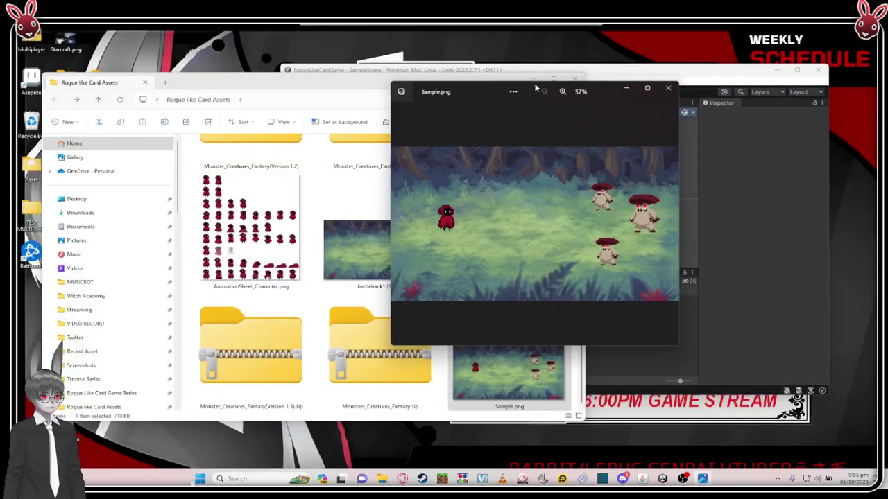
pyautogui.doubleClick(611, 84)
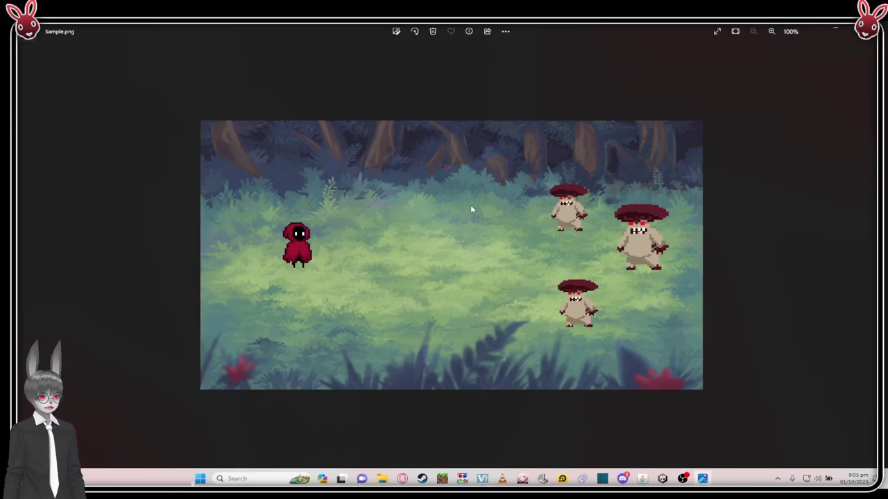
pyautogui.doubleClick(604, 26)
pyautogui.click(477, 157)
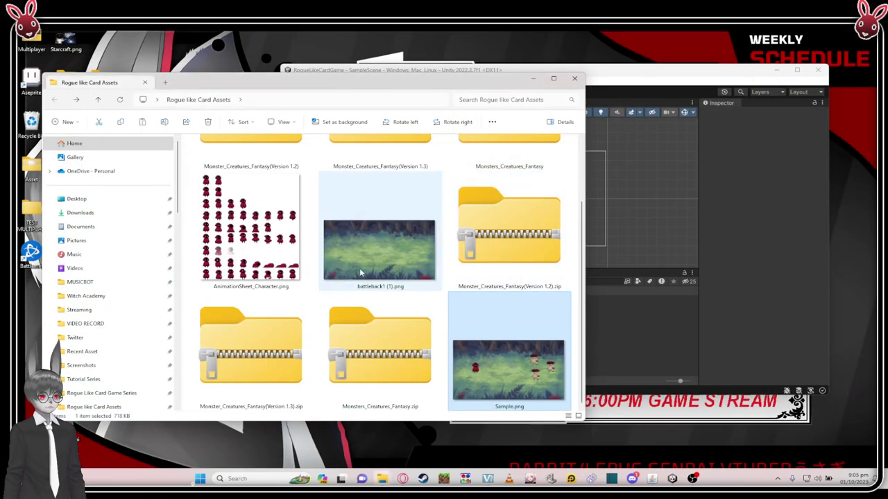
# - Close the File Explorer window showing the asset folder
pyautogui.scroll(2, 378, 270)
pyautogui.scroll(-2, 378, 274)
pyautogui.scroll(2, 378, 257)
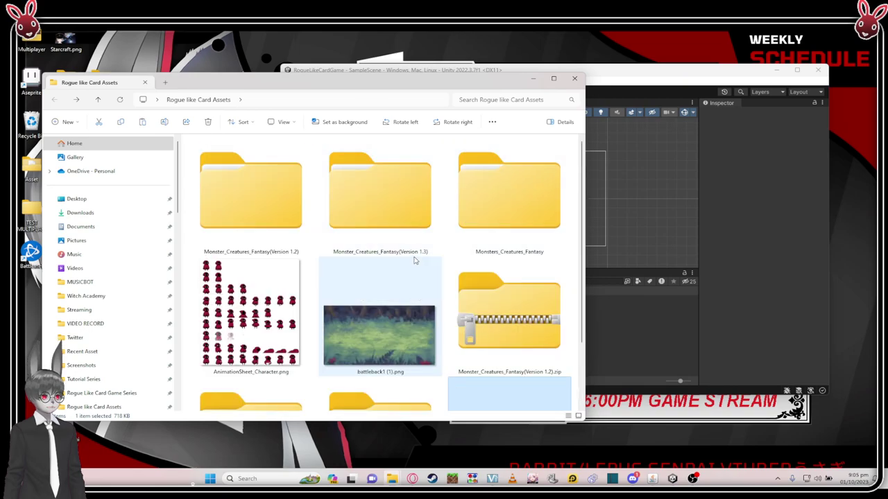
pyautogui.moveTo(463, 83); pyautogui.dragTo(435, 94)
pyautogui.click(545, 91)
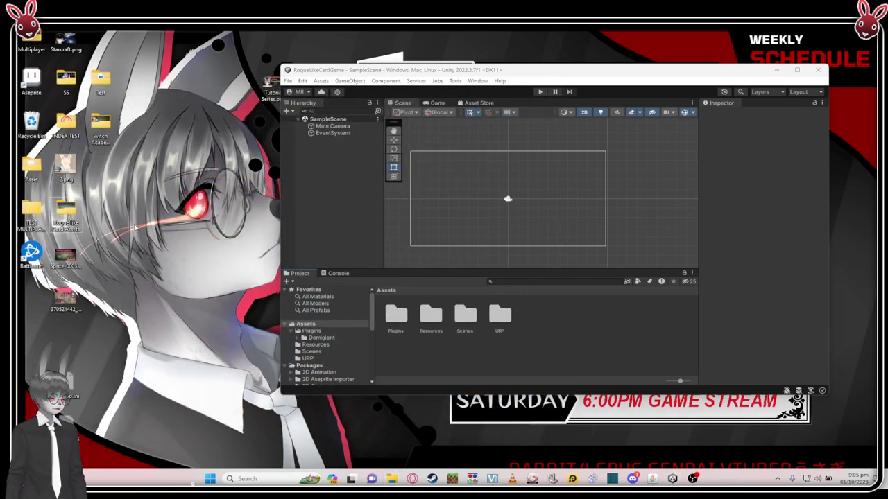
# - Move the Rogue like Card Assets desktop icon lower, open it, then close it again
pyautogui.moveTo(67, 211); pyautogui.dragTo(173, 355)
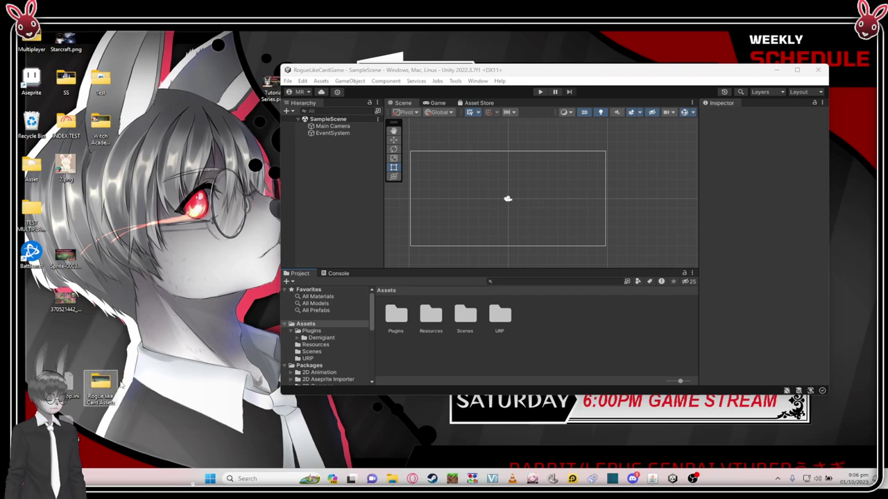
pyautogui.doubleClick(111, 386)
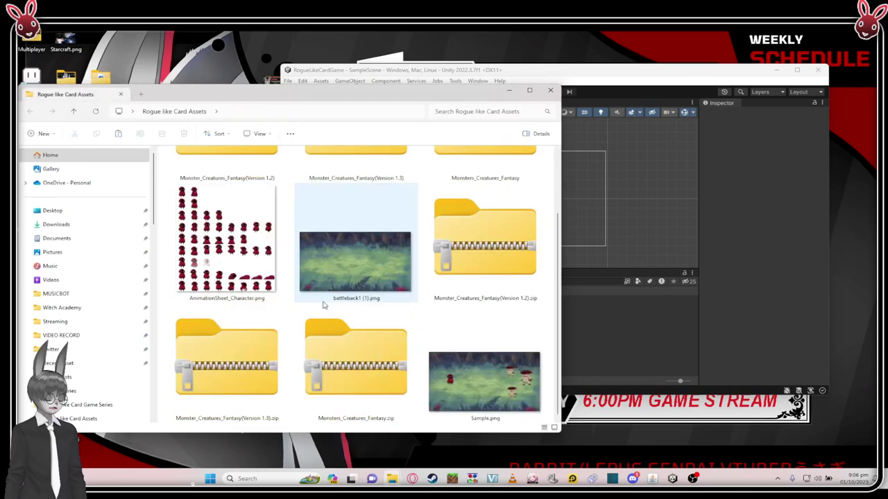
pyautogui.click(550, 90)
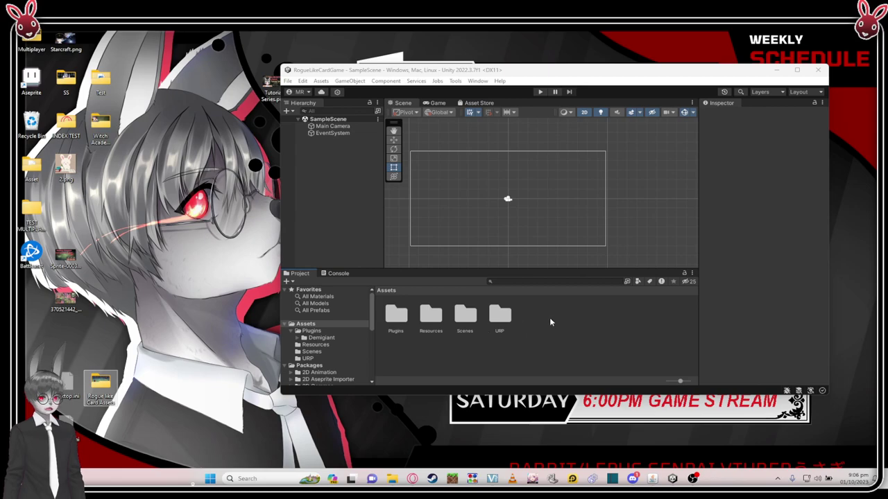
# - Create a new project folder named Assets
pyautogui.rightClick(530, 314)
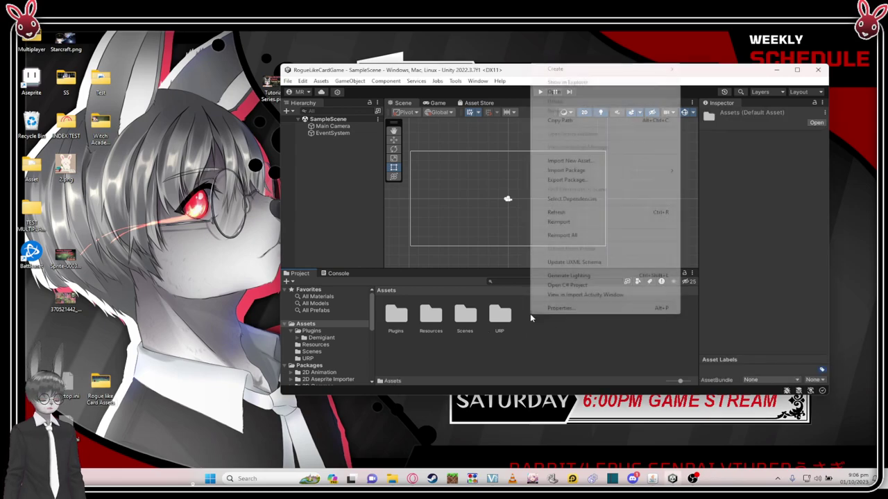
pyautogui.rightClick(532, 318)
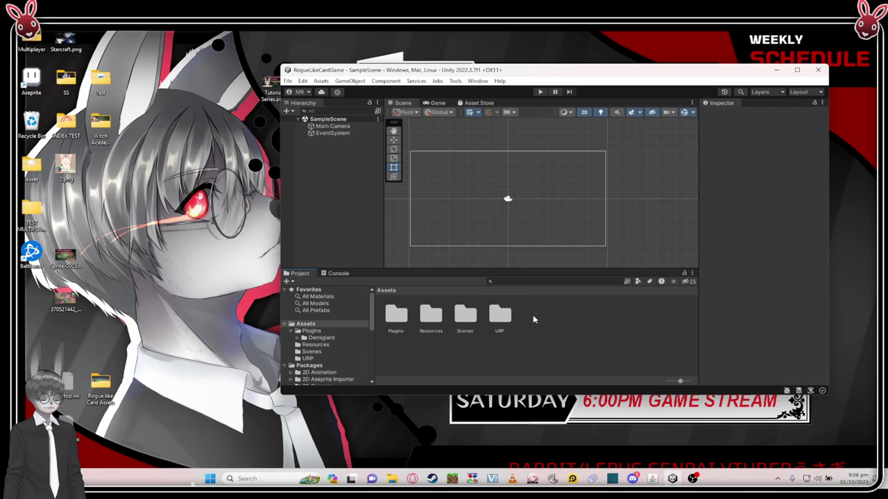
pyautogui.moveTo(604, 71)
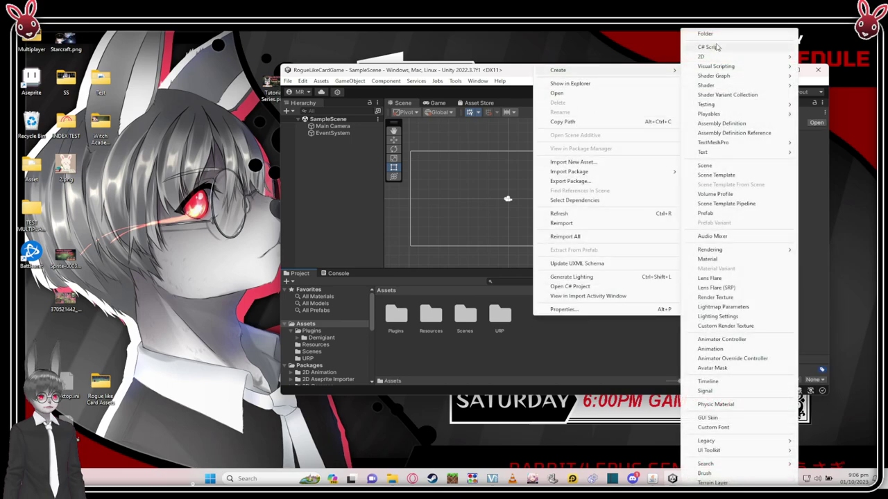
pyautogui.click(739, 38)
pyautogui.press('BackSpace')
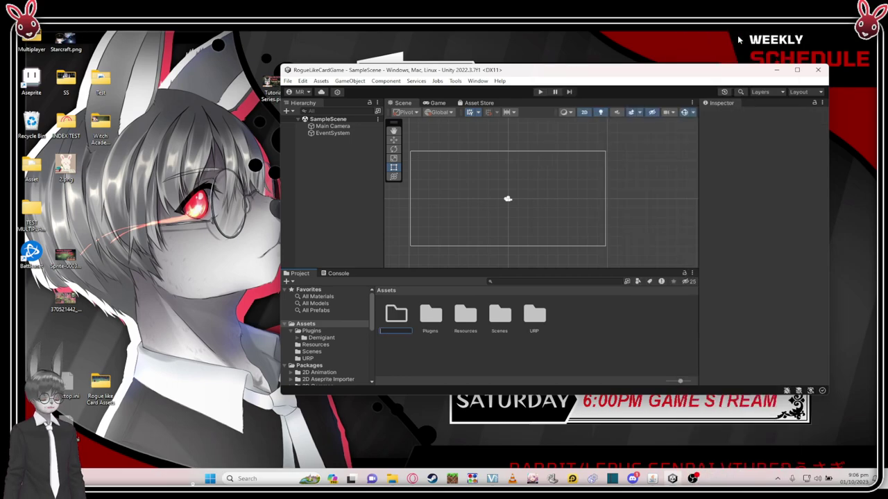
pyautogui.write('Assets')
pyautogui.press('Return')
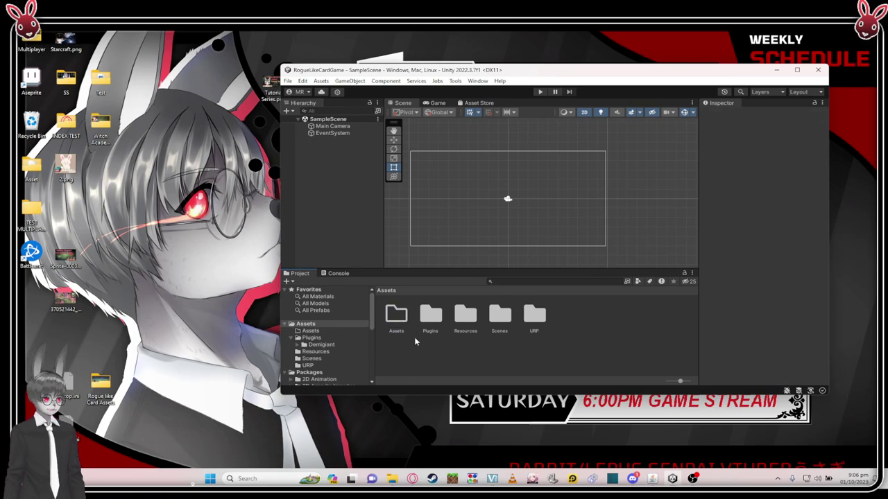
# - Import the Rogue like Card Assets folder into Assets and maximize the editor
pyautogui.doubleClick(405, 321)
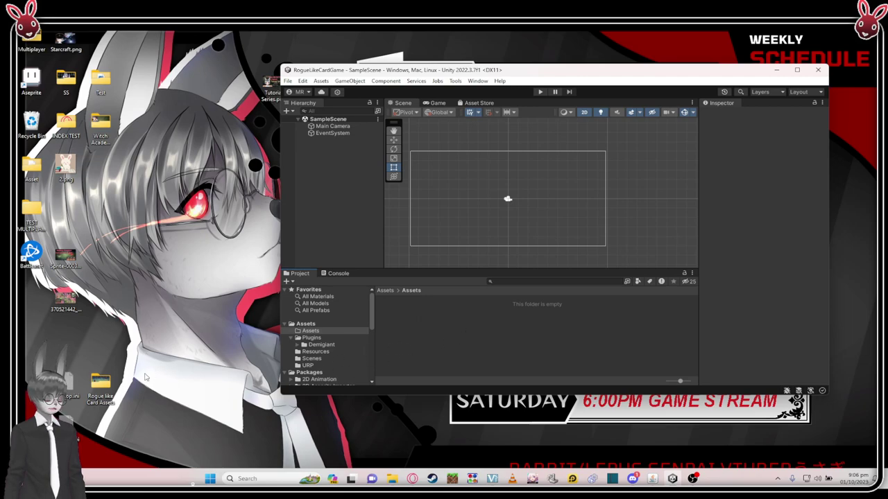
pyautogui.moveTo(331, 333); pyautogui.dragTo(483, 327)
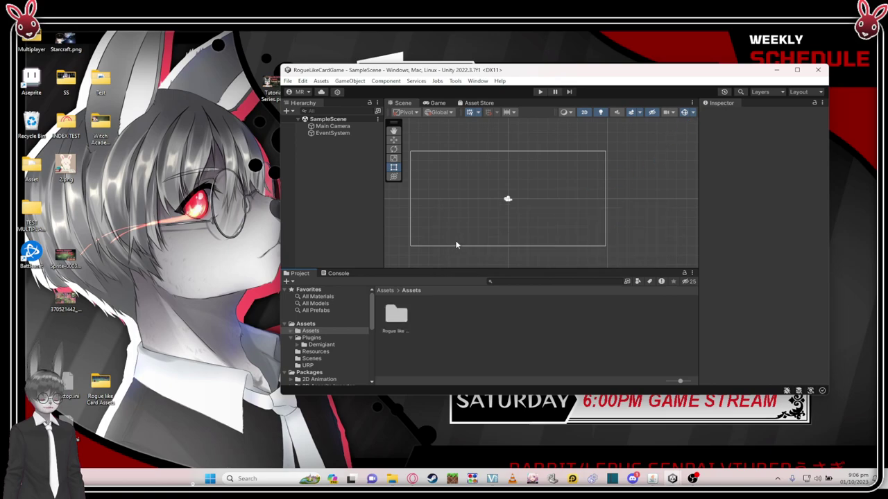
pyautogui.click(797, 71)
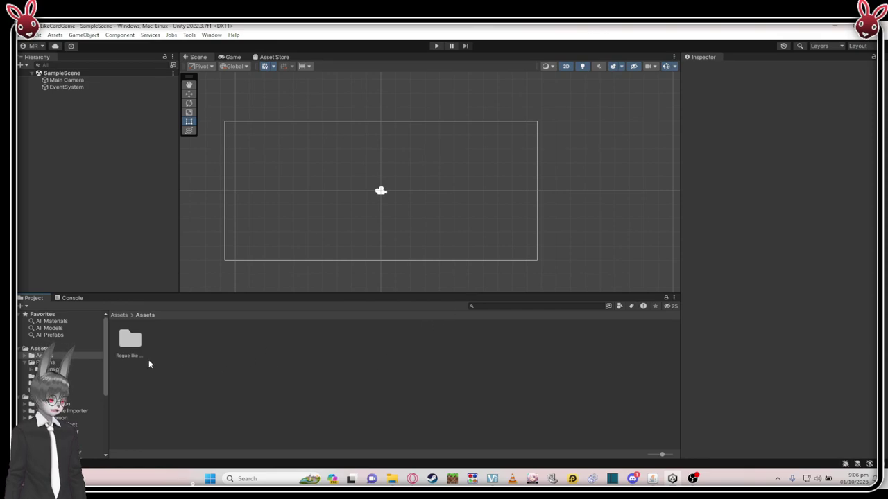
# - Inside Rogue like Card Assets, inspect the battleback1 (1) image's import settings and the Sample asset
pyautogui.doubleClick(130, 340)
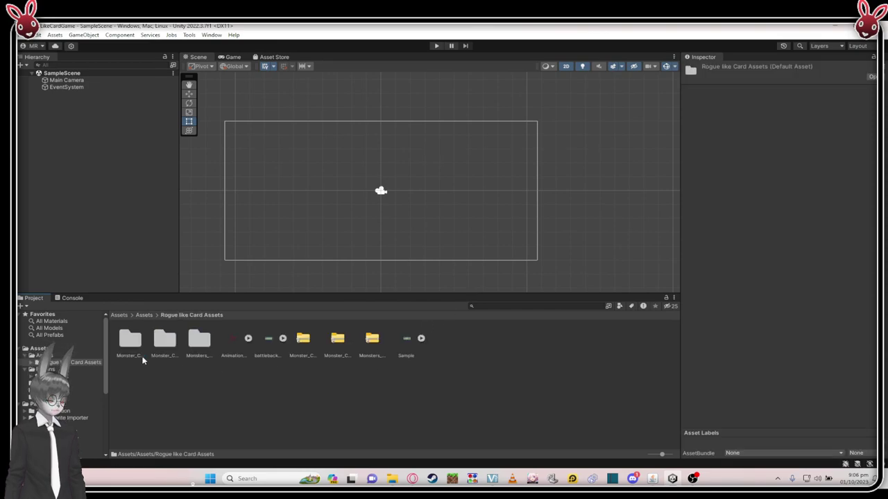
pyautogui.click(269, 349)
pyautogui.click(270, 366)
pyautogui.click(269, 351)
pyautogui.click(266, 354)
pyautogui.click(264, 352)
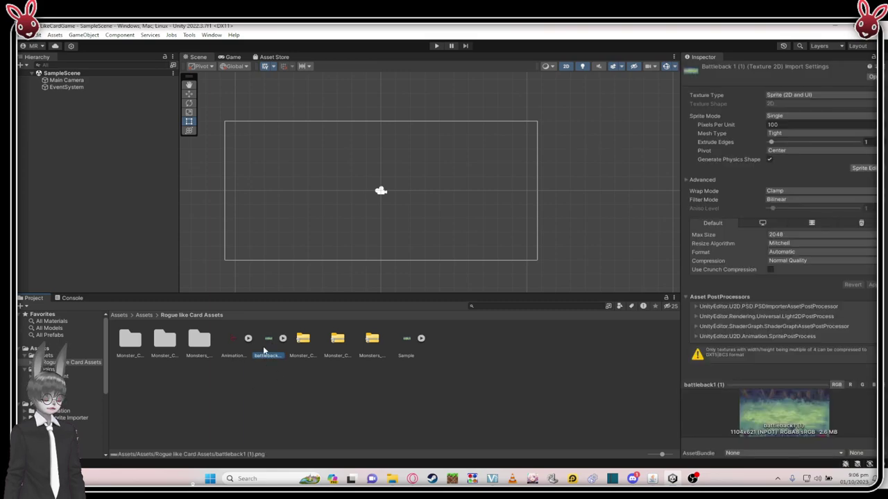
pyautogui.click(359, 343)
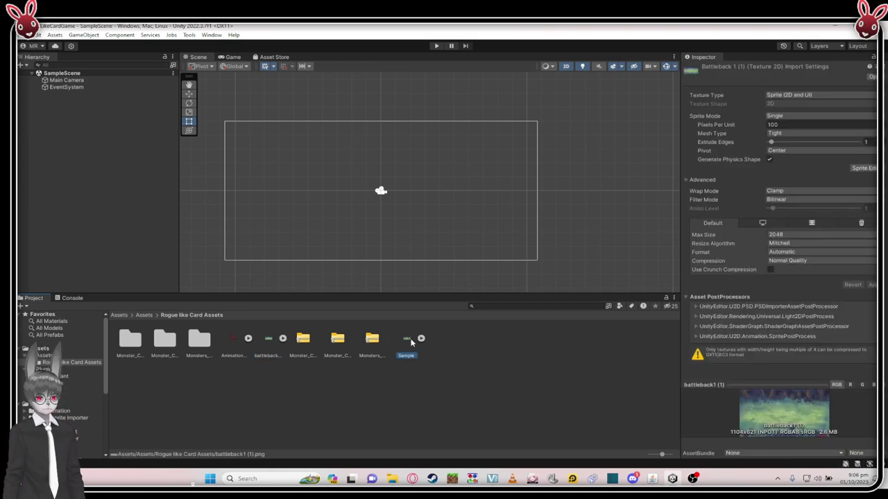
pyautogui.click(271, 355)
pyautogui.click(416, 347)
pyautogui.click(476, 371)
pyautogui.scroll(3, 341, 208)
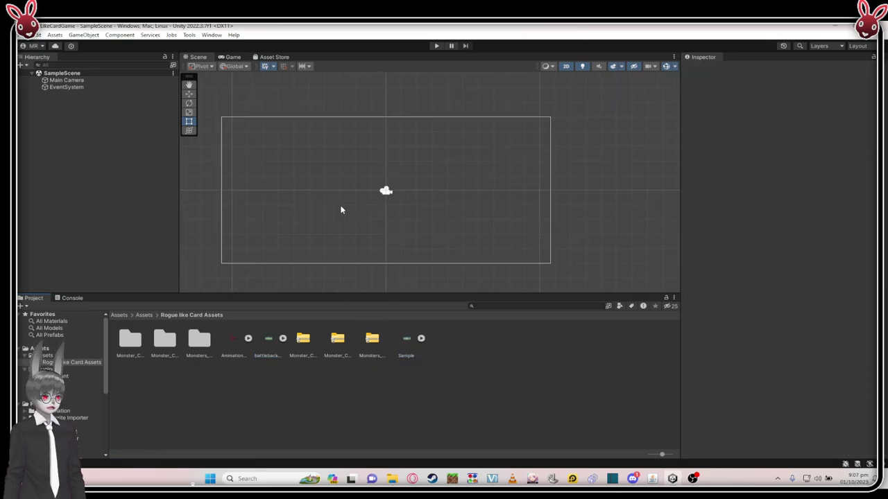
pyautogui.scroll(2, 377, 212)
pyautogui.scroll(-3, 381, 206)
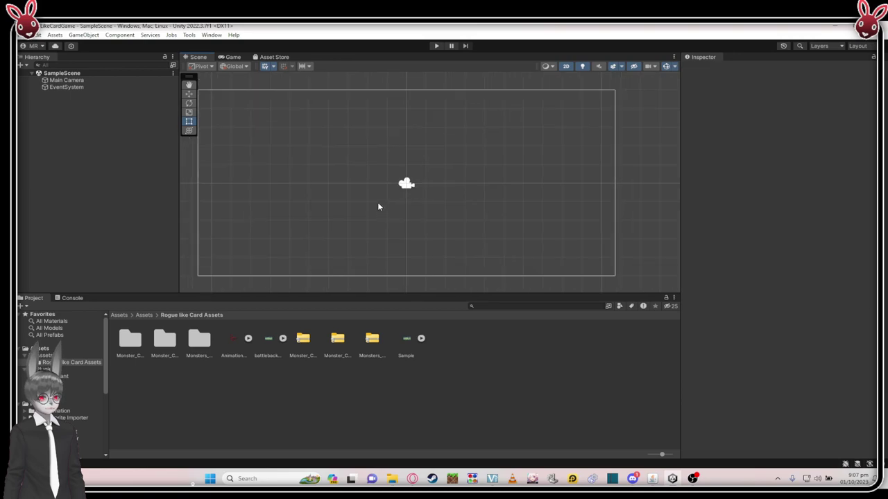
pyautogui.scroll(1, 381, 208)
pyautogui.scroll(-1, 386, 217)
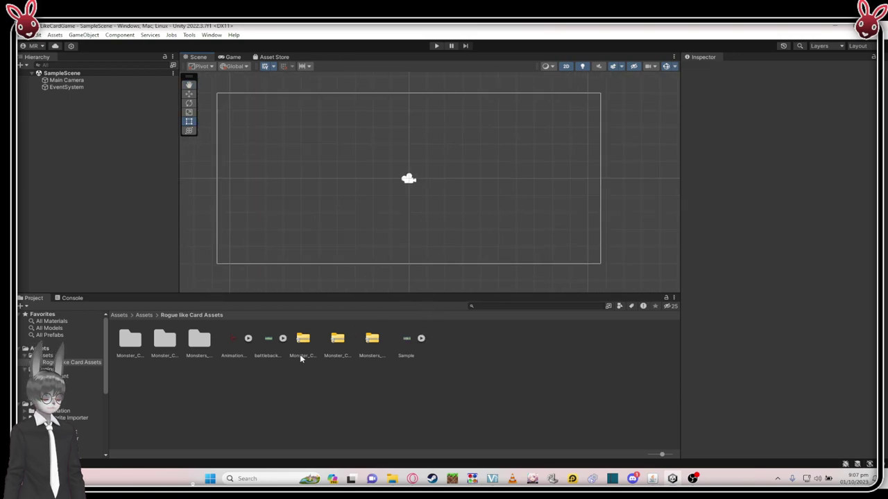
# - Rename battleback1 (1) to Bg
pyautogui.click(262, 343)
pyautogui.click(270, 382)
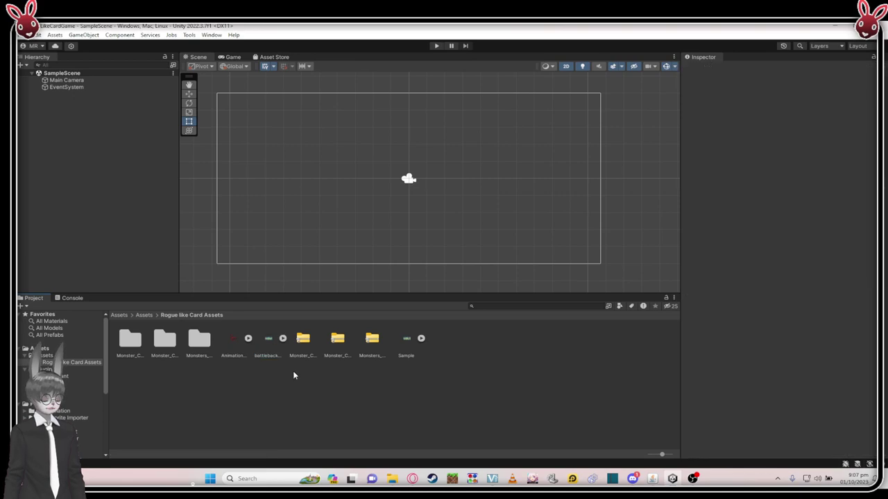
pyautogui.click(265, 342)
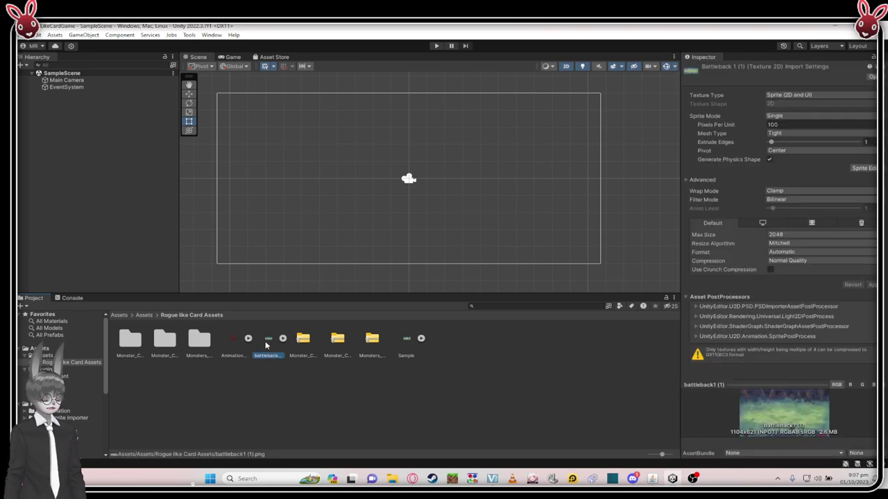
pyautogui.click(265, 342)
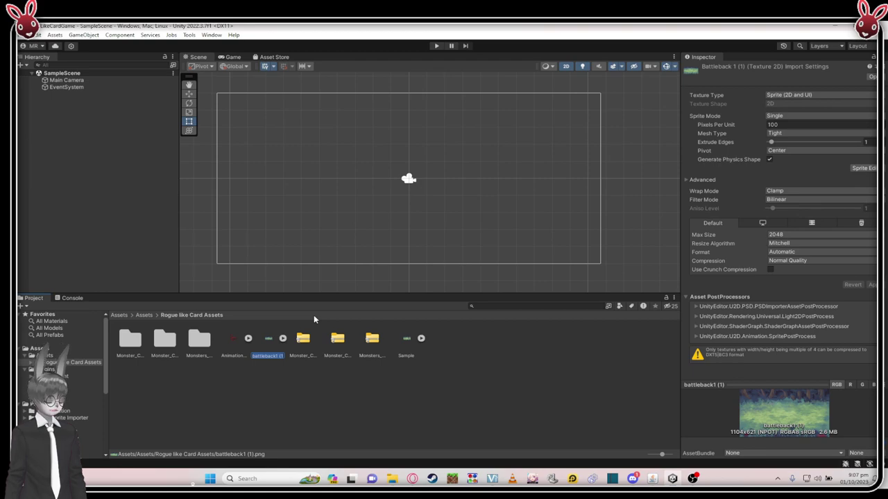
pyautogui.write('Bg')
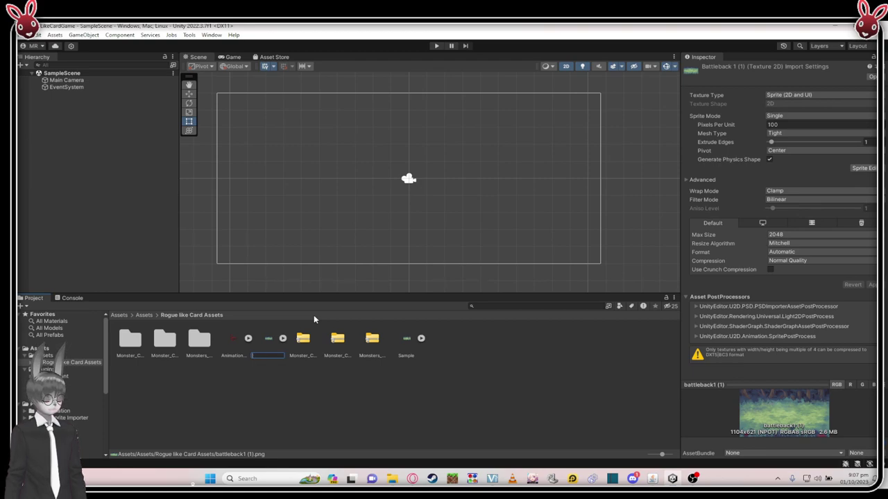
pyautogui.press('Return')
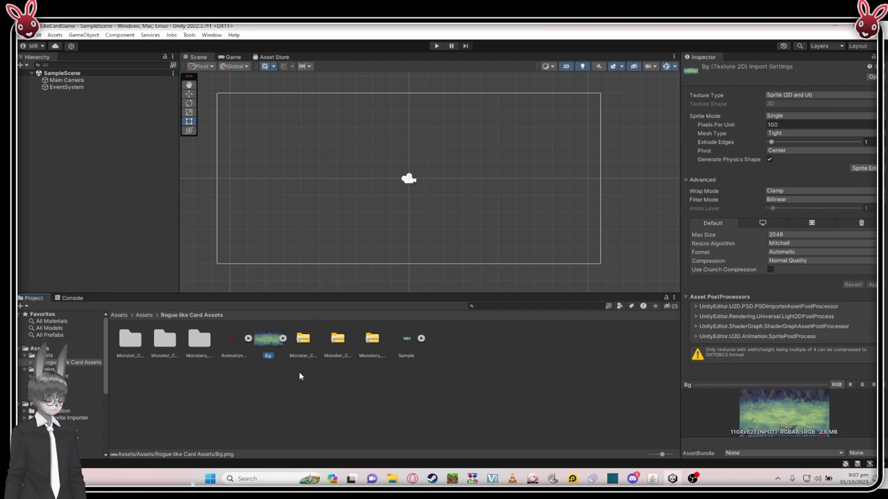
pyautogui.click(292, 397)
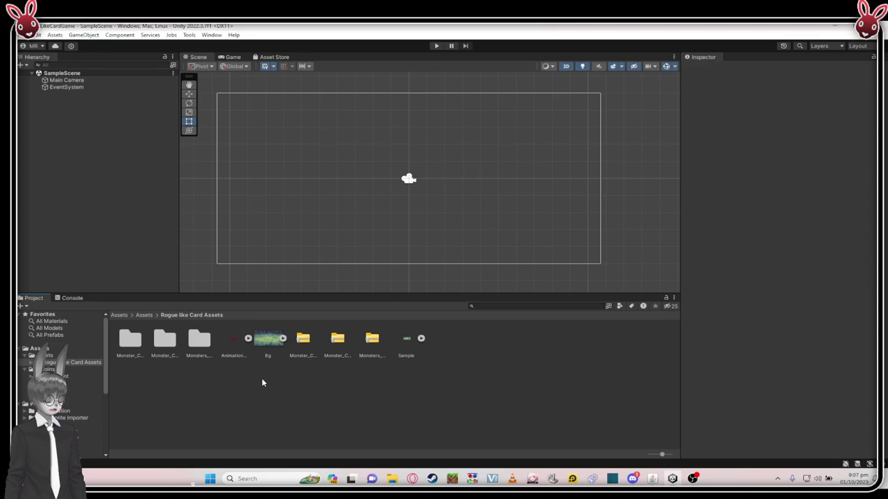
# - Create two folders in Rogue like Card Assets named Player and Mob
pyautogui.rightClick(426, 371)
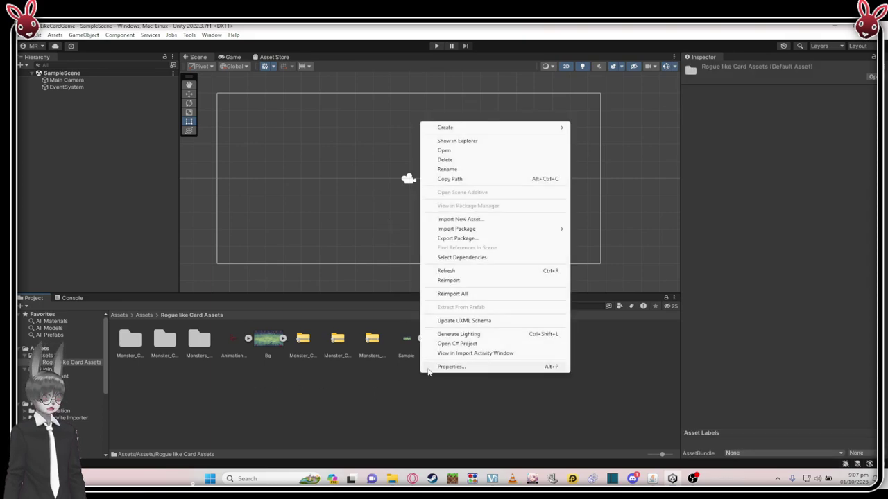
pyautogui.moveTo(525, 136)
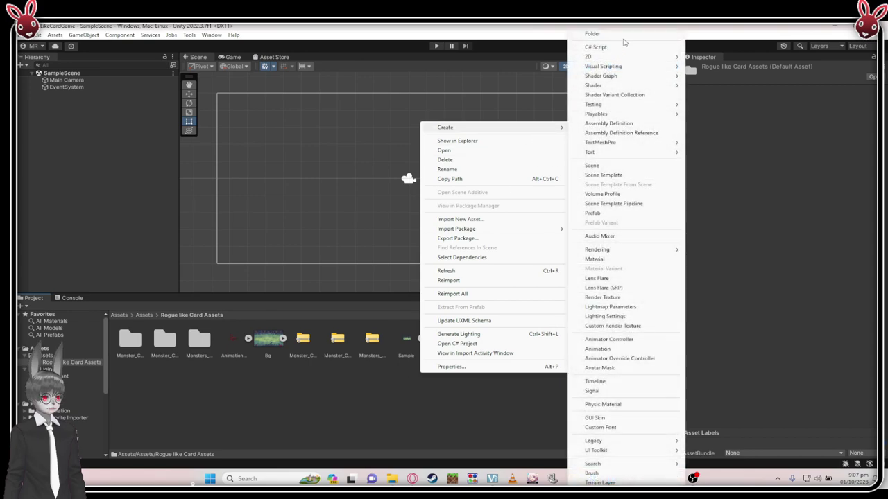
pyautogui.click(596, 39)
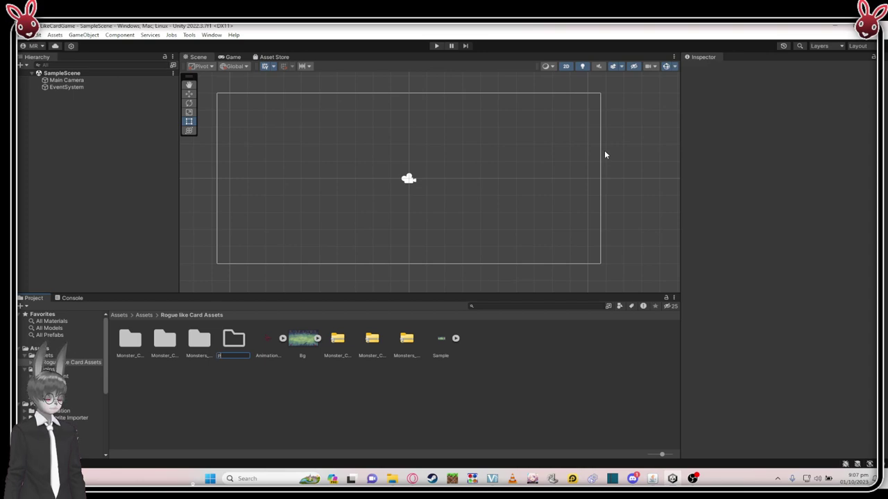
pyautogui.press('Return')
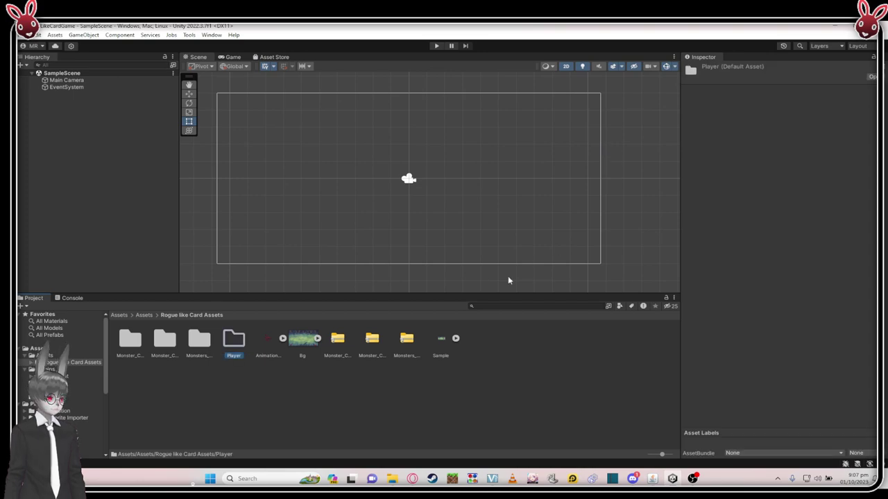
pyautogui.rightClick(372, 399)
pyautogui.moveTo(451, 153)
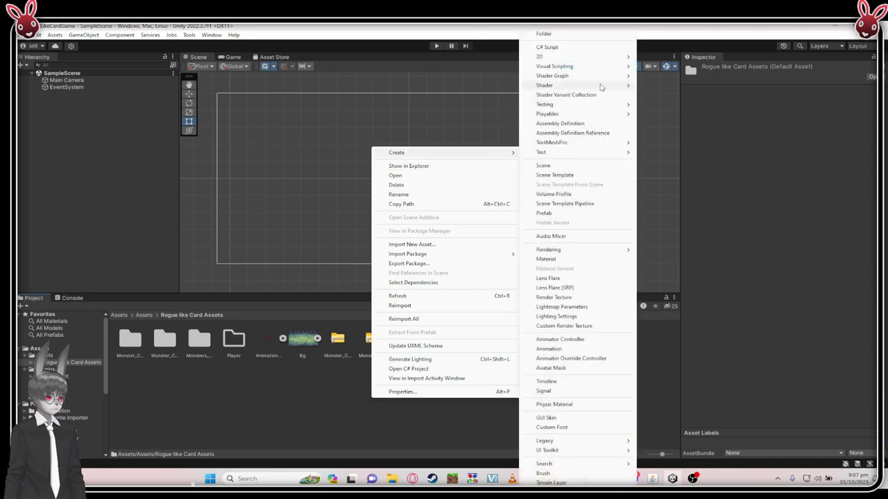
pyautogui.click(580, 36)
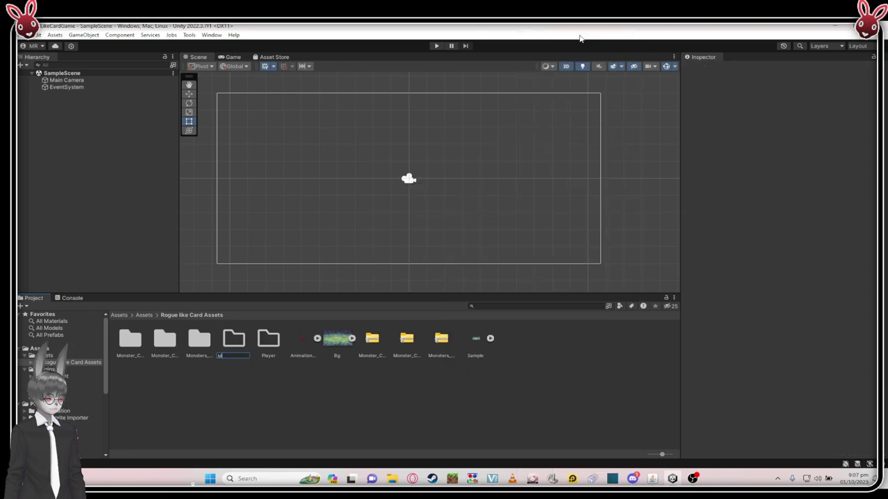
pyautogui.write('Mob')
pyautogui.press('Return')
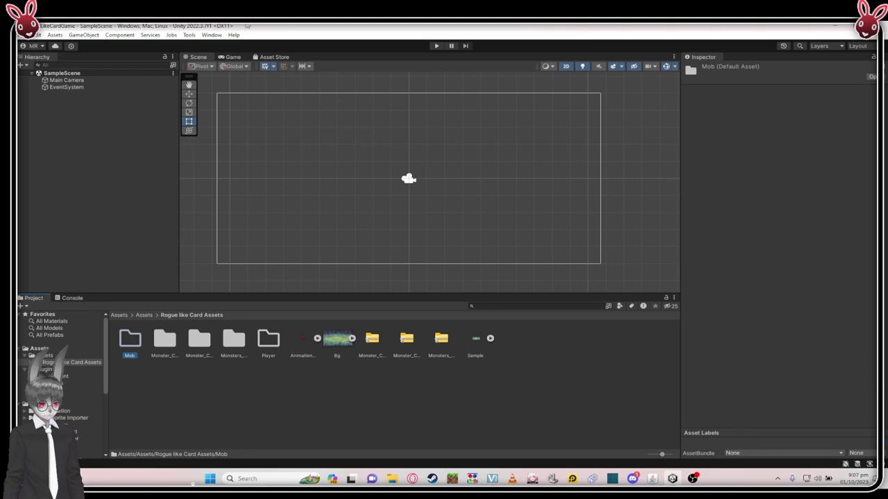
# - Move the AnimationSheet_Character sheet into the Player folder
pyautogui.click(302, 362)
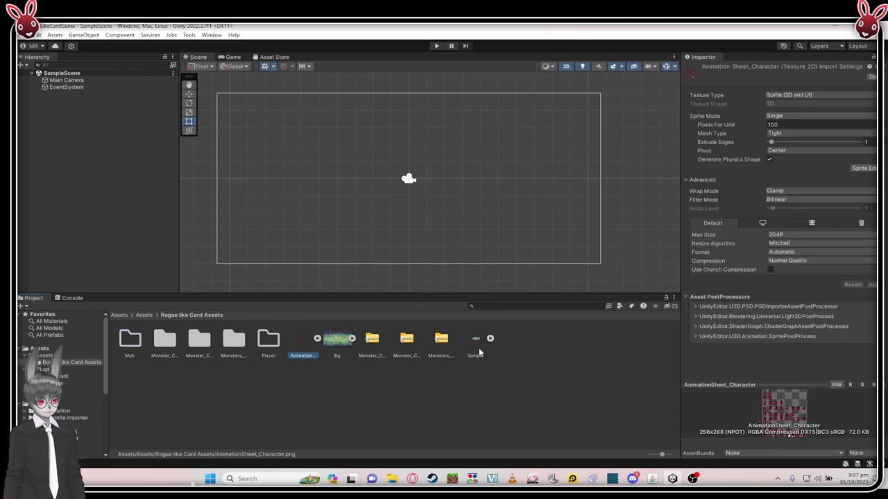
pyautogui.click(306, 386)
pyautogui.moveTo(302, 341); pyautogui.dragTo(269, 340)
pyautogui.click(296, 382)
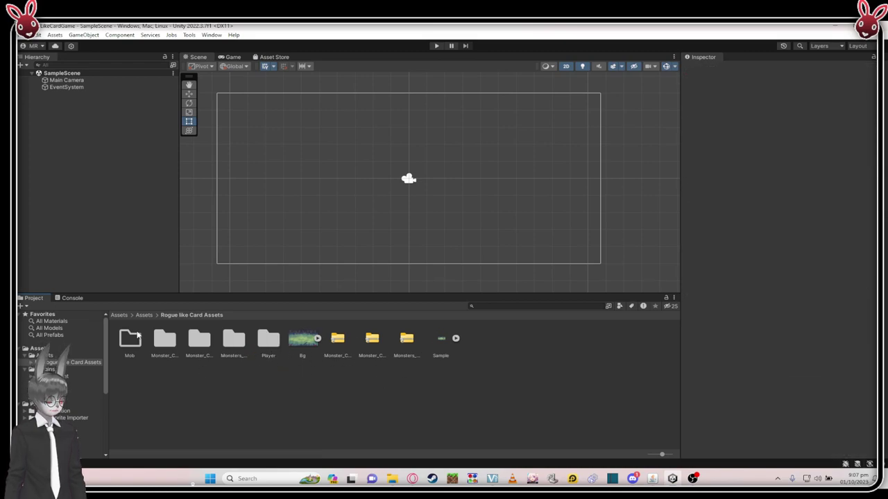
# - Move the three Monster_Creatures_Fantasy folders into the Mob folder
pyautogui.click(166, 344)
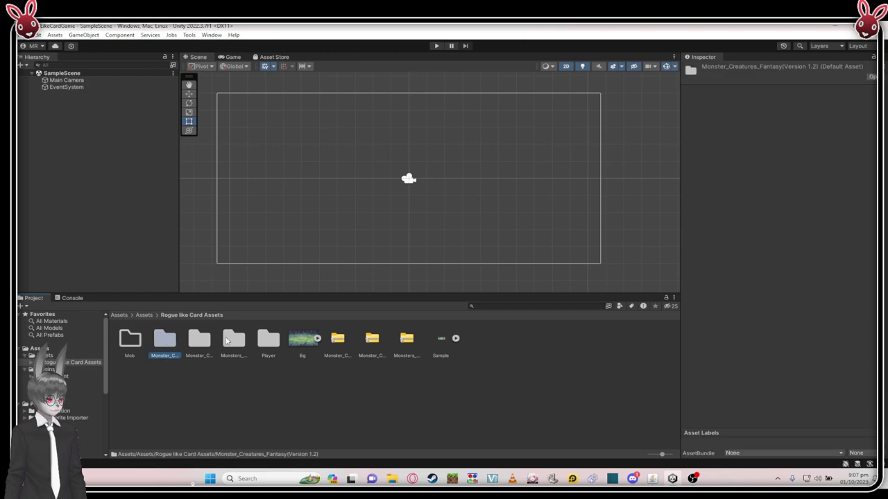
pyautogui.keyDown('shift'); pyautogui.click(236, 343); pyautogui.keyUp('shift')
pyautogui.click(338, 367)
pyautogui.click(339, 343)
pyautogui.click(413, 348)
pyautogui.click(291, 374)
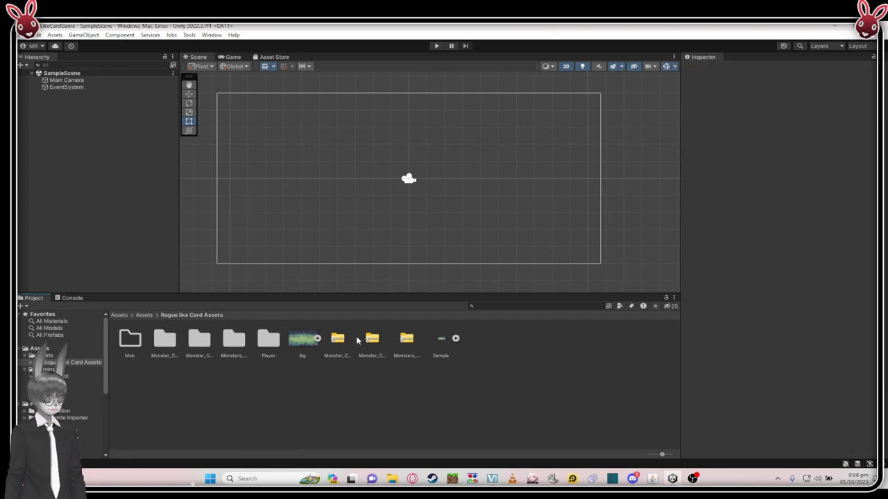
pyautogui.click(170, 353)
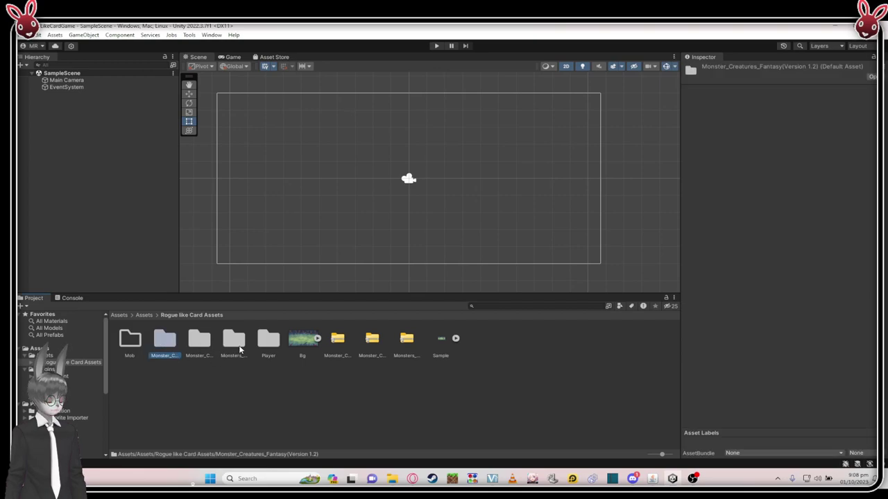
pyautogui.keyDown('shift'); pyautogui.click(235, 348); pyautogui.keyUp('shift')
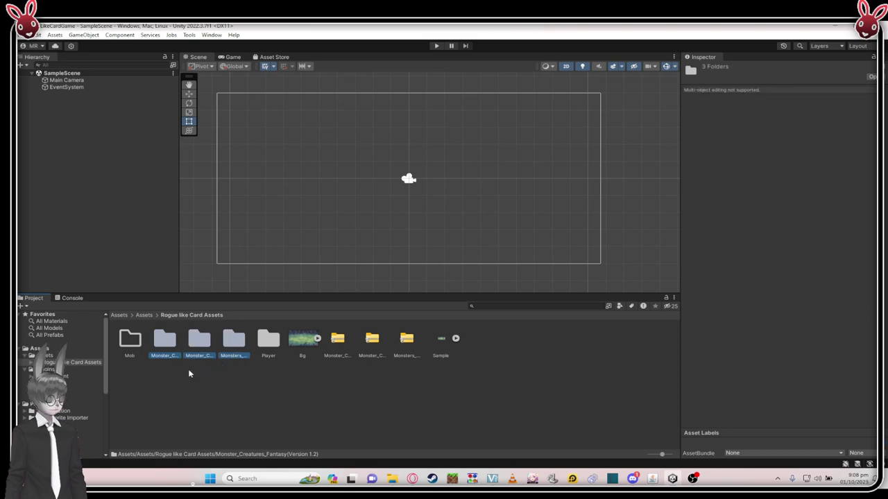
pyautogui.click(188, 374)
pyautogui.click(165, 341)
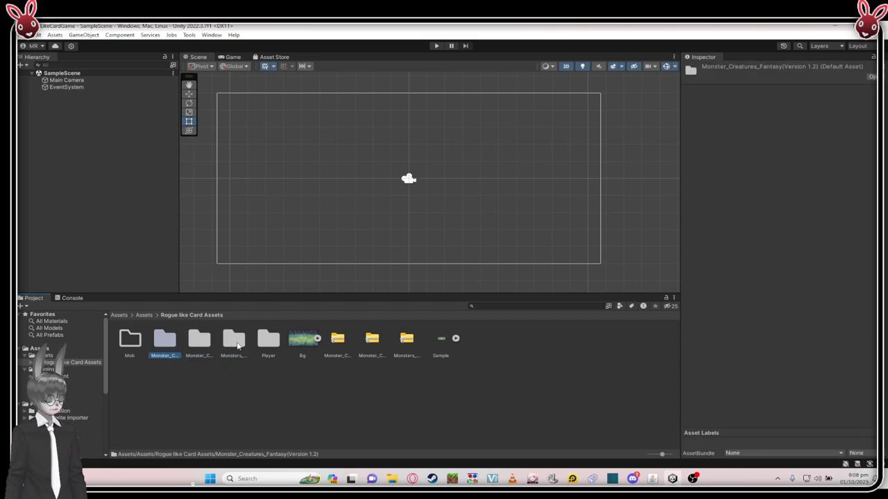
pyautogui.keyDown('shift'); pyautogui.click(238, 346); pyautogui.keyUp('shift')
pyautogui.moveTo(231, 343); pyautogui.dragTo(133, 344)
# - Check the Mob folder's contents, return up a level, and recentre the scene view
pyautogui.doubleClick(130, 351)
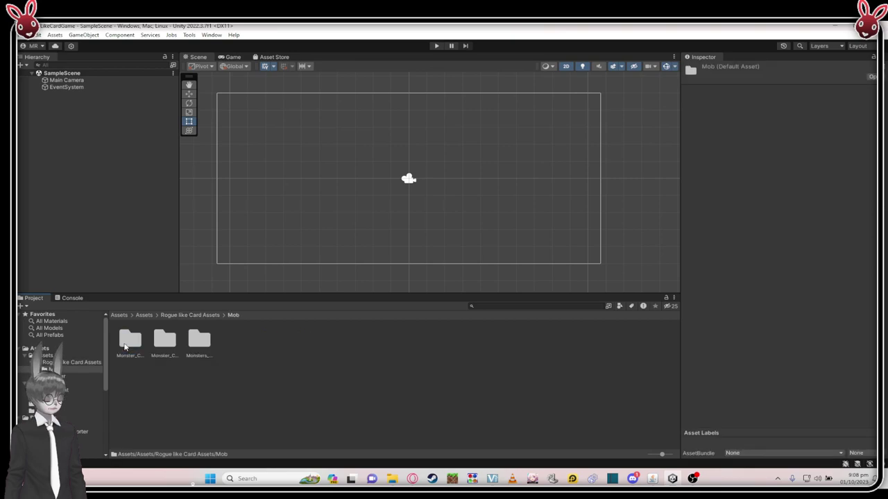
pyautogui.click(201, 316)
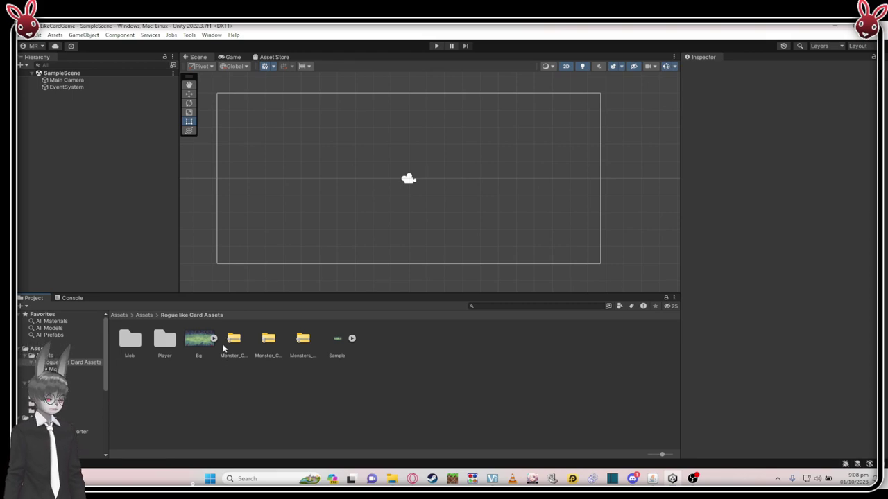
pyautogui.scroll(-1, 283, 156)
pyautogui.moveTo(283, 156); pyautogui.dragTo(298, 181, button='middle')
pyautogui.scroll(1, 311, 177)
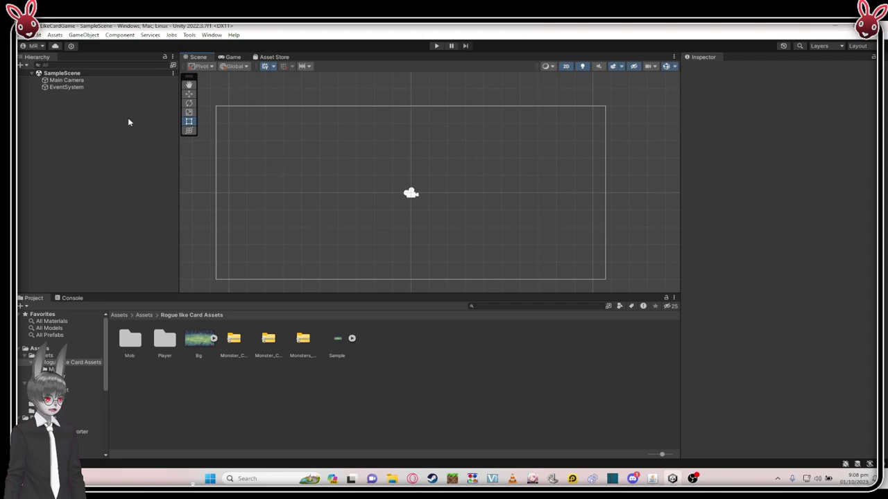
# - Add an empty GameObject to SampleScene and name it World
pyautogui.rightClick(91, 119)
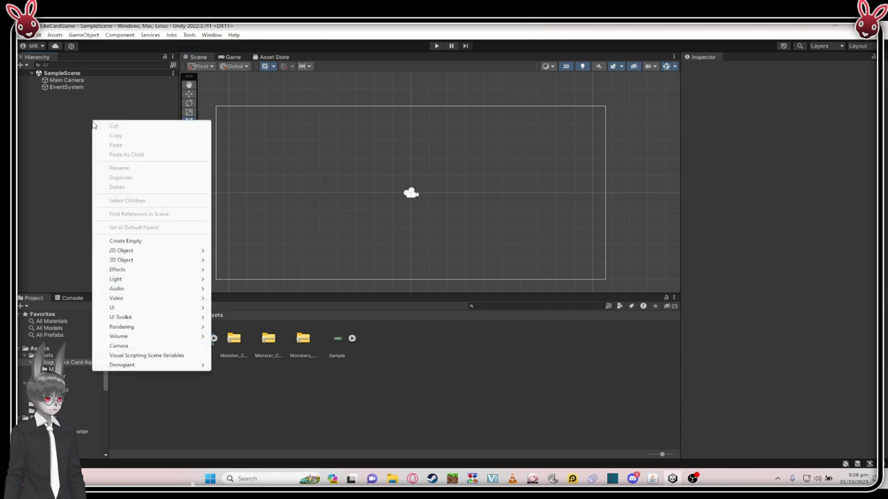
pyautogui.rightClick(78, 110)
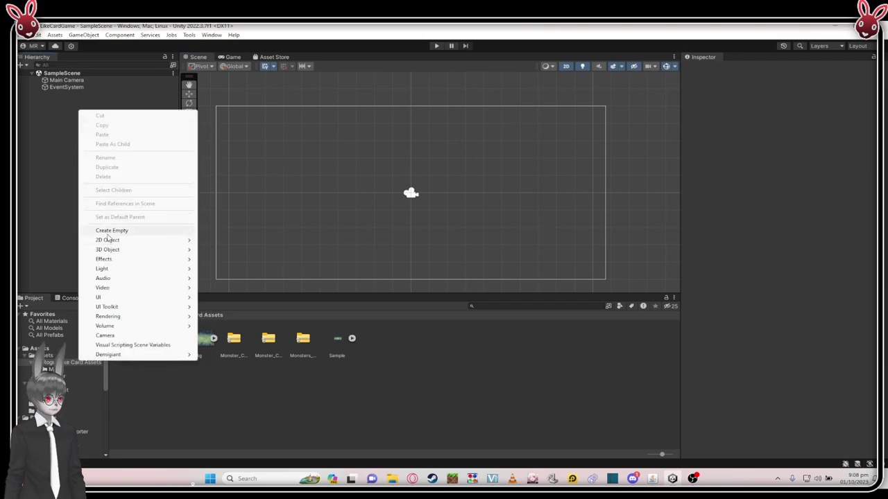
pyautogui.moveTo(111, 298)
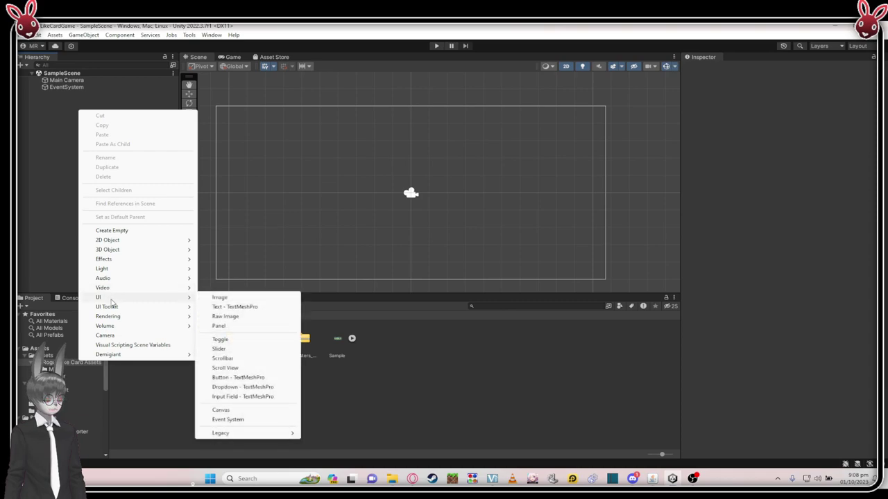
pyautogui.click(118, 230)
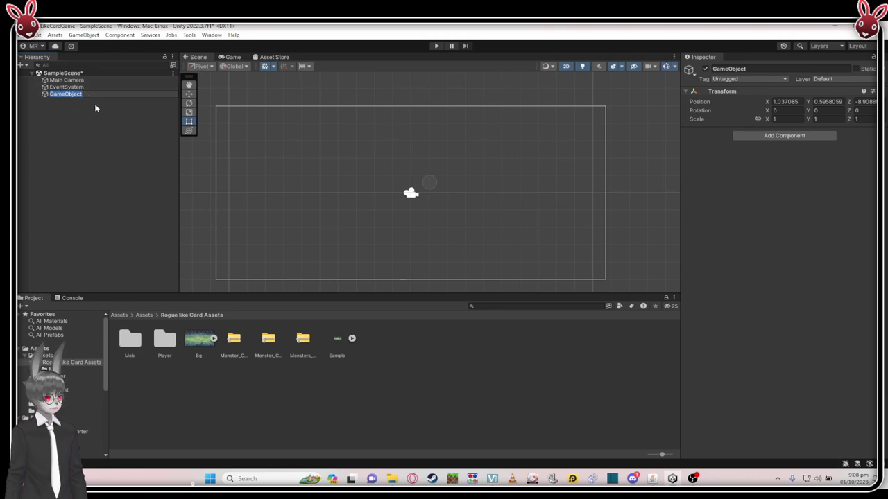
pyautogui.write('World')
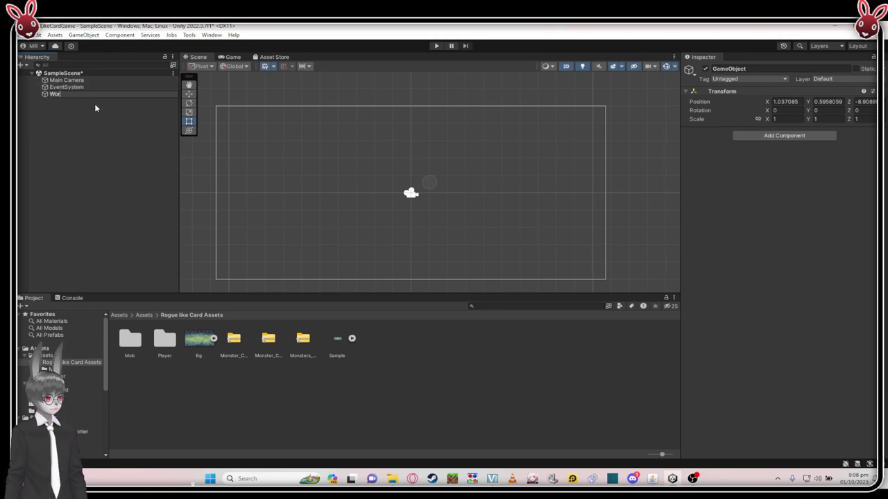
pyautogui.press('Return')
pyautogui.click(121, 126)
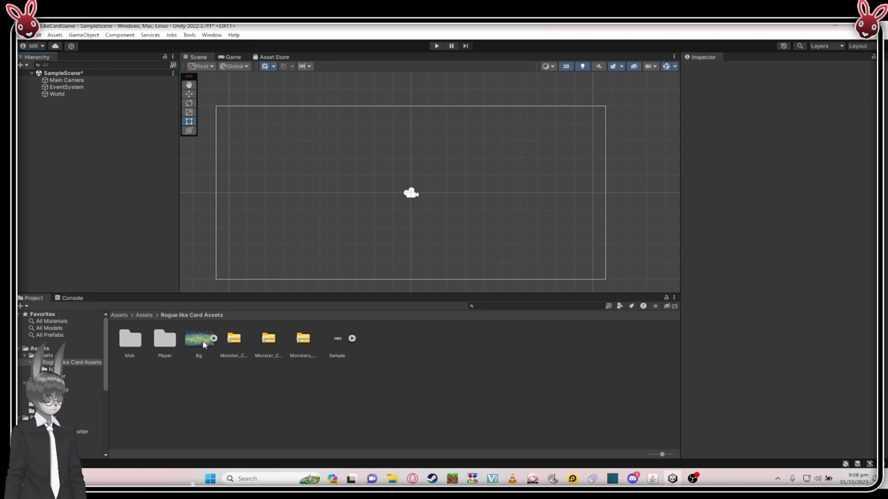
# - Place the Bg sprite in the scene and stretch it to fill the camera frame
pyautogui.moveTo(203, 340); pyautogui.dragTo(314, 164)
pyautogui.moveTo(352, 198); pyautogui.dragTo(355, 192)
pyautogui.moveTo(419, 215); pyautogui.dragTo(606, 279)
pyautogui.click(136, 128)
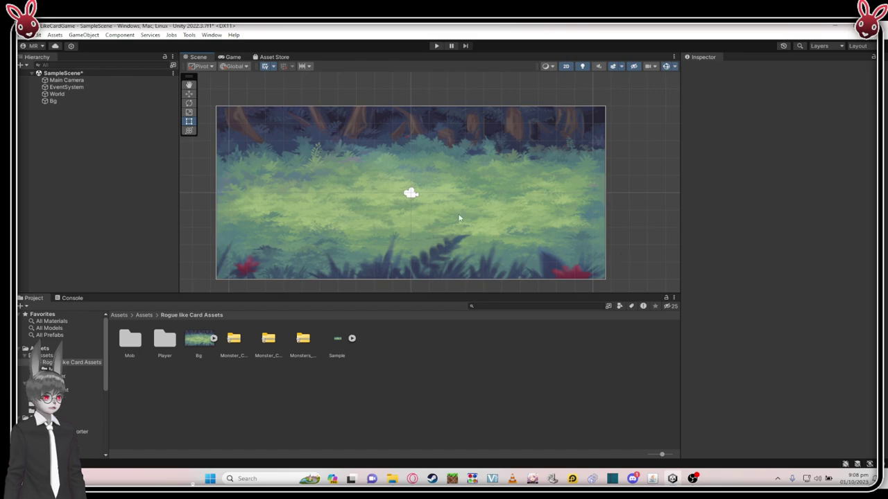
pyautogui.scroll(1, 322, 143)
pyautogui.scroll(-1, 322, 143)
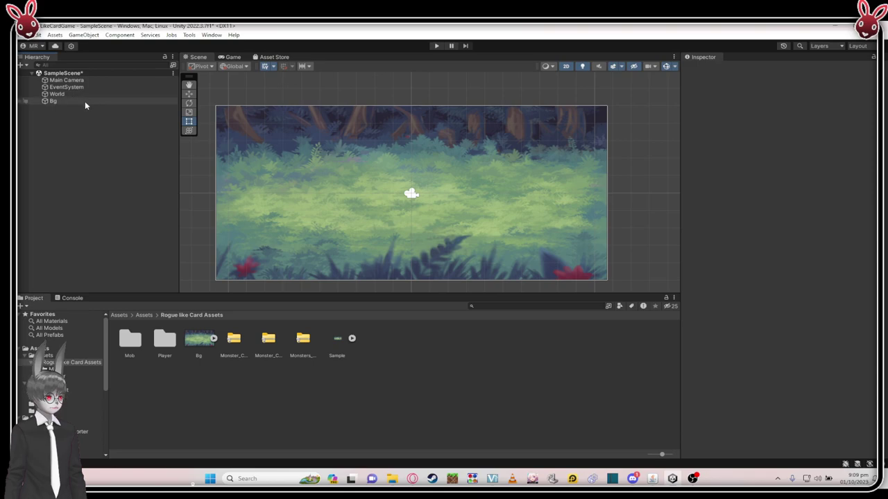
# - Select World and begin editing its X position
pyautogui.click(66, 94)
pyautogui.click(73, 127)
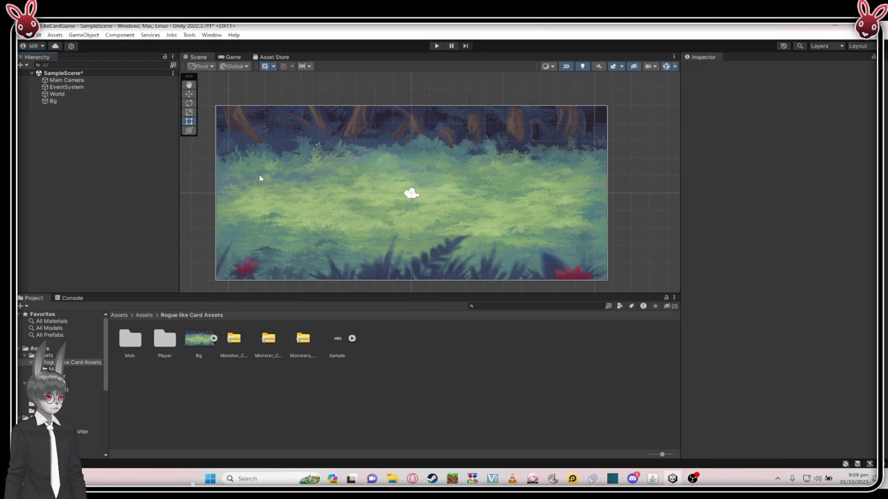
pyautogui.click(69, 96)
pyautogui.click(781, 102)
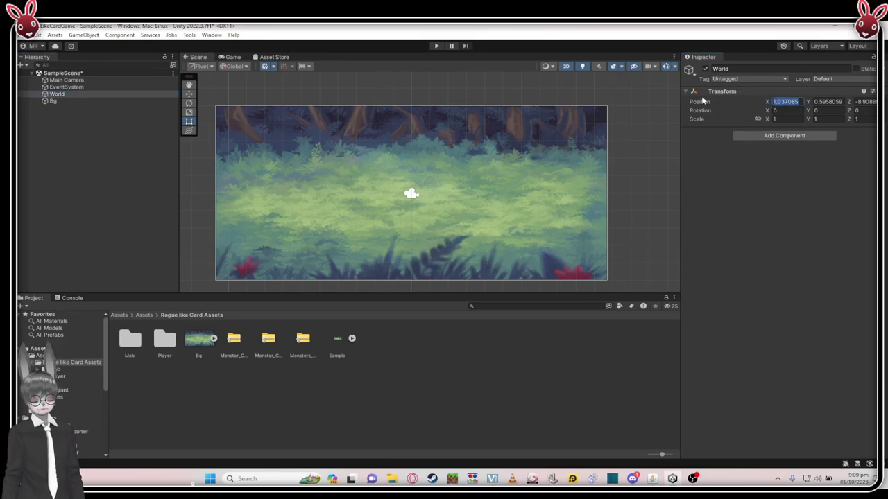
# - Set World's Transform Position to 0, 0, 0
pyautogui.scroll(-2, 242, 141)
pyautogui.scroll(-1, 242, 140)
pyautogui.moveTo(242, 141); pyautogui.dragTo(358, 169, button='middle')
pyautogui.scroll(1, 338, 143)
pyautogui.scroll(-1, 348, 146)
pyautogui.scroll(-2, 314, 206)
pyautogui.scroll(1, 314, 205)
pyautogui.moveTo(313, 205); pyautogui.dragTo(253, 200, button='middle')
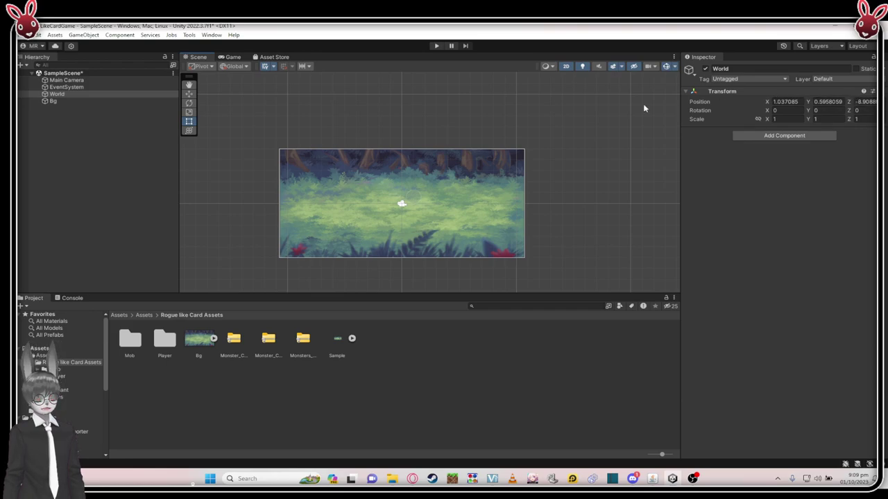
pyautogui.click(788, 103)
pyautogui.write('0')
pyautogui.press('Tab')
pyautogui.write('0')
pyautogui.press('Tab')
pyautogui.write('0')
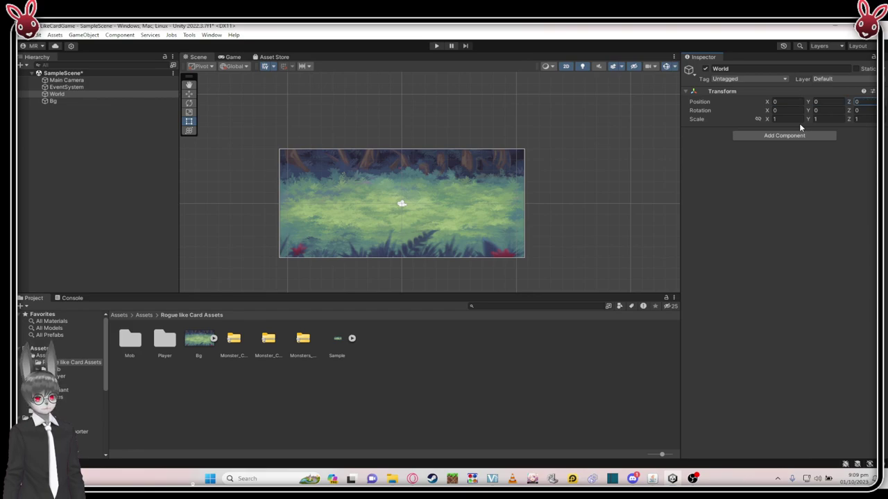
pyautogui.press('Return')
pyautogui.click(829, 102)
pyautogui.press('Return')
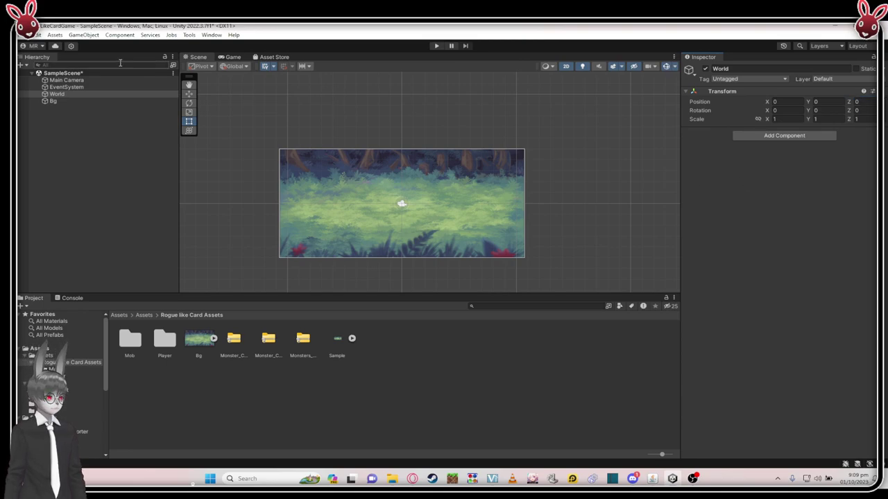
pyautogui.click(65, 120)
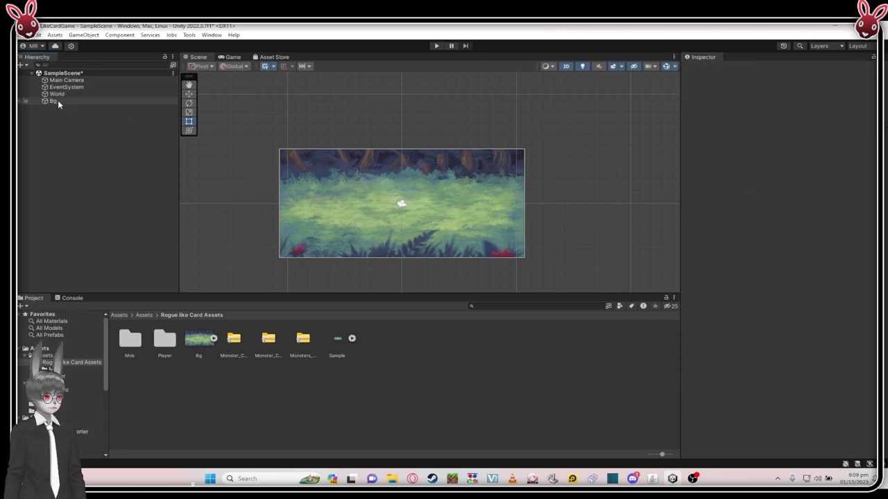
# - Parent Bg under World and reset its position to X 0, Y 0
pyautogui.click(57, 101)
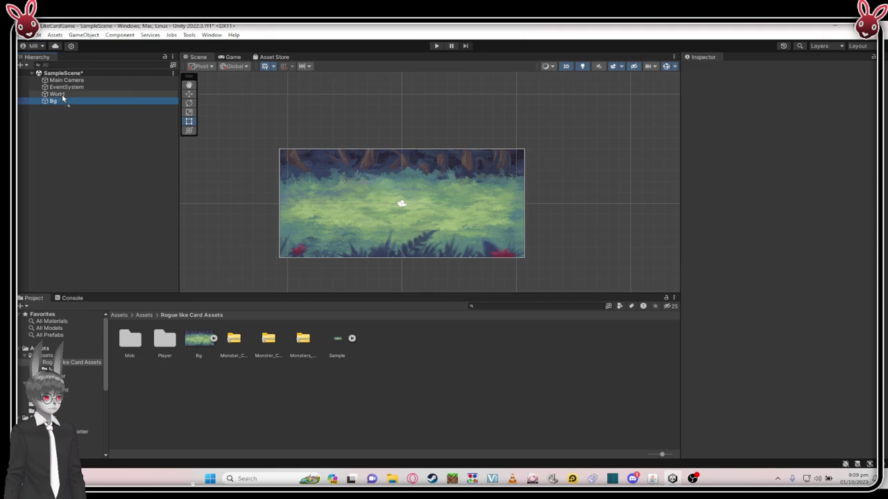
pyautogui.moveTo(63, 99); pyautogui.dragTo(58, 95)
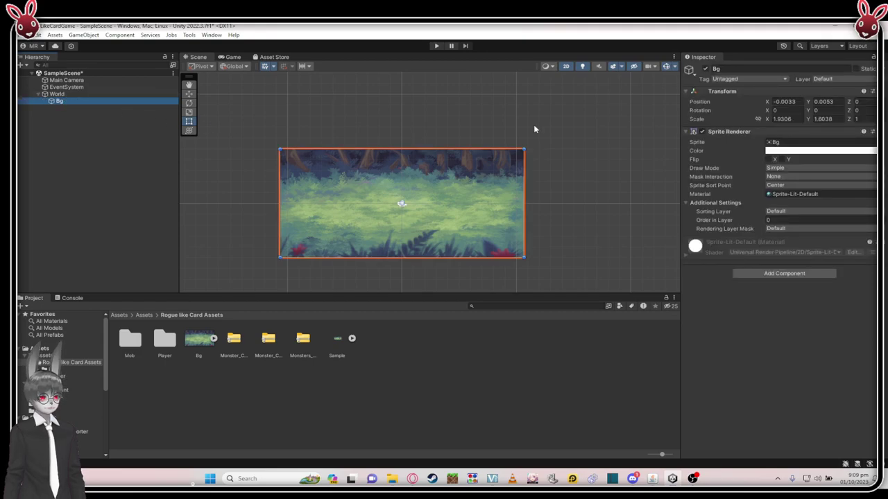
pyautogui.click(787, 102)
pyautogui.write('0')
pyautogui.press('Tab')
pyautogui.write('0')
pyautogui.press('Return')
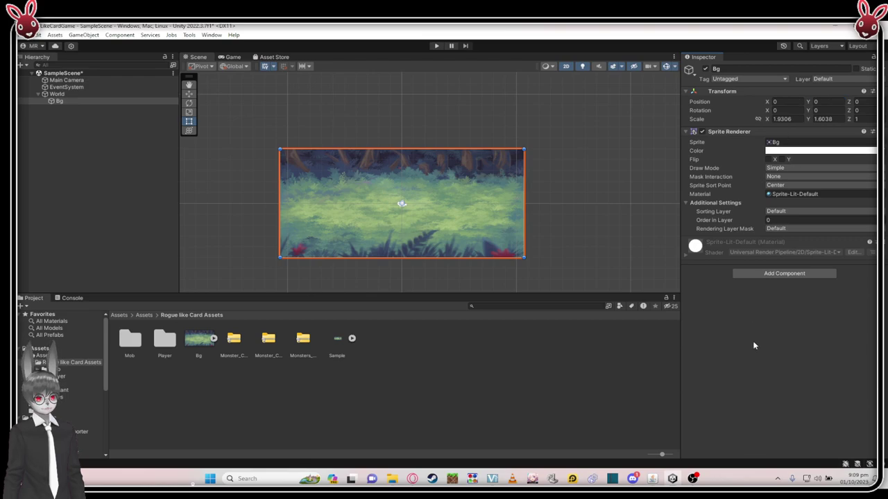
pyautogui.scroll(5, 417, 198)
pyautogui.scroll(-1, 456, 179)
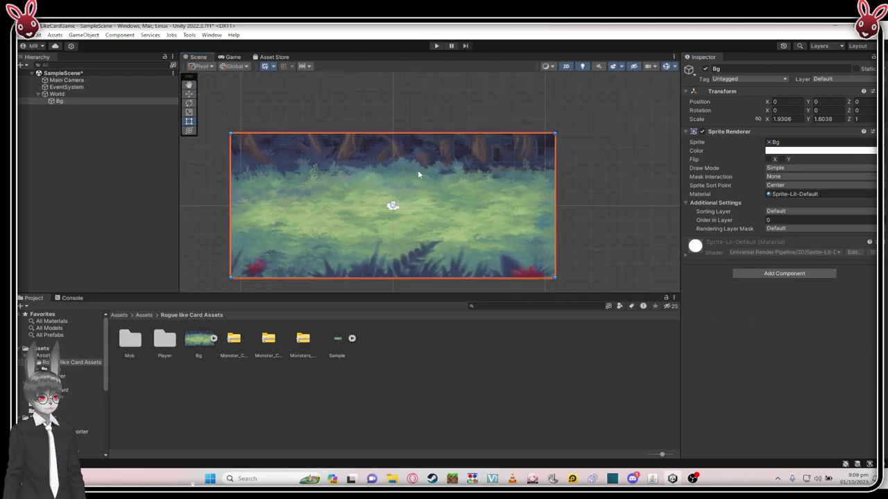
pyautogui.click(563, 158)
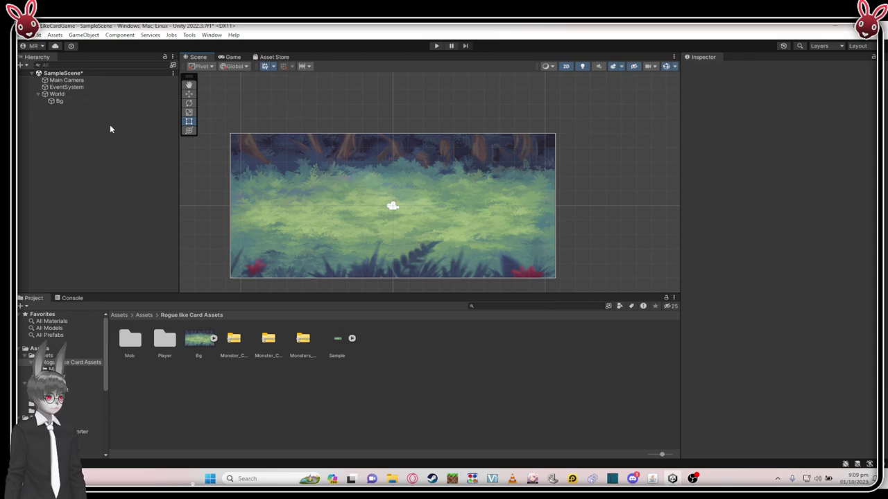
# - Collapse World in the Hierarchy to hide its Bg child
pyautogui.rightClick(72, 124)
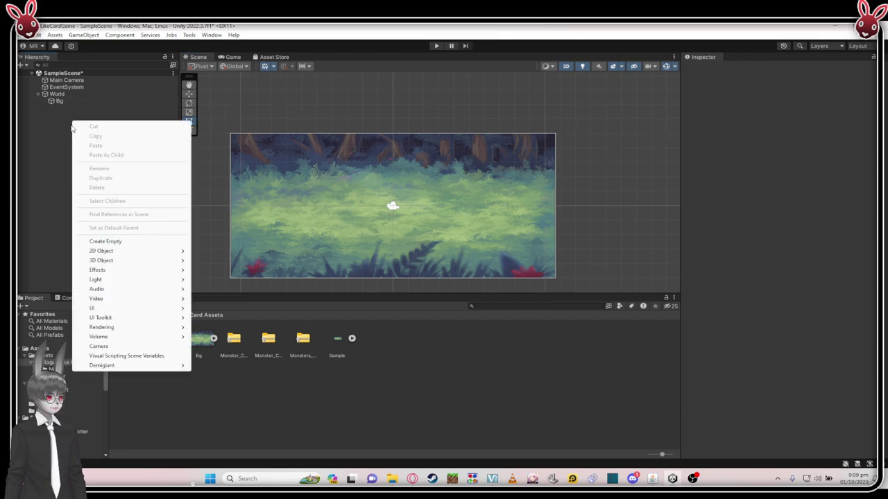
pyautogui.click(56, 123)
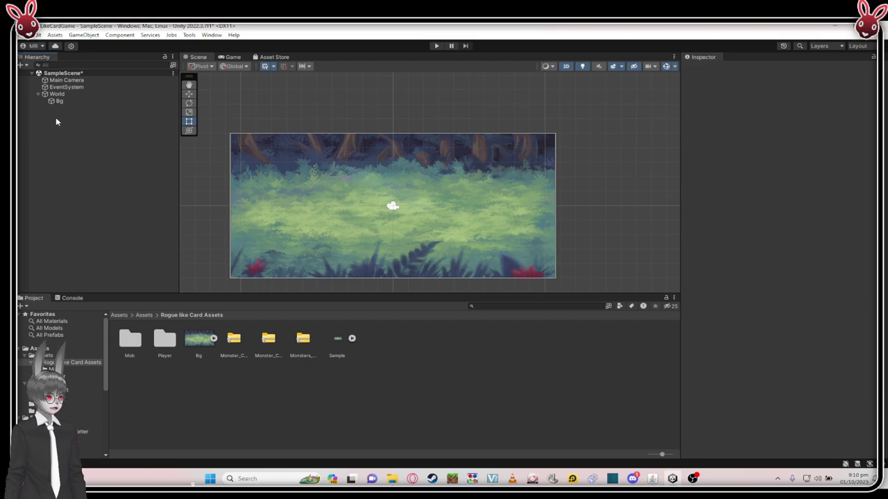
pyautogui.rightClick(55, 118)
pyautogui.click(52, 120)
pyautogui.click(38, 93)
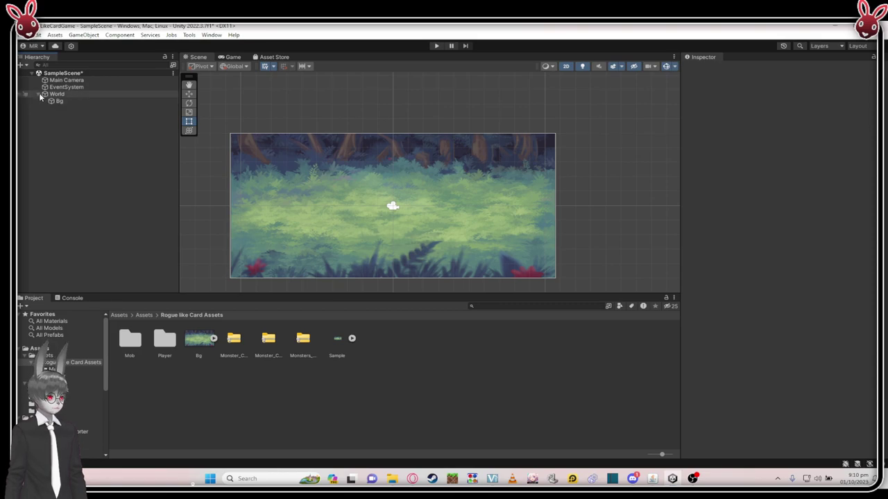
# - Add a UI Canvas, keeping the default name Canvas, and select it
pyautogui.rightClick(62, 122)
pyautogui.moveTo(113, 307)
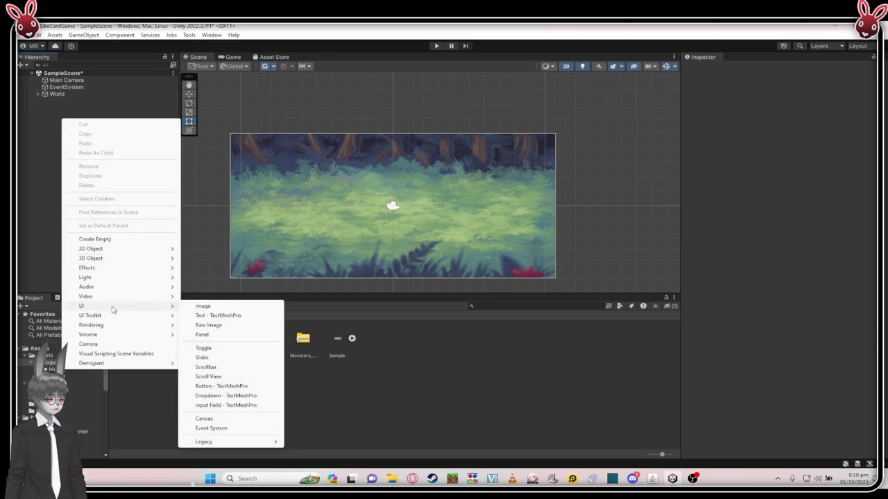
pyautogui.click(205, 418)
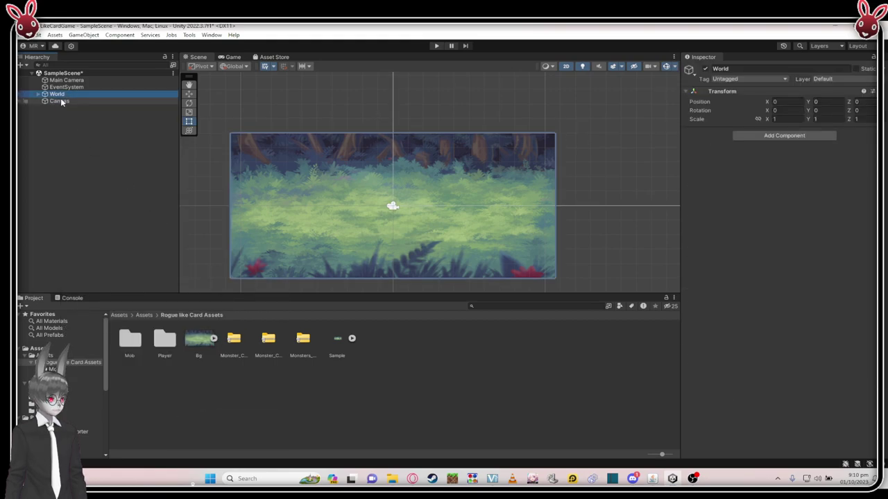
pyautogui.click(100, 139)
pyautogui.scroll(2, 370, 152)
pyautogui.scroll(-3, 354, 136)
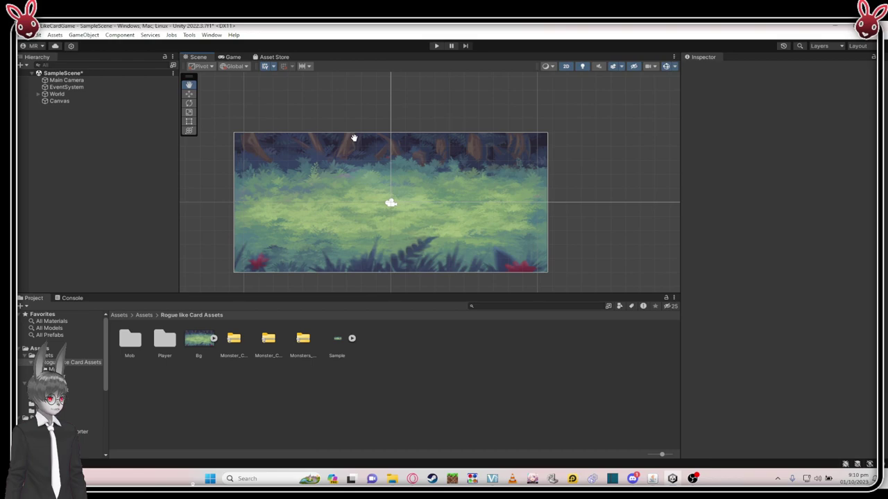
pyautogui.scroll(3, 393, 153)
pyautogui.scroll(1, 377, 155)
pyautogui.scroll(-1, 371, 158)
pyautogui.scroll(2, 368, 156)
pyautogui.click(60, 101)
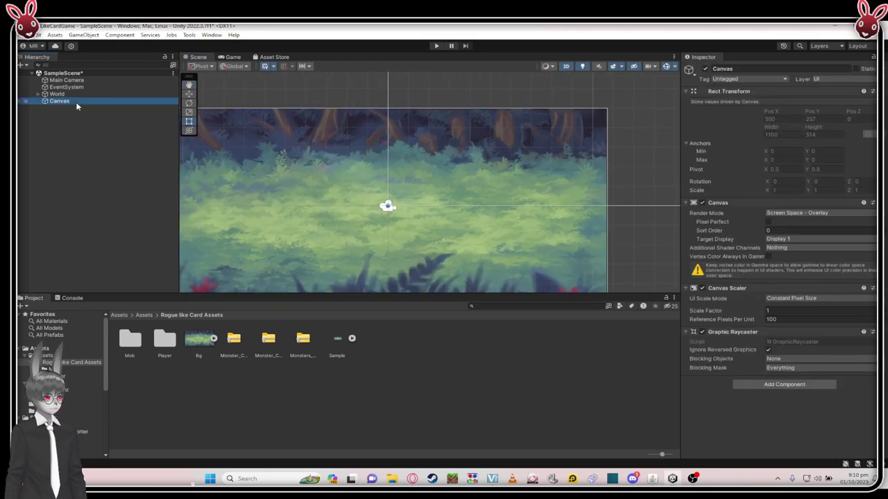
pyautogui.click(109, 152)
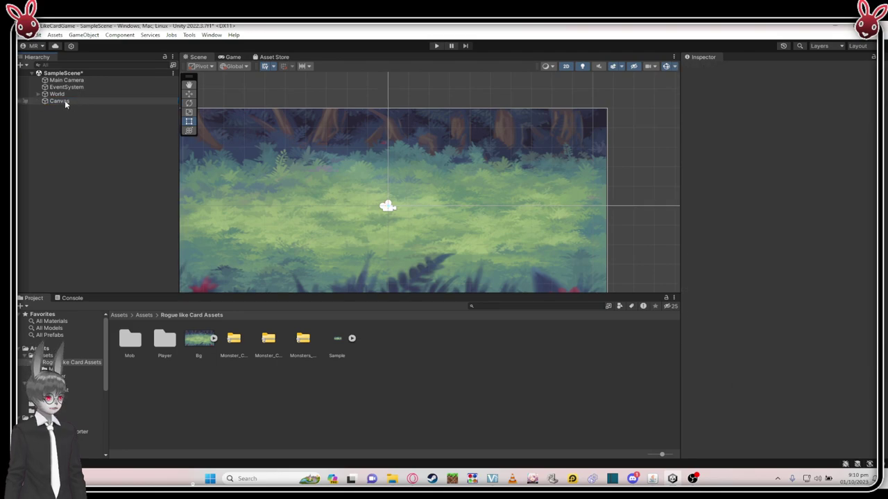
pyautogui.click(73, 102)
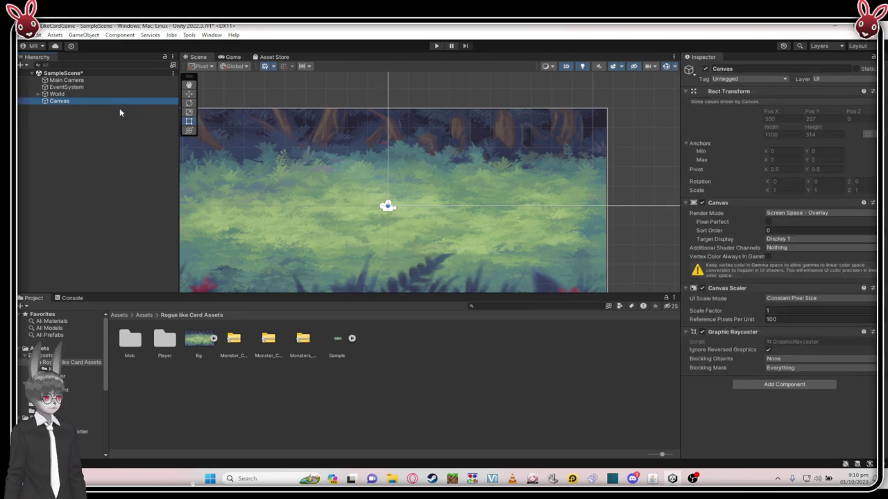
# - Switch Canvas render mode to Screen Space - Camera, using Main Camera as render camera
pyautogui.click(783, 215)
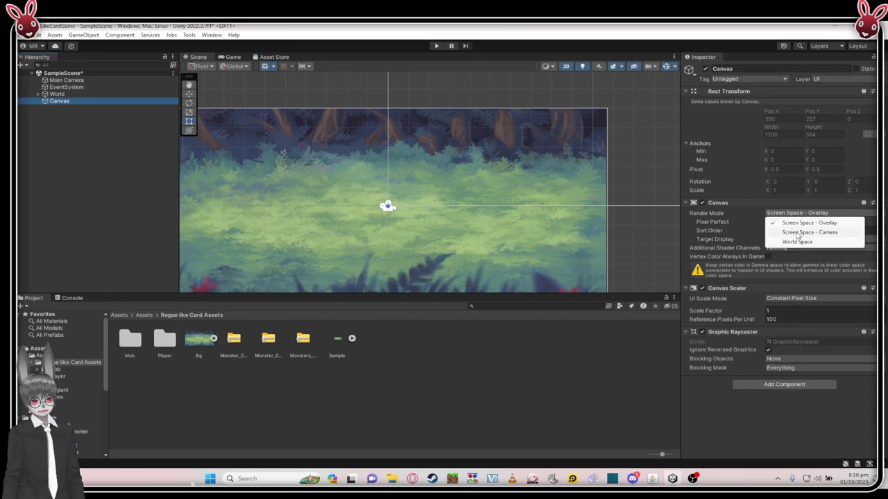
pyautogui.click(789, 233)
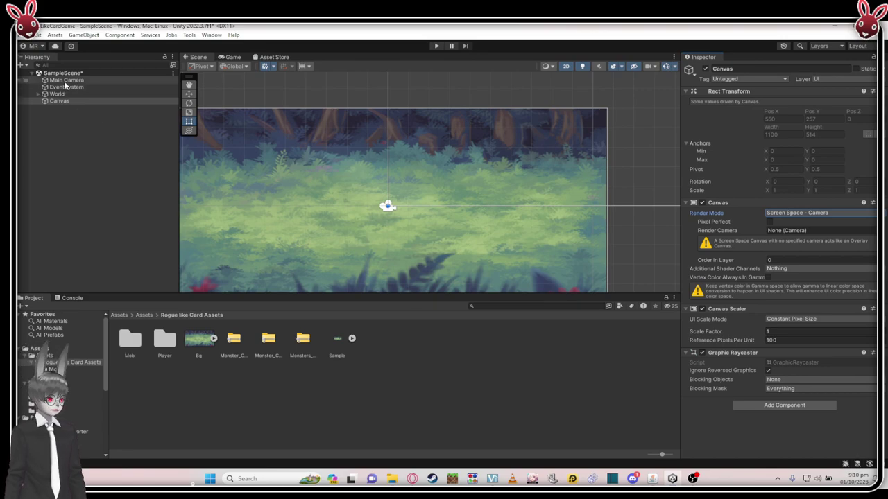
pyautogui.moveTo(66, 82); pyautogui.dragTo(792, 237)
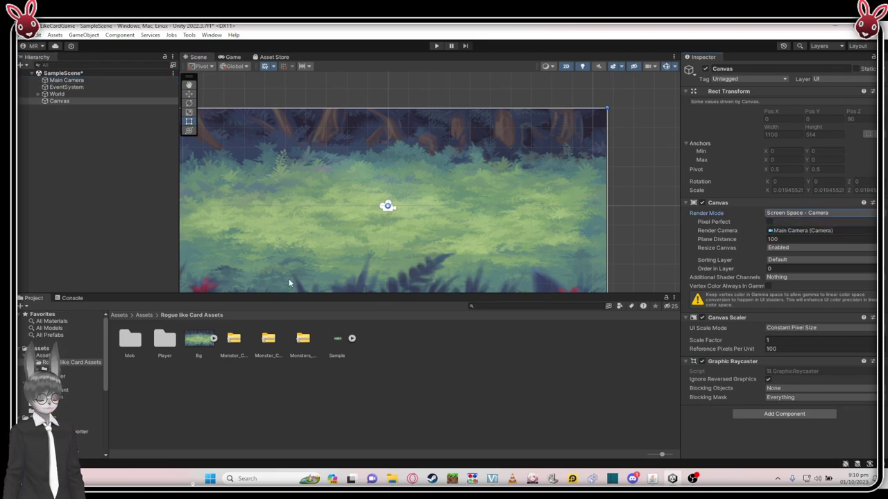
pyautogui.scroll(-2, 277, 155)
pyautogui.moveTo(277, 155)
pyautogui.mouseDown(button='middle')
pyautogui.moveTo(358, 141)
pyautogui.moveTo(278, 151)
pyautogui.mouseUp(button='middle')
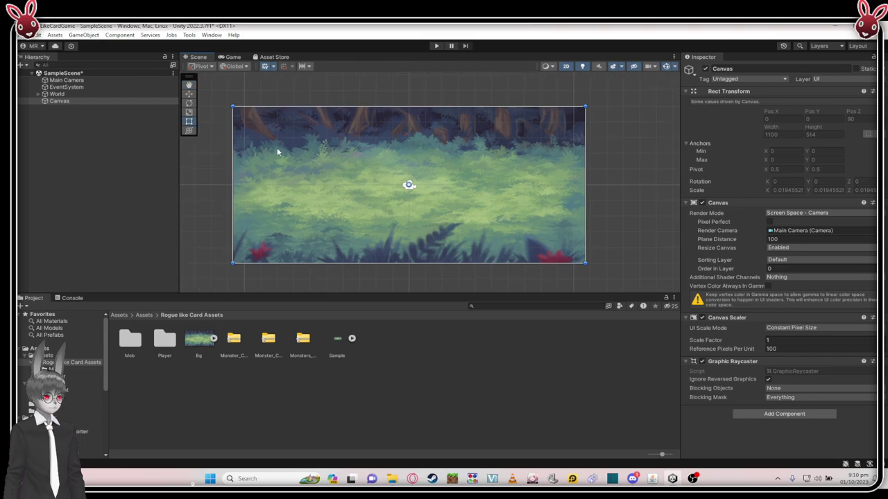
pyautogui.click(203, 155)
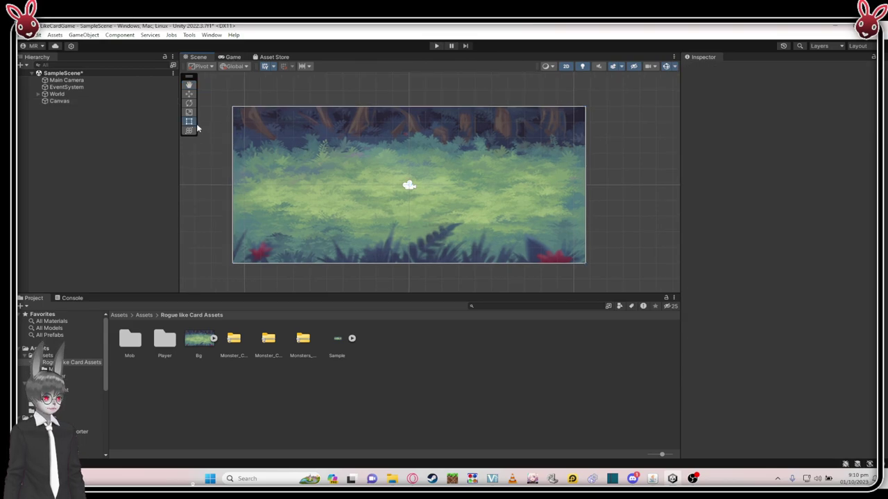
pyautogui.click(232, 57)
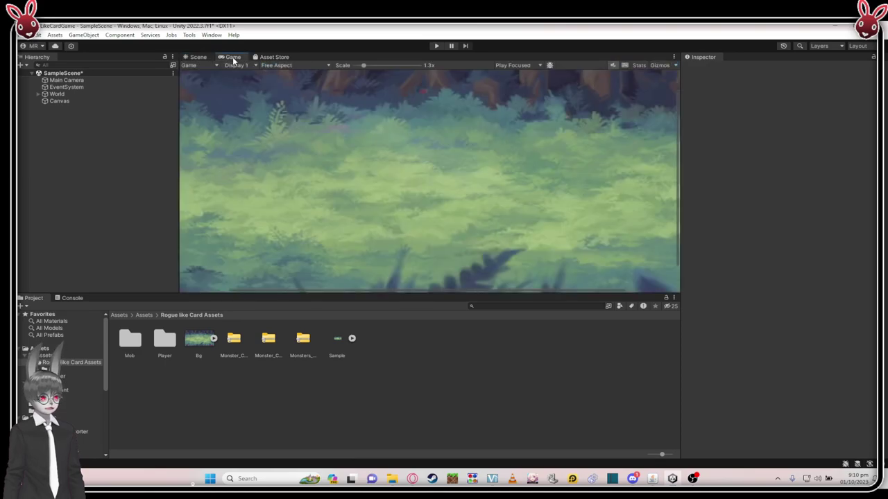
pyautogui.scroll(-3, 358, 135)
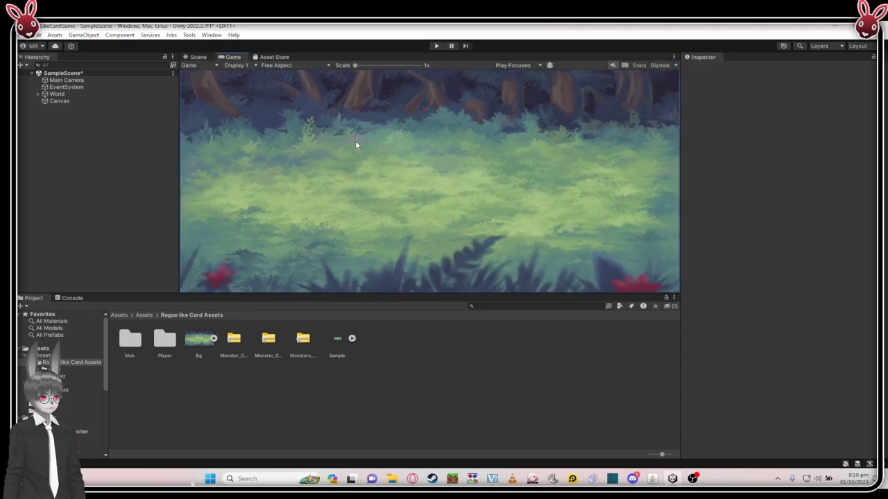
pyautogui.moveTo(354, 65); pyautogui.dragTo(332, 64)
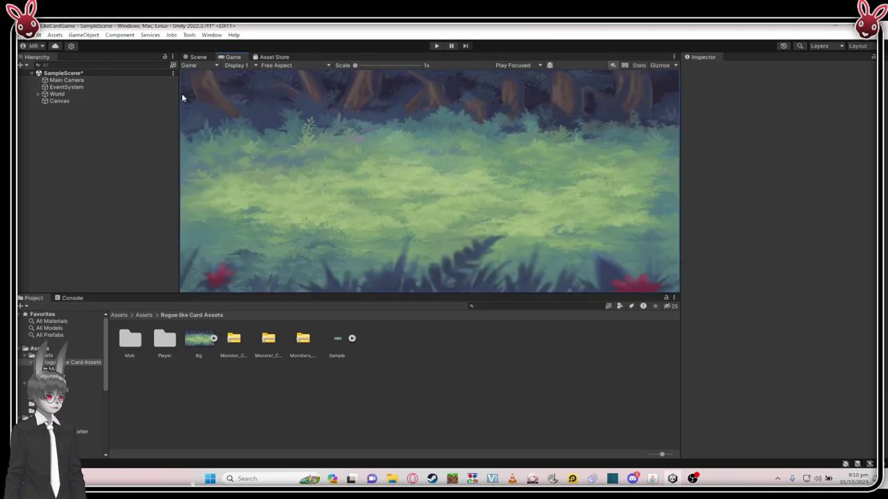
pyautogui.click(196, 57)
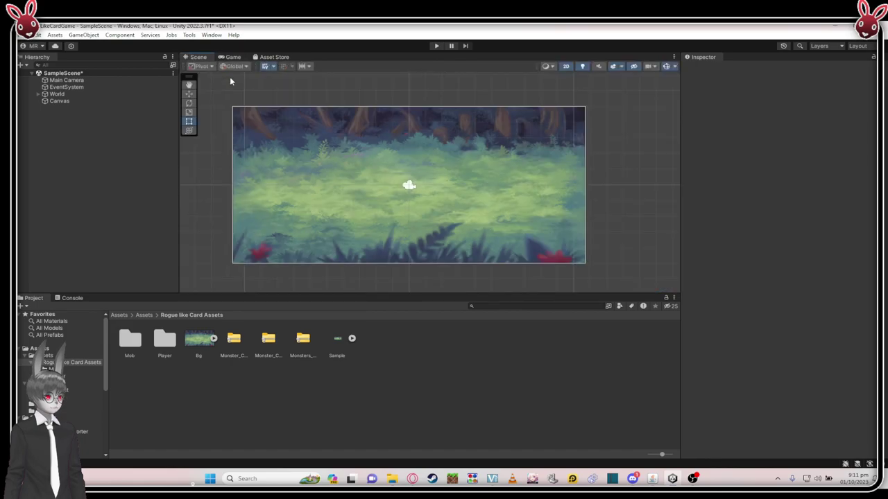
# - Switch to the Game view, briefly run the scene in Play mode, then stop
pyautogui.click(232, 56)
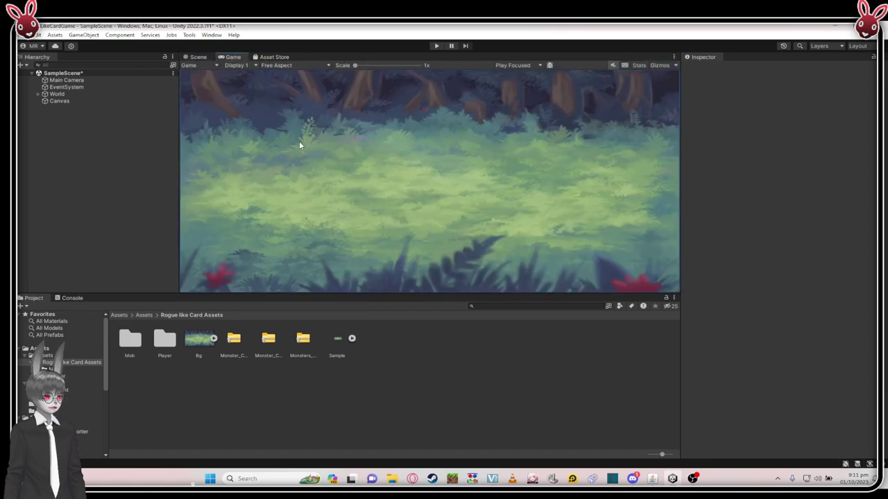
pyautogui.click(437, 45)
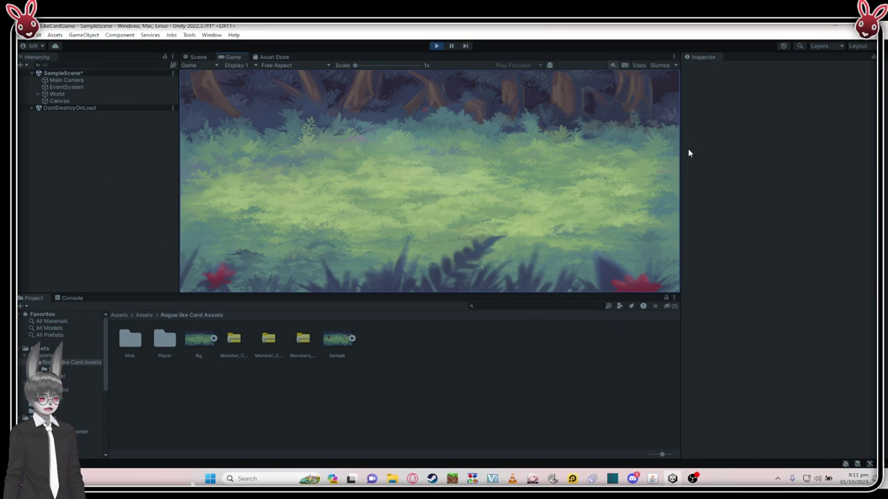
pyautogui.click(436, 46)
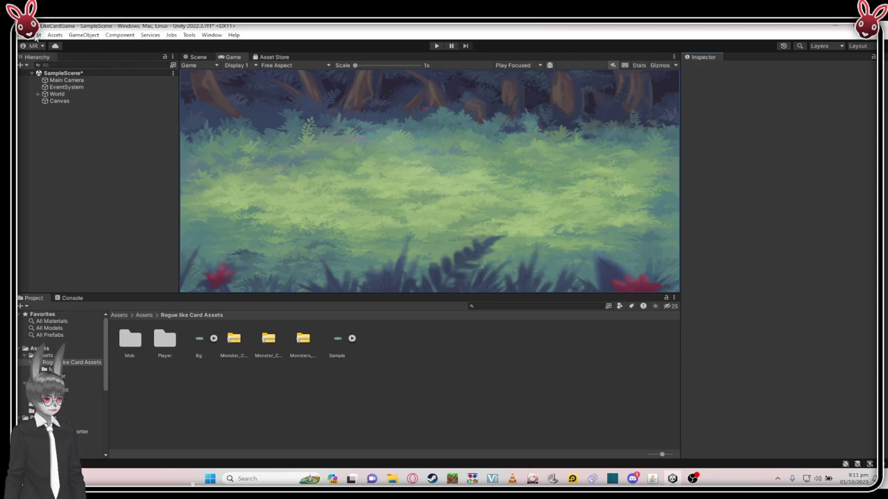
pyautogui.click(37, 35)
pyautogui.click(90, 321)
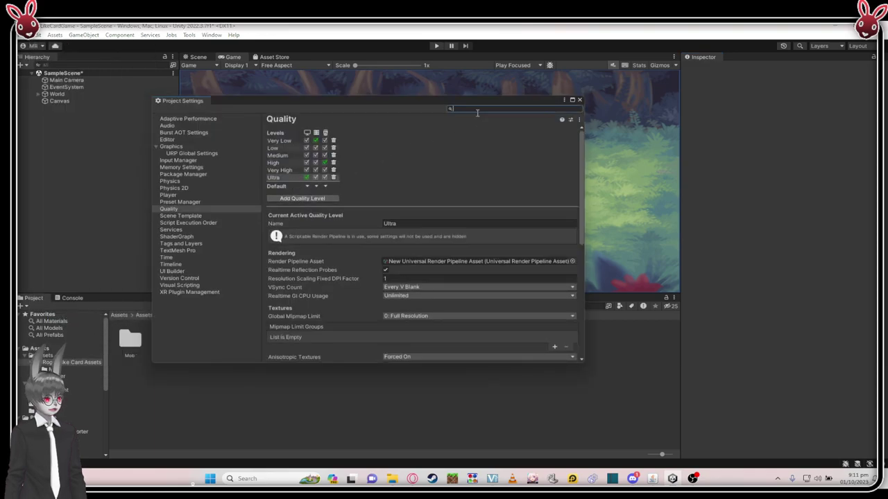
pyautogui.write('colo')
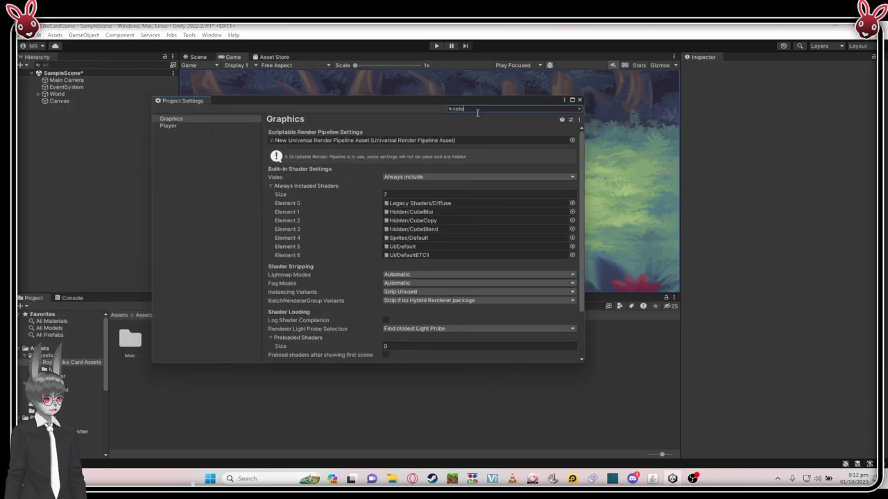
pyautogui.write('r')
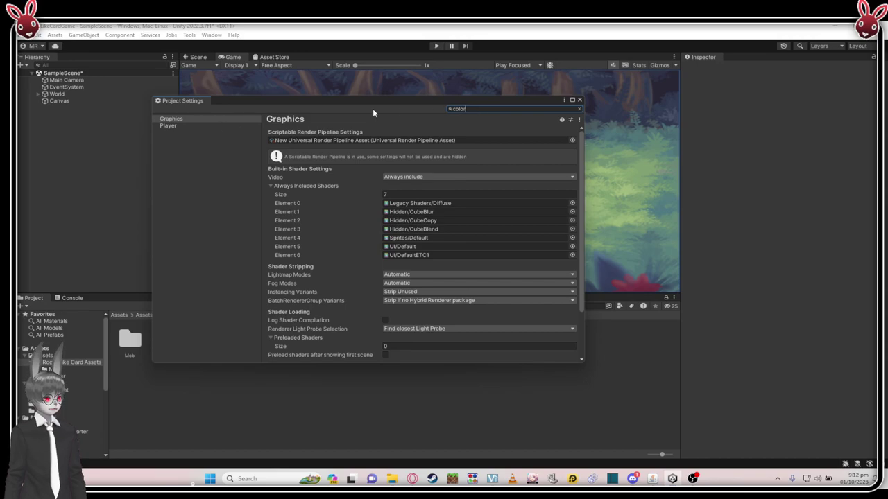
pyautogui.press('Return')
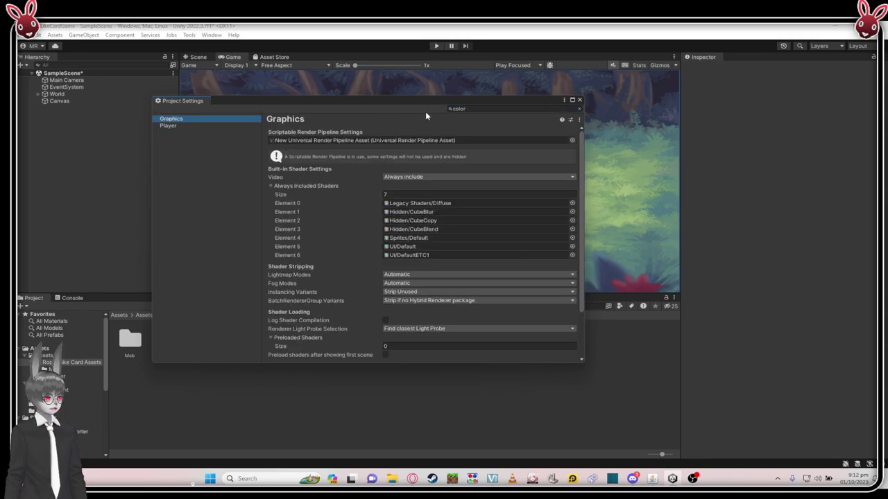
pyautogui.click(580, 101)
pyautogui.click(39, 35)
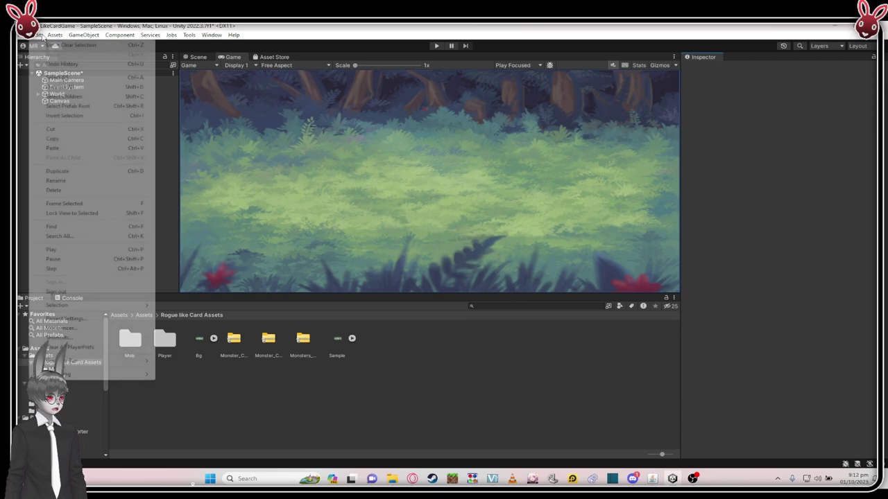
# - Open Preferences and go to the Colors page via a 'color' search
pyautogui.click(62, 328)
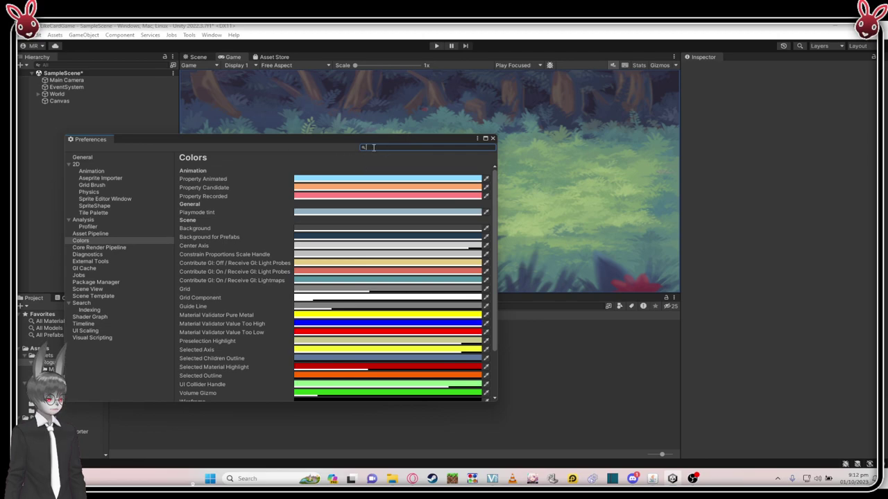
pyautogui.write('color')
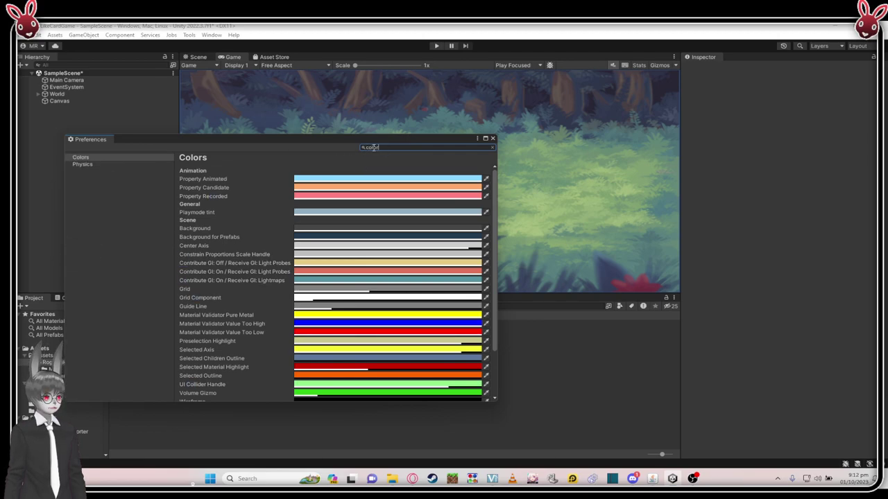
pyautogui.click(103, 158)
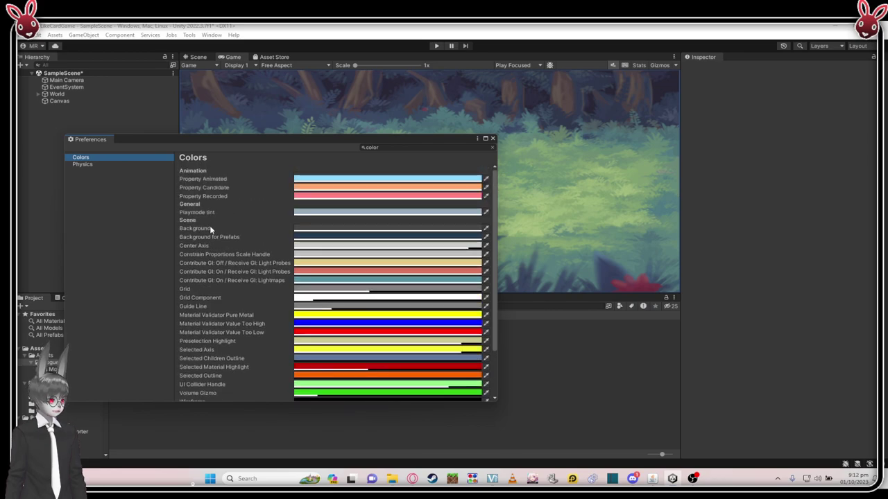
pyautogui.scroll(-3, 208, 290)
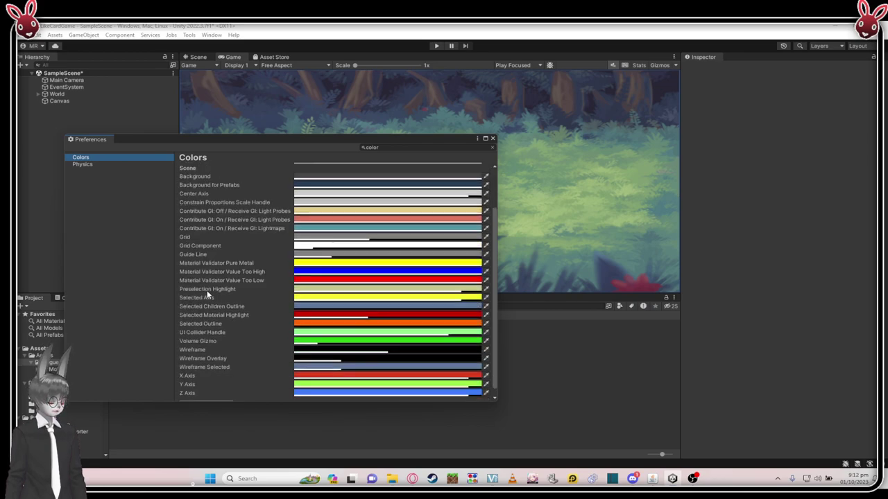
pyautogui.scroll(3, 208, 290)
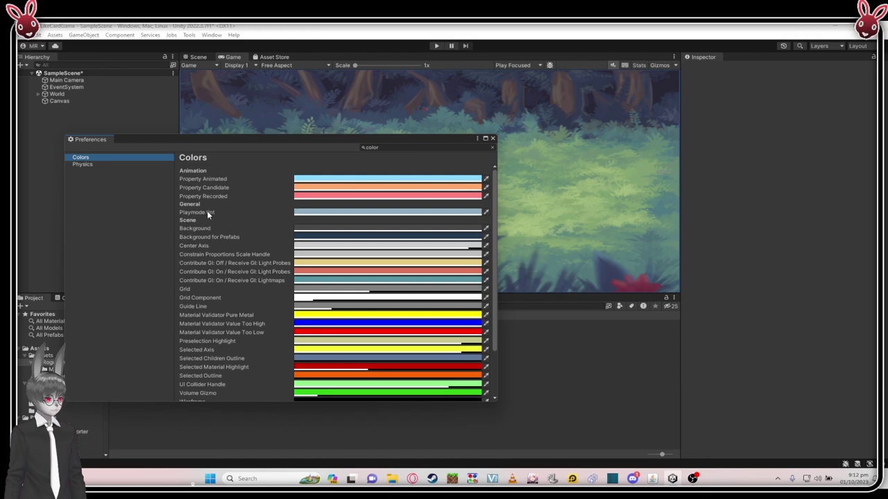
# - Set the Playmode tint to pale blue 9DCCEC, previewing it in Play mode, and close Preferences
pyautogui.click(319, 212)
pyautogui.moveTo(361, 265); pyautogui.dragTo(359, 269)
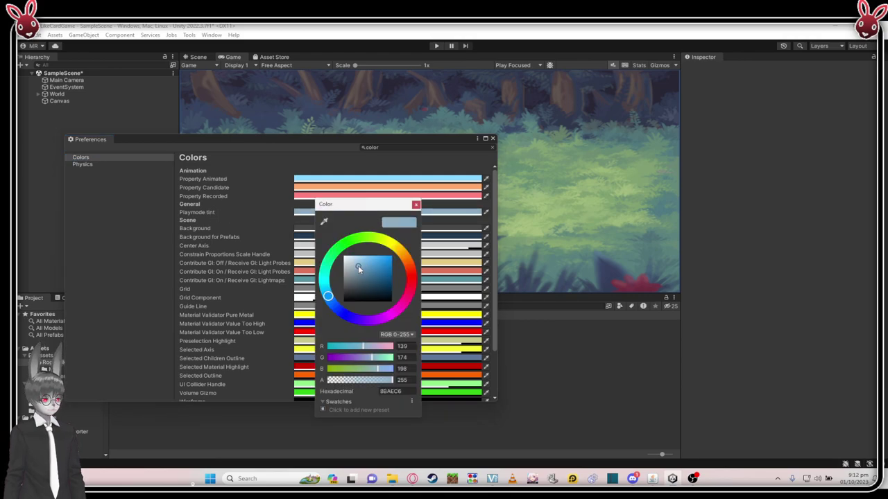
pyautogui.click(435, 46)
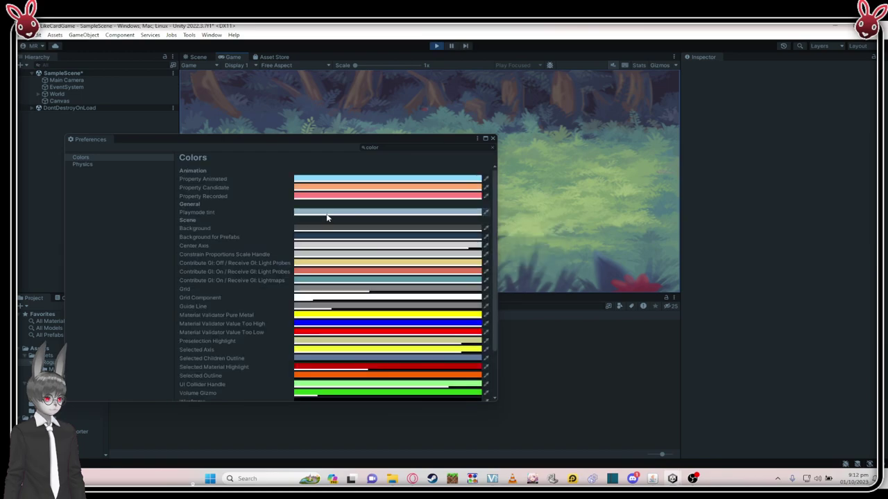
pyautogui.click(313, 212)
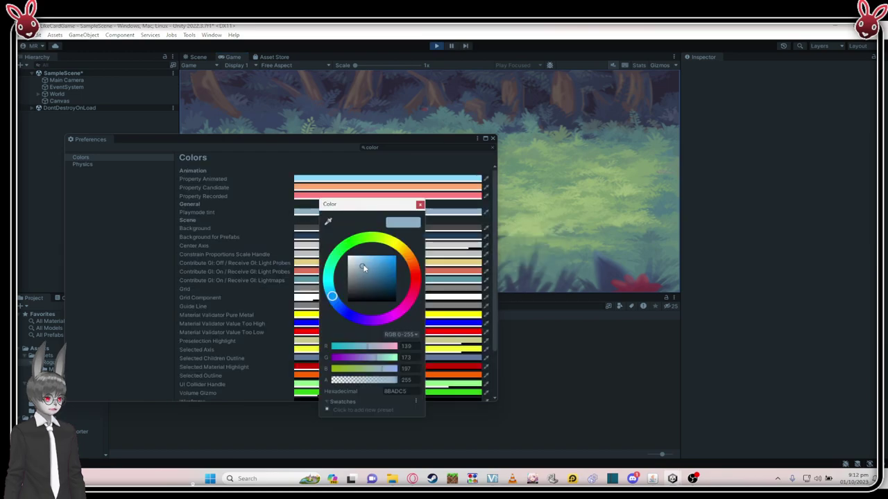
pyautogui.moveTo(369, 259)
pyautogui.mouseDown()
pyautogui.moveTo(381, 255)
pyautogui.moveTo(368, 265)
pyautogui.mouseUp()
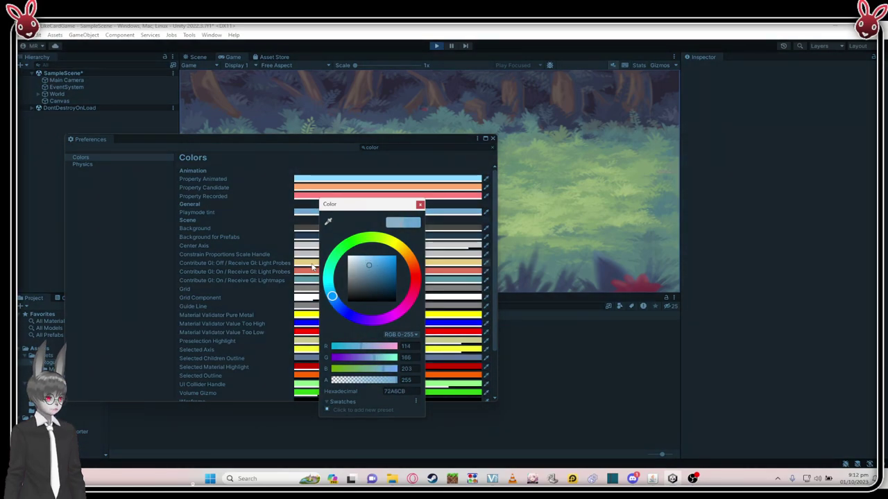
pyautogui.moveTo(370, 263); pyautogui.dragTo(364, 260)
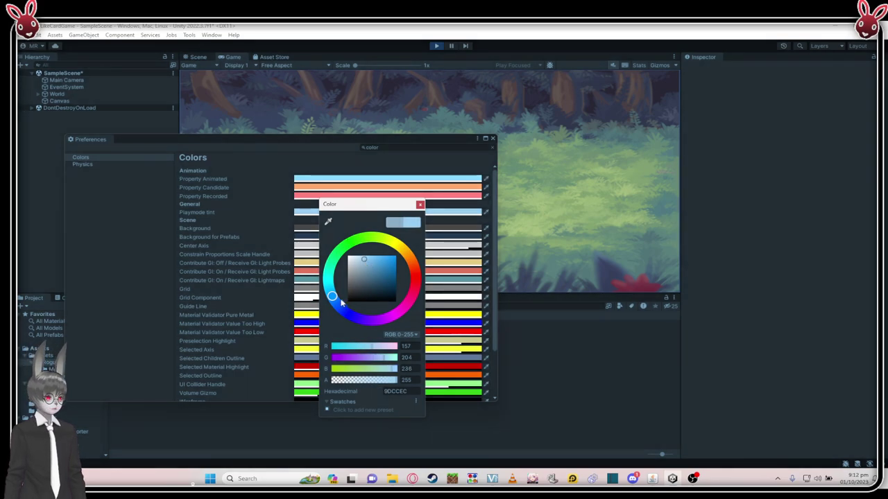
pyautogui.click(420, 204)
pyautogui.click(493, 138)
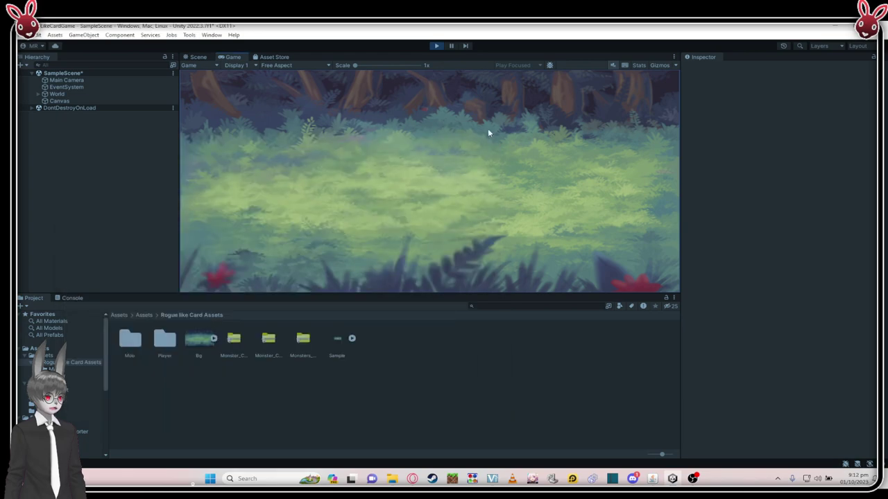
# - Stop Play mode and change Main Camera's Z position from -10 to 0
pyautogui.click(436, 46)
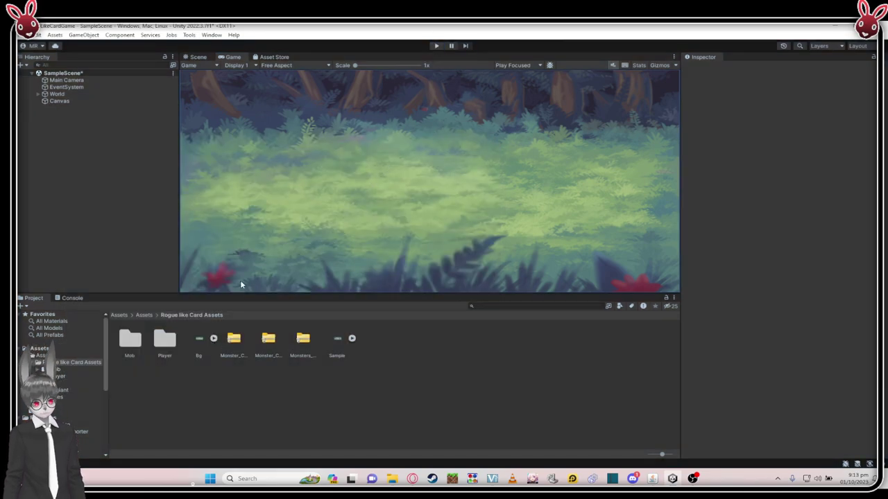
pyautogui.click(85, 81)
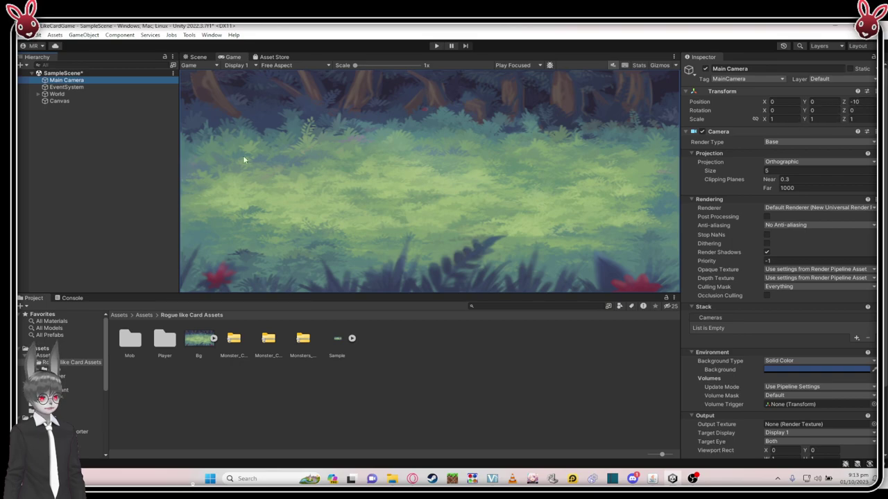
pyautogui.click(99, 118)
pyautogui.click(125, 81)
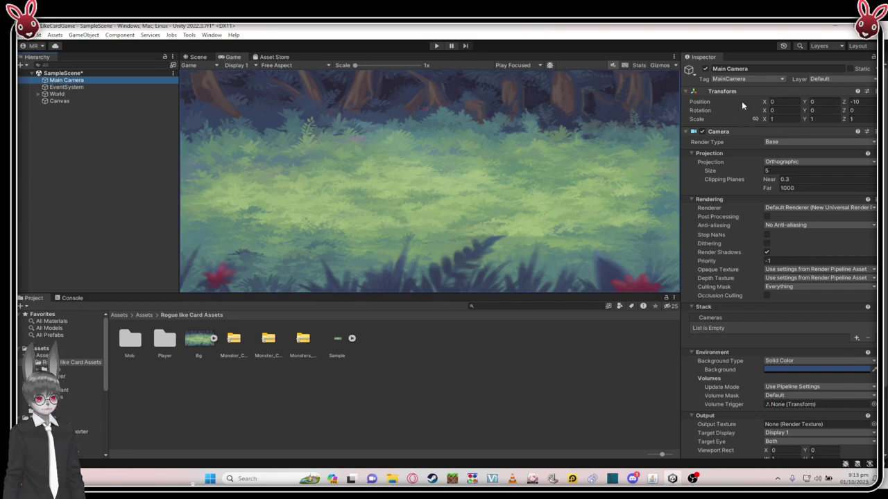
pyautogui.click(860, 101)
pyautogui.press('BackSpace')
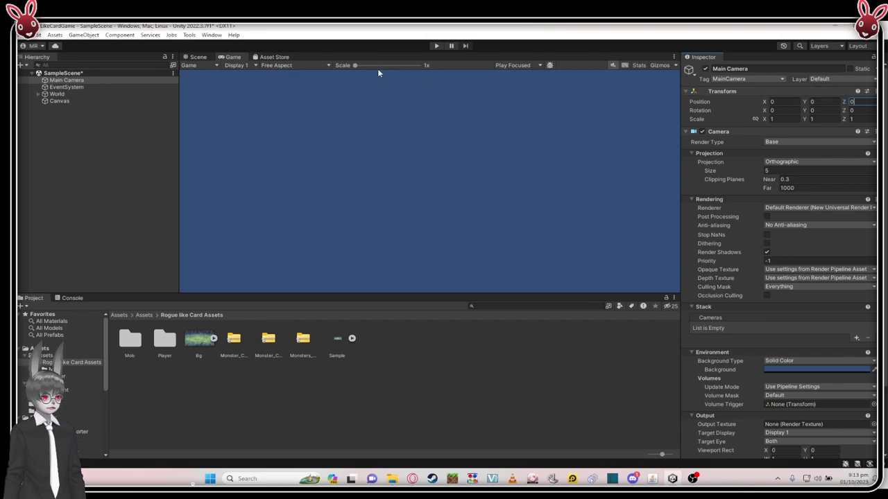
pyautogui.click(198, 57)
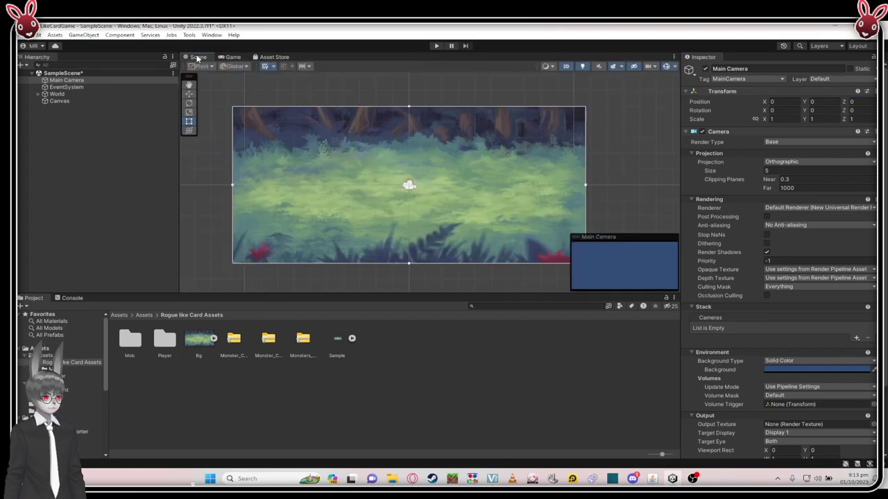
# - Set Main Camera's Z position to -1 so the forest background renders again
pyautogui.click(566, 66)
pyautogui.moveTo(399, 138); pyautogui.dragTo(443, 163, button='right')
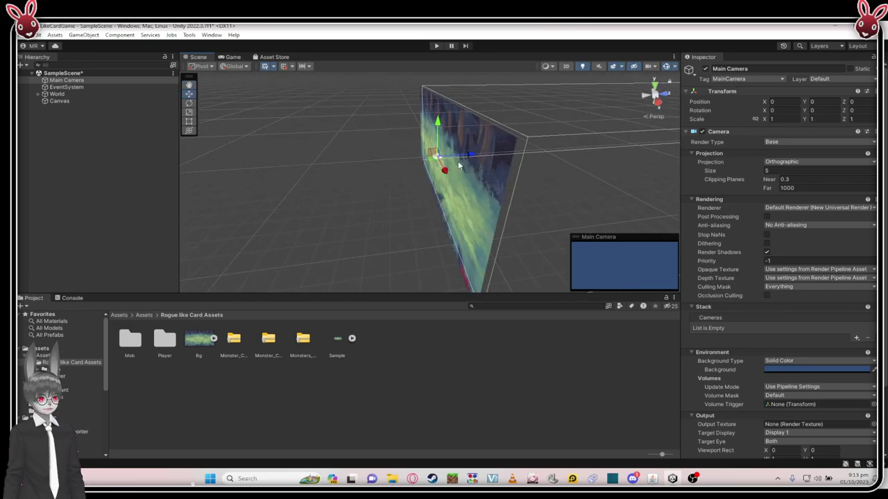
pyautogui.moveTo(444, 164); pyautogui.dragTo(416, 172, button='middle')
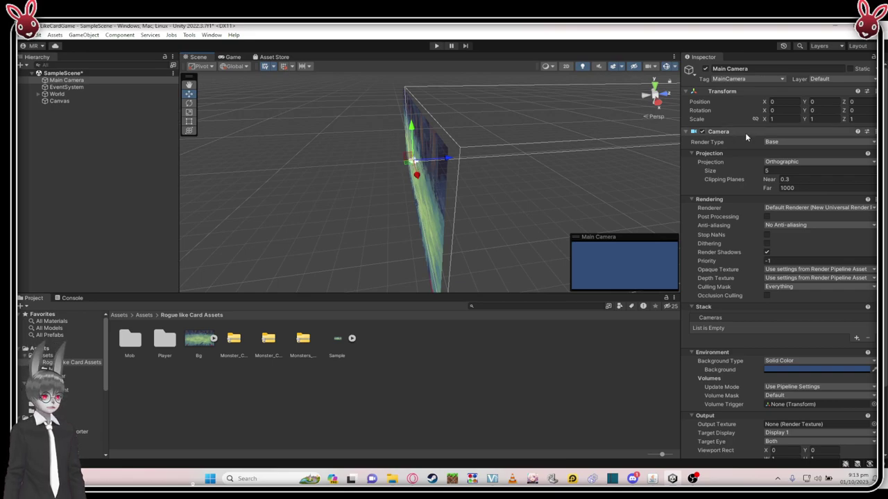
pyautogui.click(852, 102)
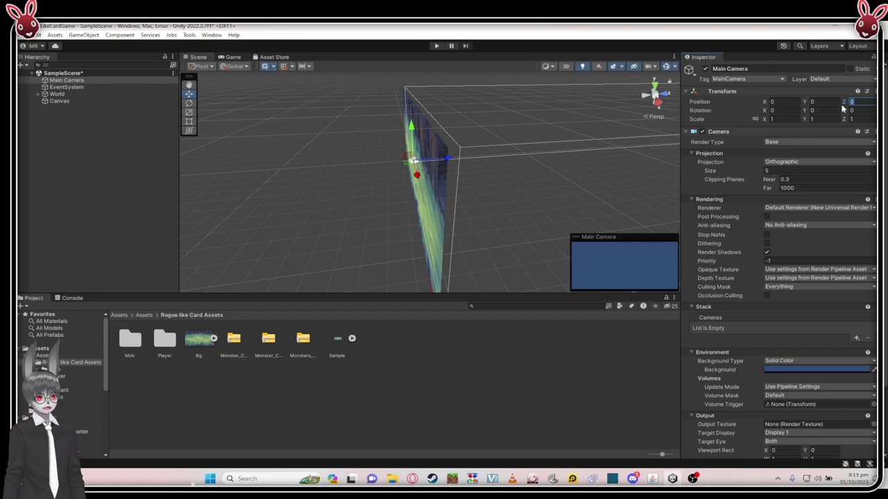
pyautogui.write('-1')
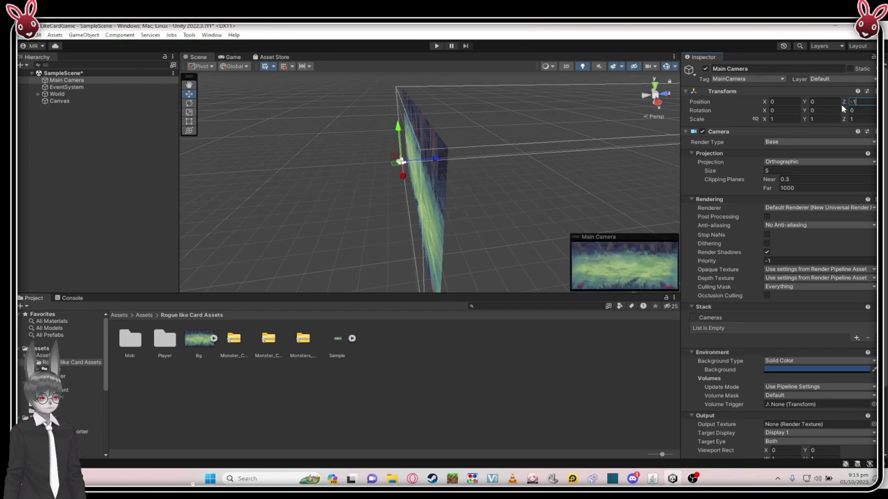
pyautogui.moveTo(626, 270); pyautogui.dragTo(155, 116, button='right')
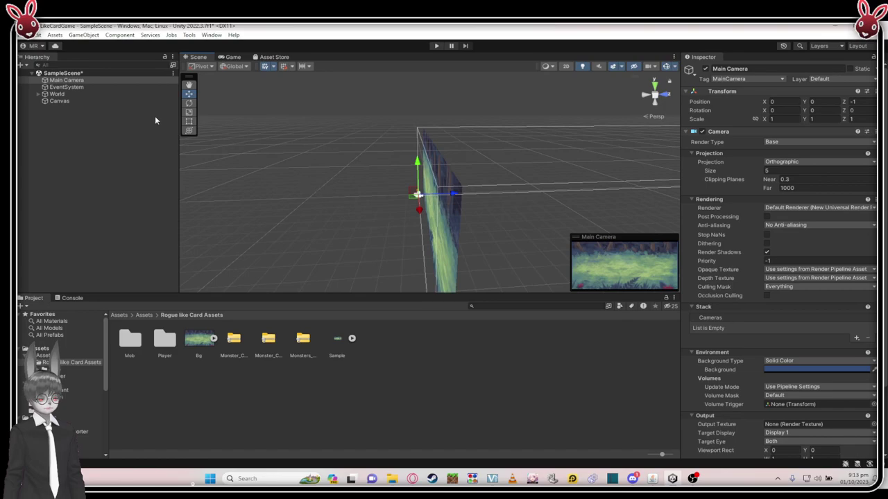
pyautogui.doubleClick(233, 57)
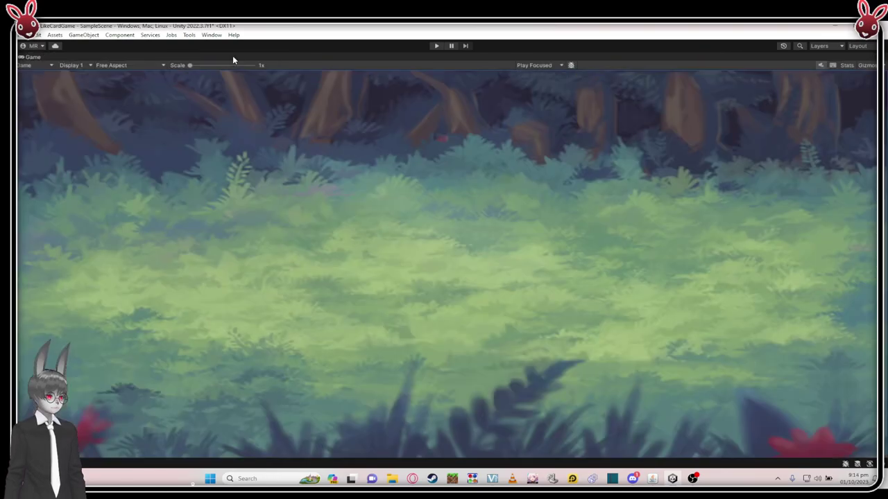
# - Restore the editor layout and select Bg under World in the 2D Scene view
pyautogui.doubleClick(293, 55)
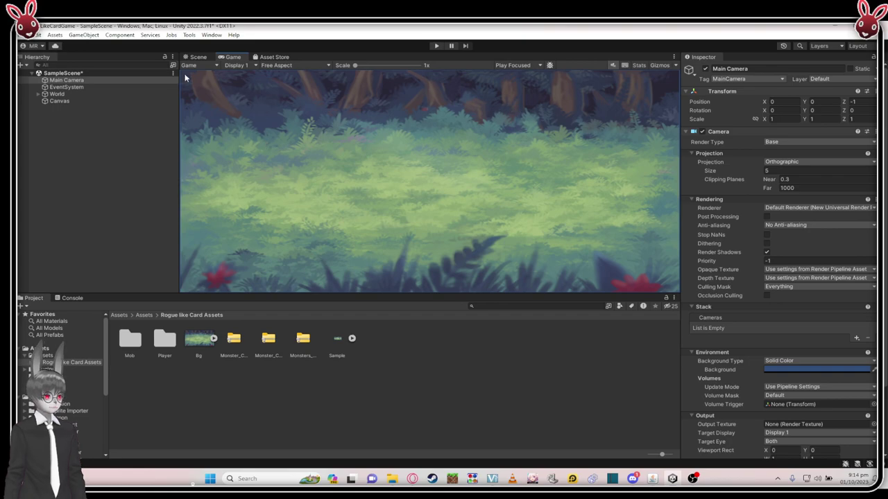
pyautogui.click(91, 86)
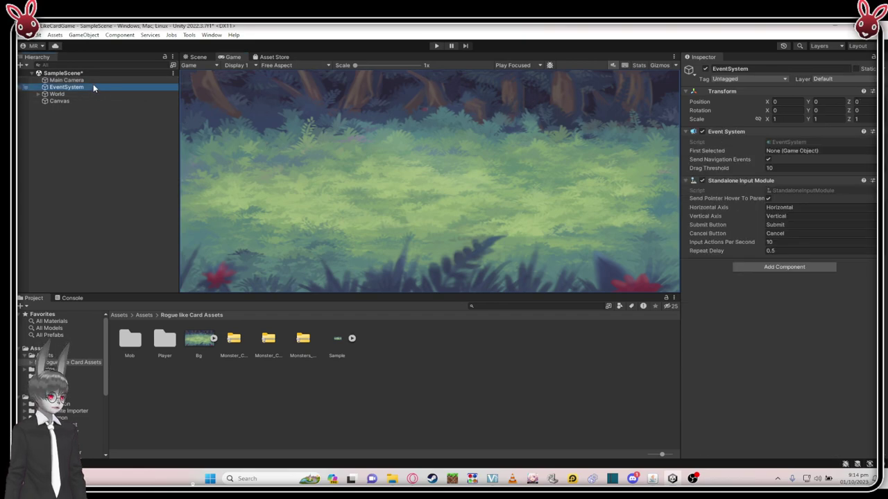
pyautogui.click(96, 81)
pyautogui.click(74, 94)
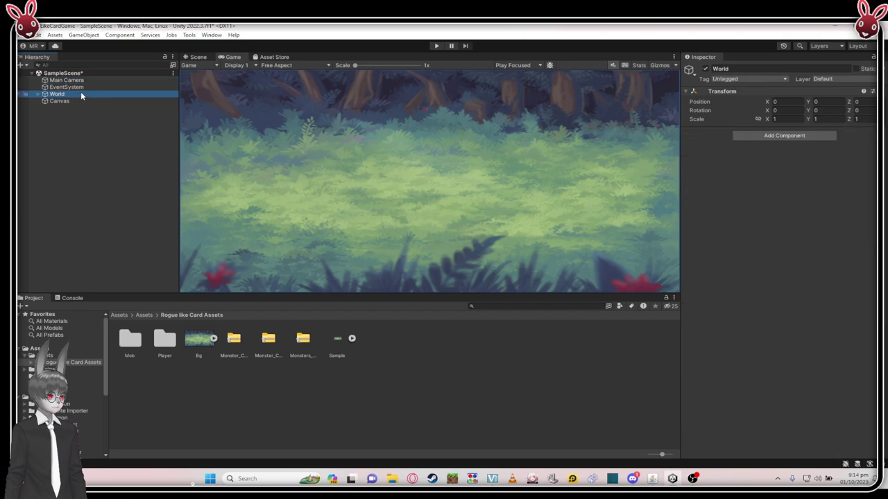
pyautogui.click(198, 57)
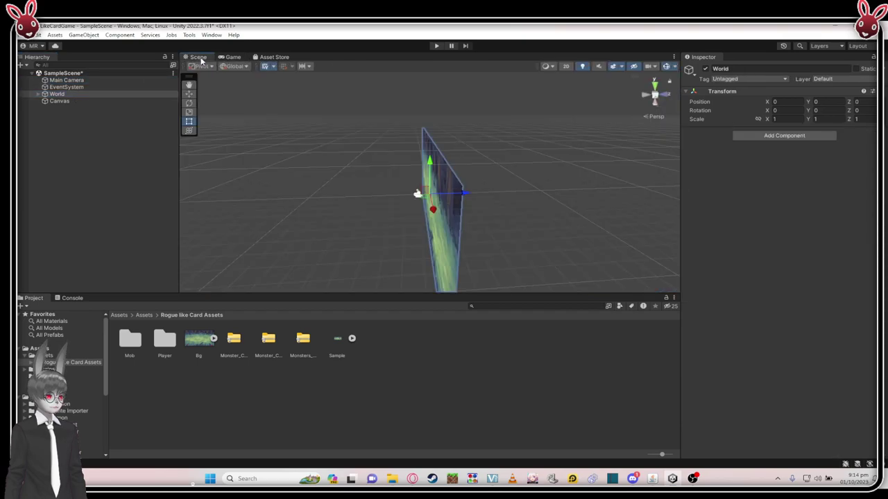
pyautogui.click(566, 66)
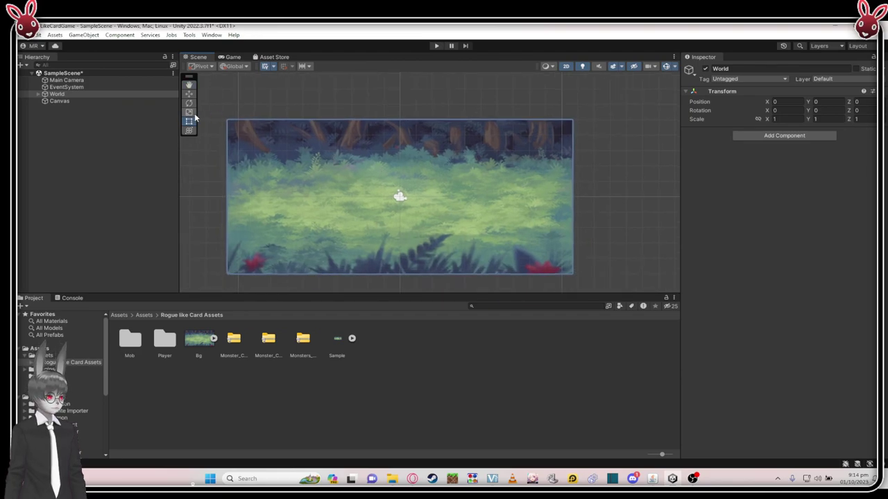
pyautogui.click(44, 94)
pyautogui.click(38, 93)
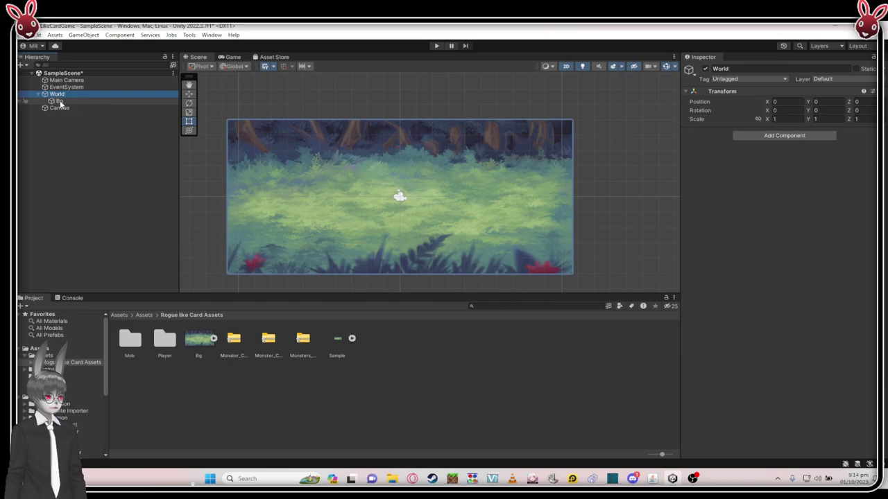
pyautogui.click(70, 101)
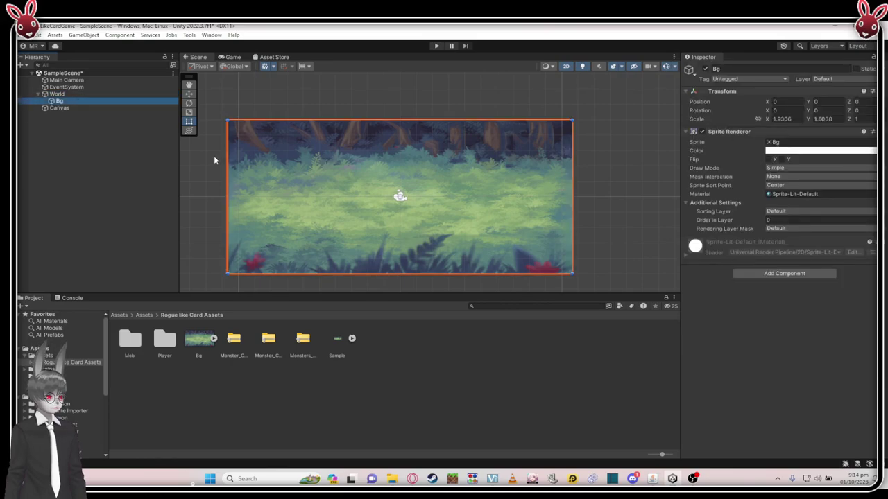
# - Stretch Bg's four edges slightly outward to about 1.97 by 1.65 scale
pyautogui.moveTo(225, 159); pyautogui.dragTo(223, 158)
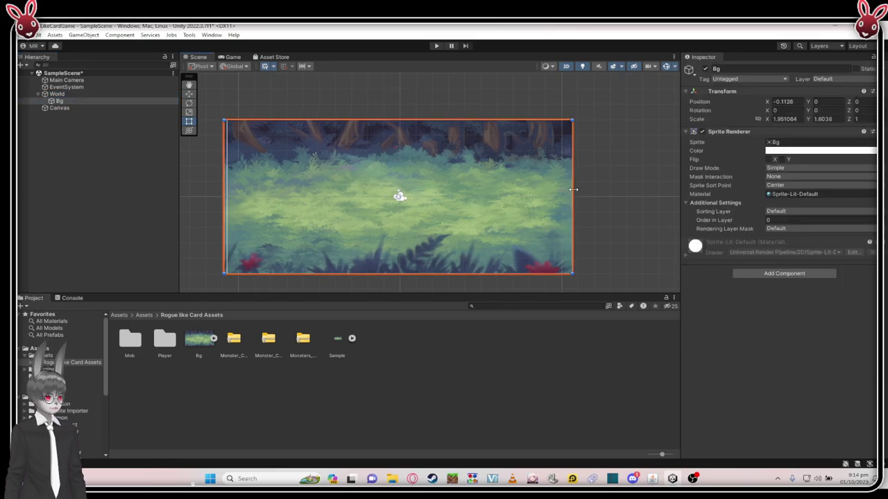
pyautogui.moveTo(577, 195); pyautogui.dragTo(580, 193)
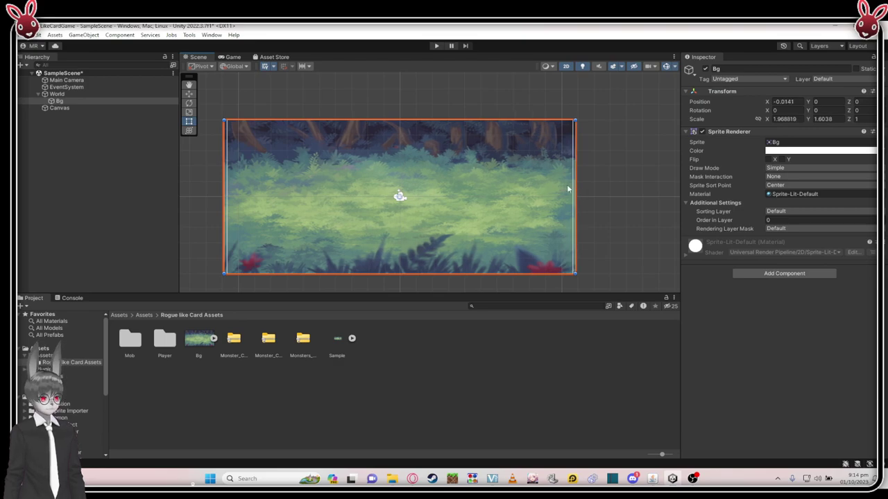
pyautogui.moveTo(439, 120); pyautogui.dragTo(439, 117)
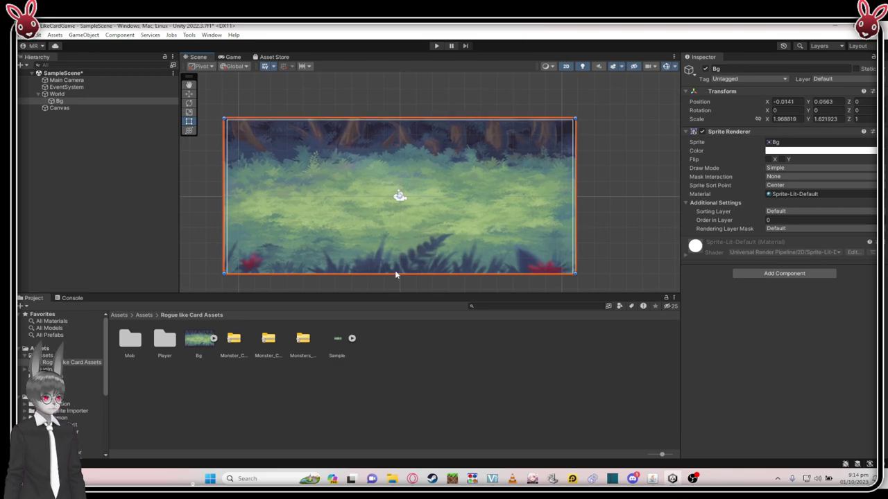
pyautogui.moveTo(397, 272); pyautogui.dragTo(398, 275)
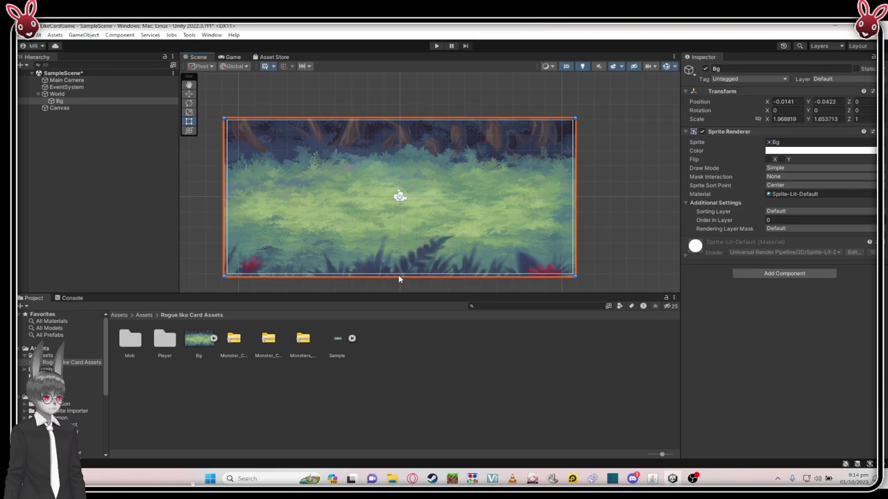
pyautogui.click(623, 221)
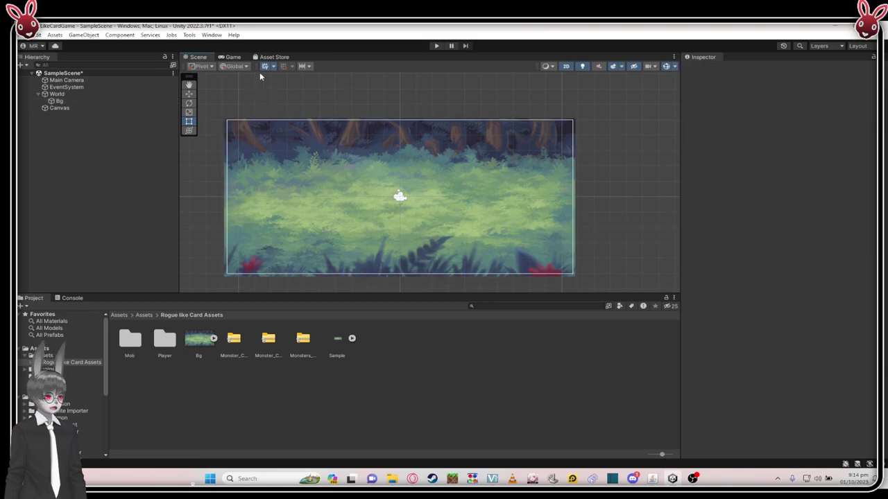
pyautogui.click(234, 58)
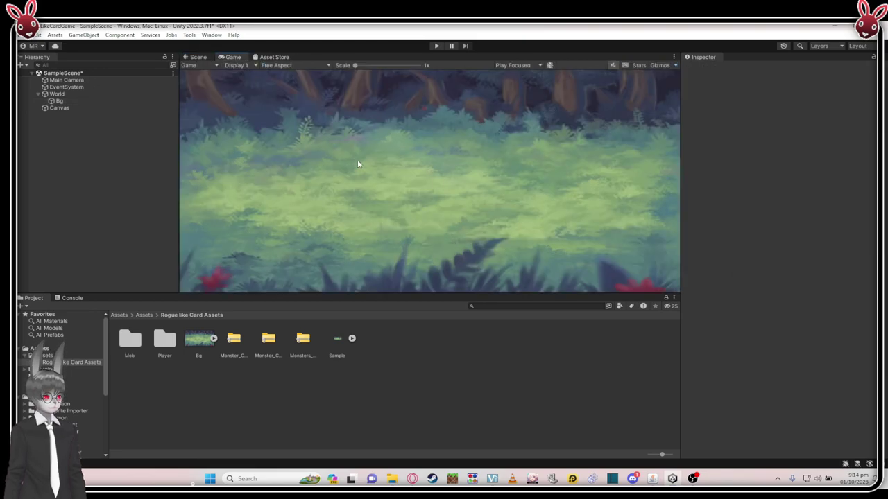
pyautogui.click(197, 57)
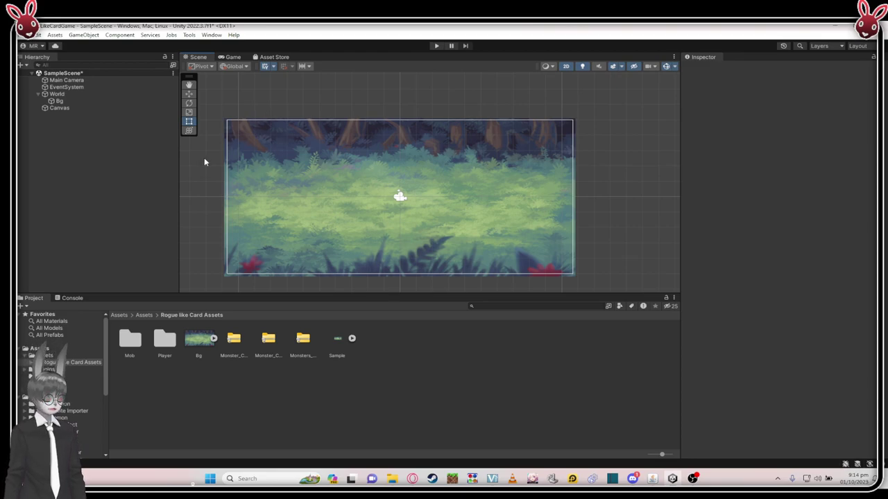
pyautogui.scroll(-1, 298, 124)
pyautogui.moveTo(459, 197); pyautogui.dragTo(465, 182, button='middle')
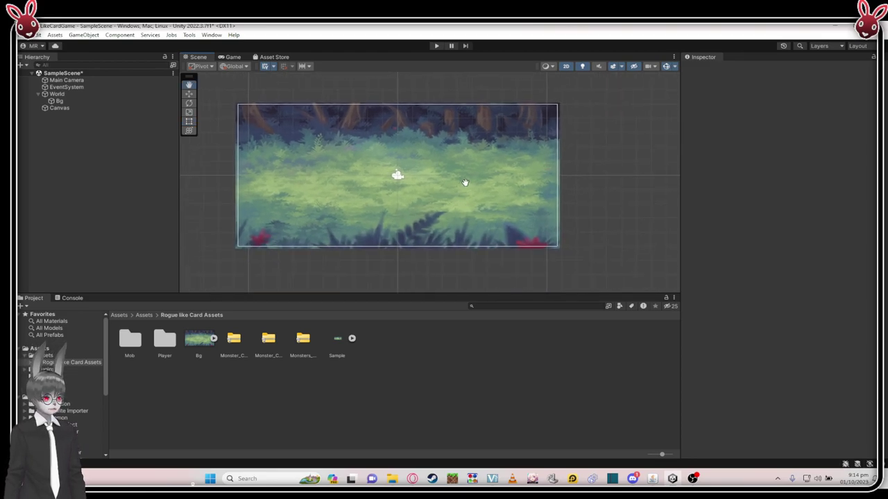
pyautogui.scroll(1, 472, 177)
pyautogui.scroll(-1, 610, 191)
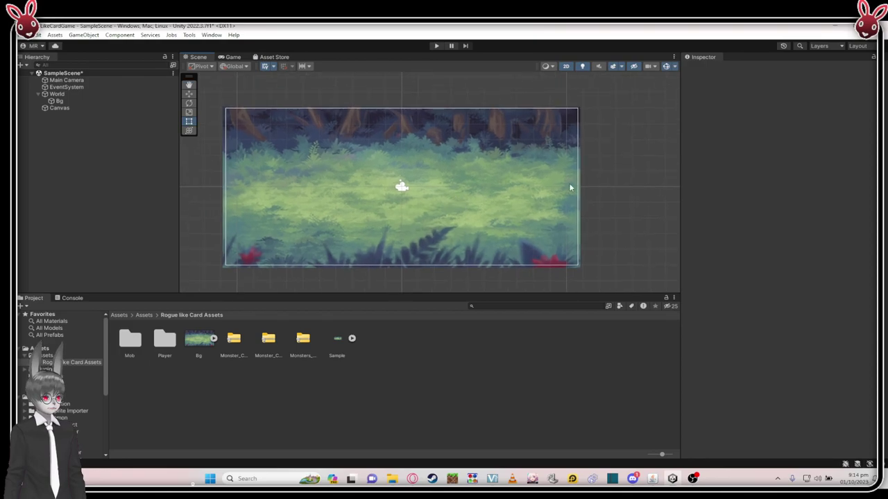
pyautogui.scroll(1, 378, 132)
pyautogui.scroll(-2, 357, 149)
pyautogui.scroll(1, 303, 147)
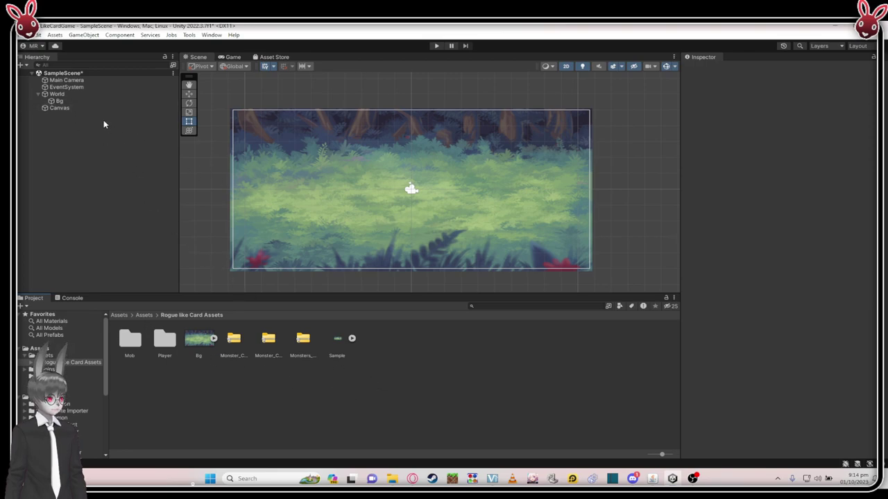
pyautogui.rightClick(61, 102)
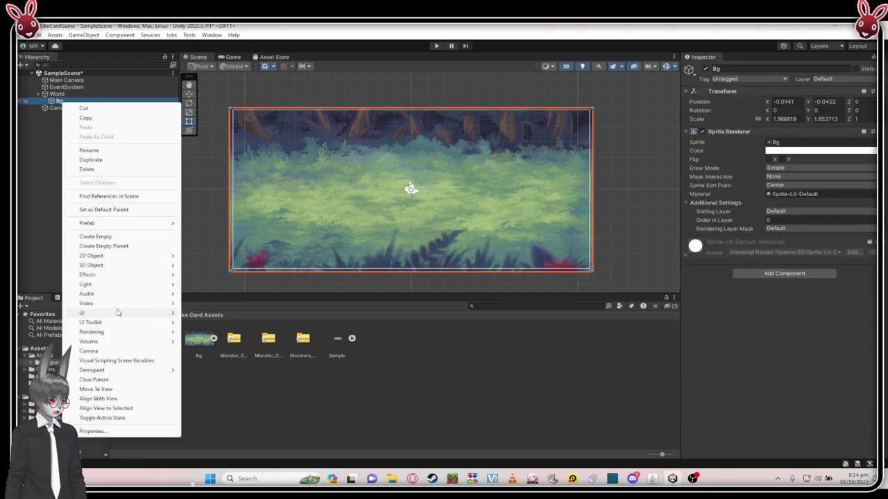
# - Add a Spot Light 2D named Light 2D as a child of Bg
pyautogui.moveTo(119, 257)
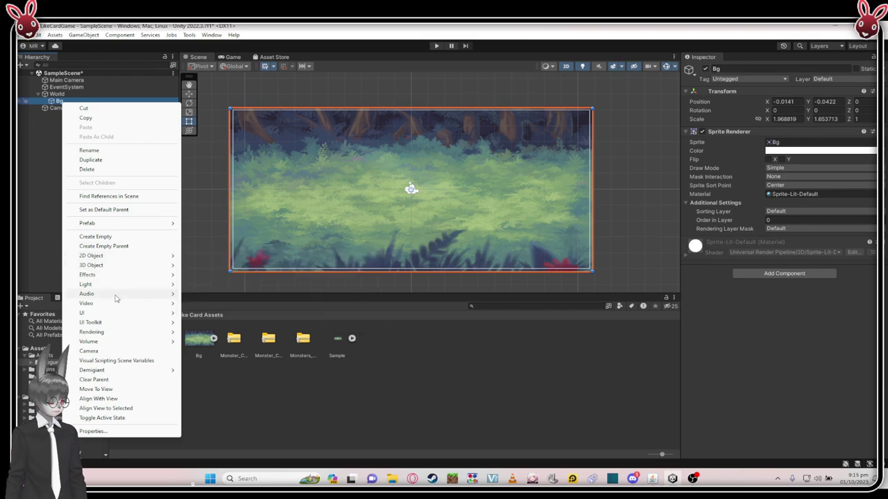
pyautogui.moveTo(119, 284)
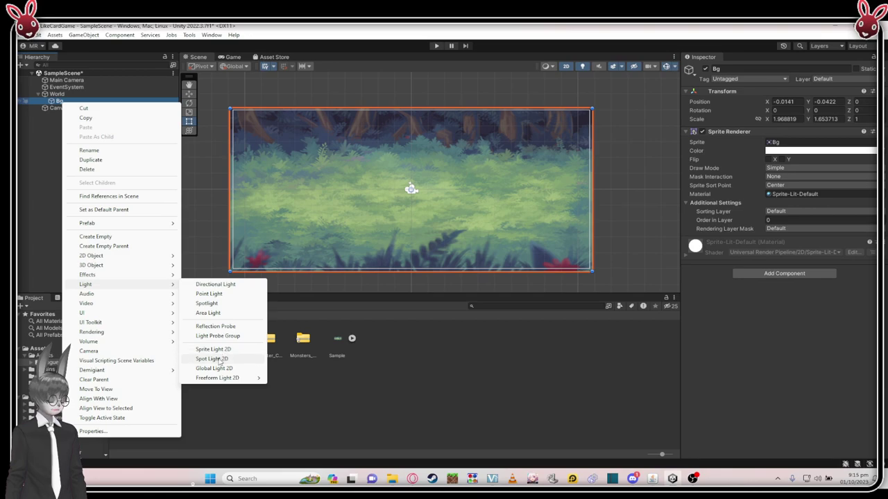
pyautogui.click(212, 359)
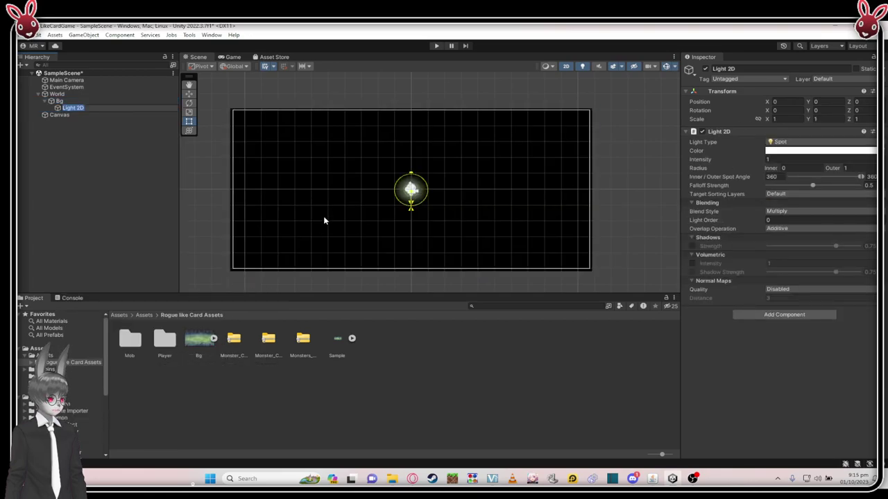
# - Widen Light 2D's outer radius to about 6.32 to light the forest's centre
pyautogui.scroll(2, 340, 179)
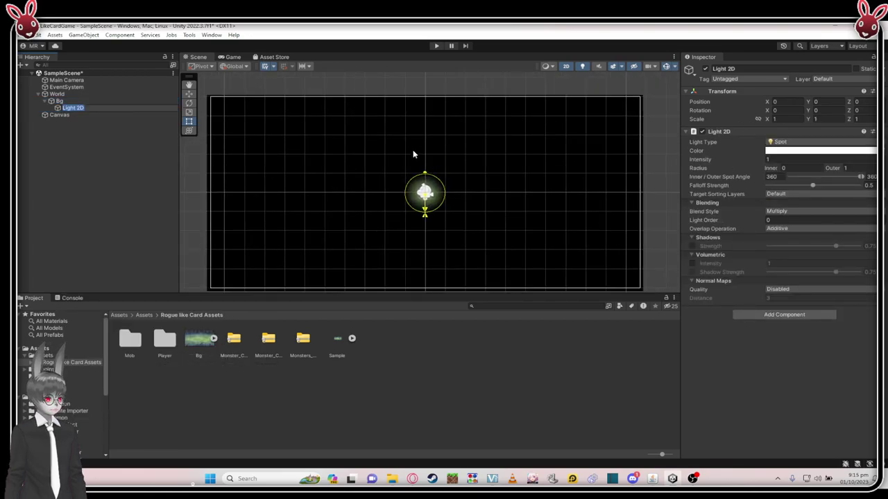
pyautogui.scroll(3, 409, 175)
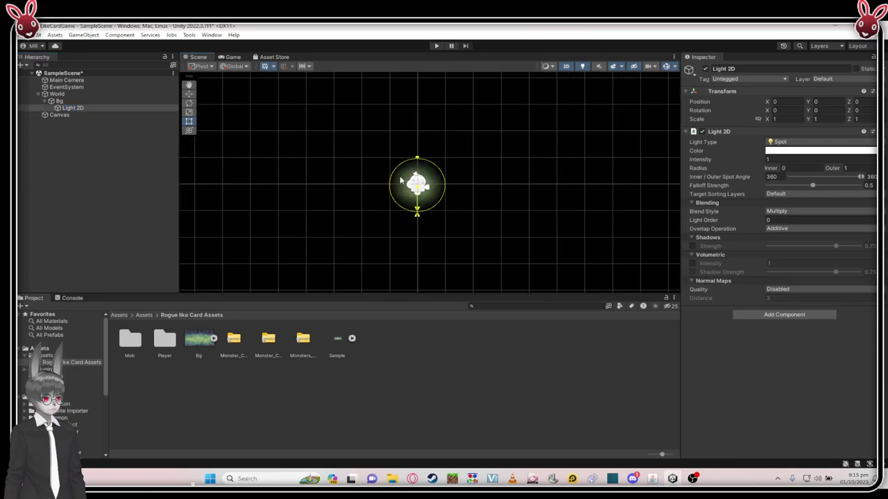
pyautogui.scroll(-1, 393, 172)
pyautogui.moveTo(392, 173); pyautogui.dragTo(377, 186, button='middle')
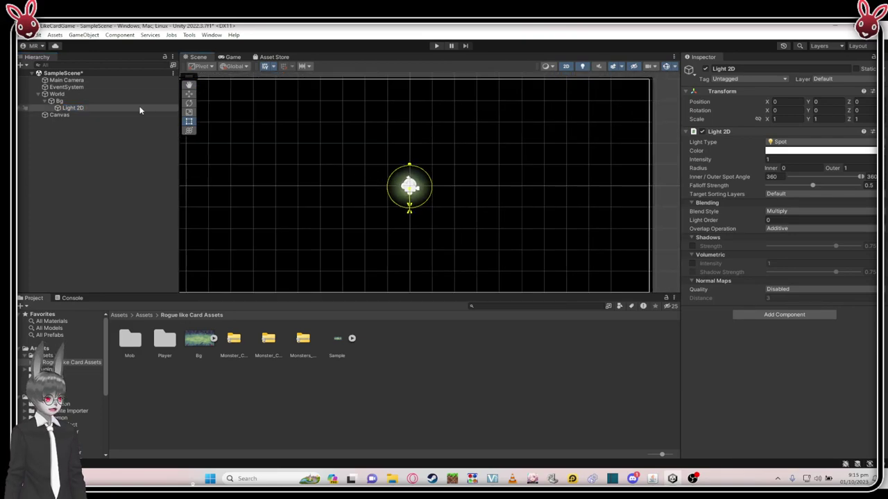
pyautogui.scroll(3, 319, 142)
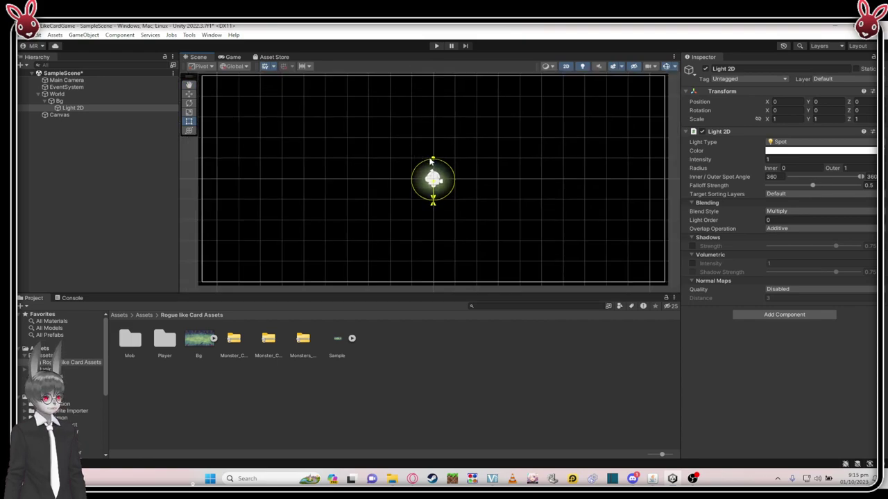
pyautogui.moveTo(435, 159); pyautogui.dragTo(539, 93)
pyautogui.click(531, 131)
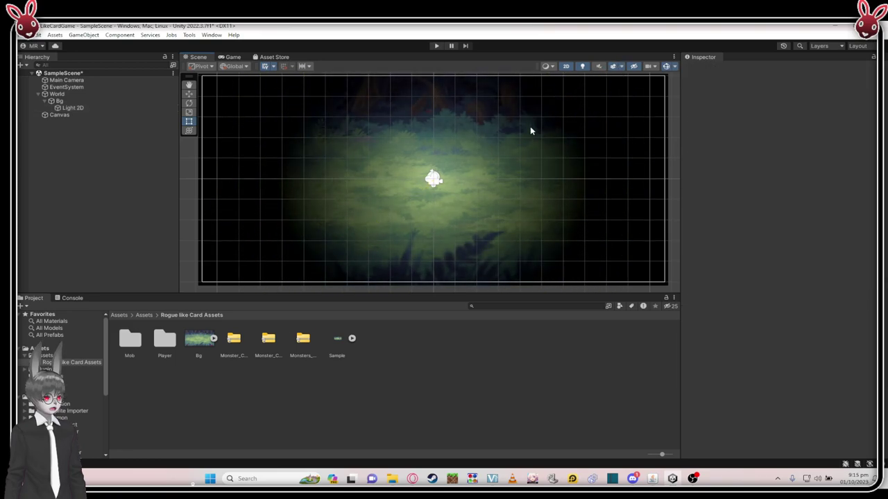
pyautogui.scroll(-2, 303, 171)
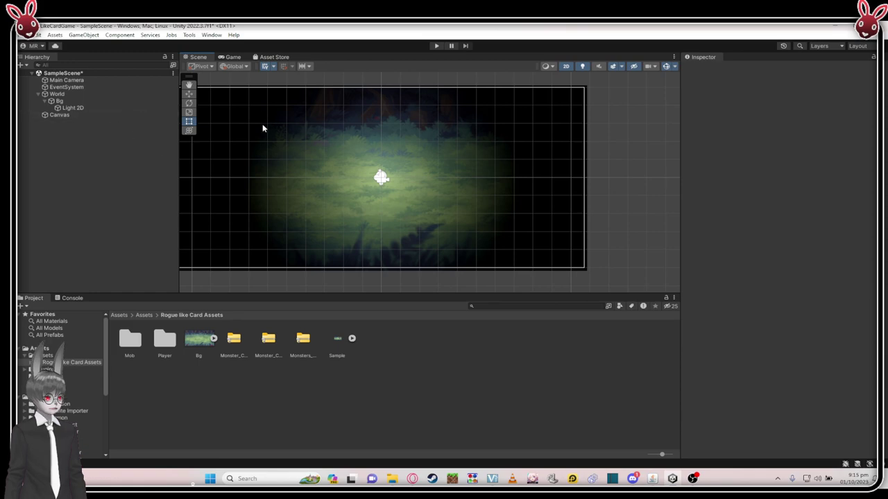
# - Switch the selection back and forth between Light 2D and the Bg background in the Hierarchy
pyautogui.click(69, 109)
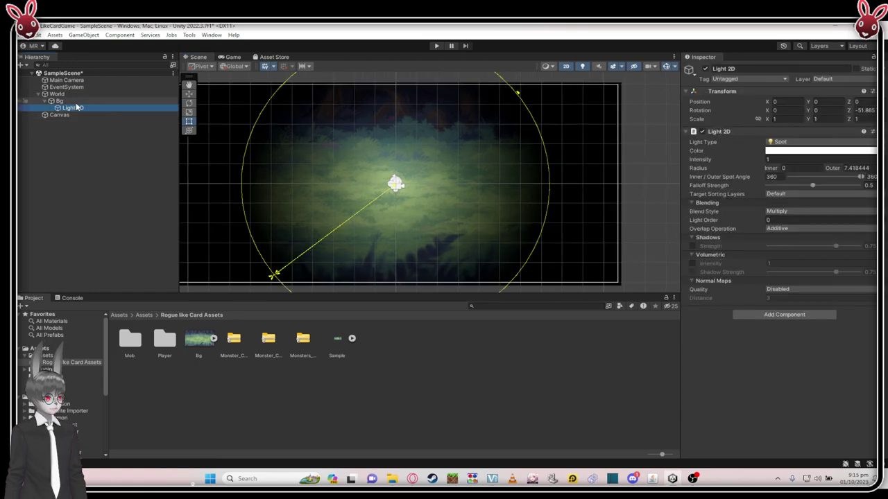
pyautogui.click(77, 103)
pyautogui.click(74, 108)
pyautogui.click(69, 102)
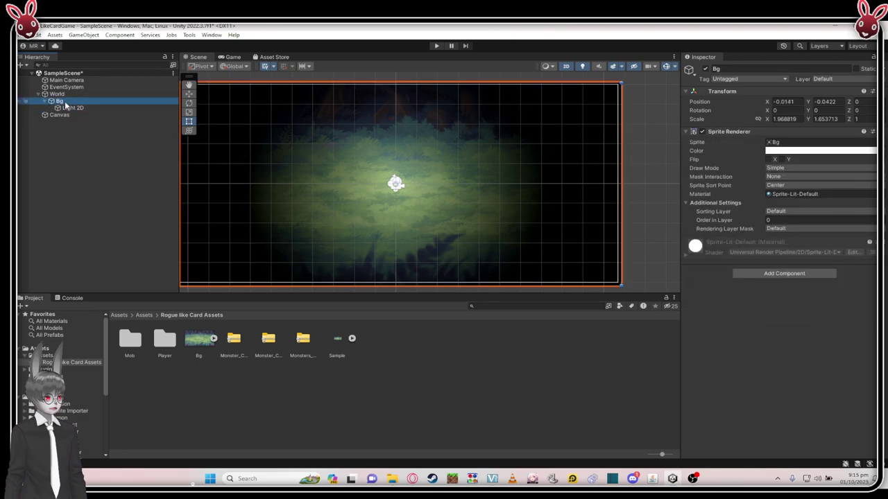
pyautogui.click(70, 110)
pyautogui.click(70, 102)
pyautogui.click(70, 109)
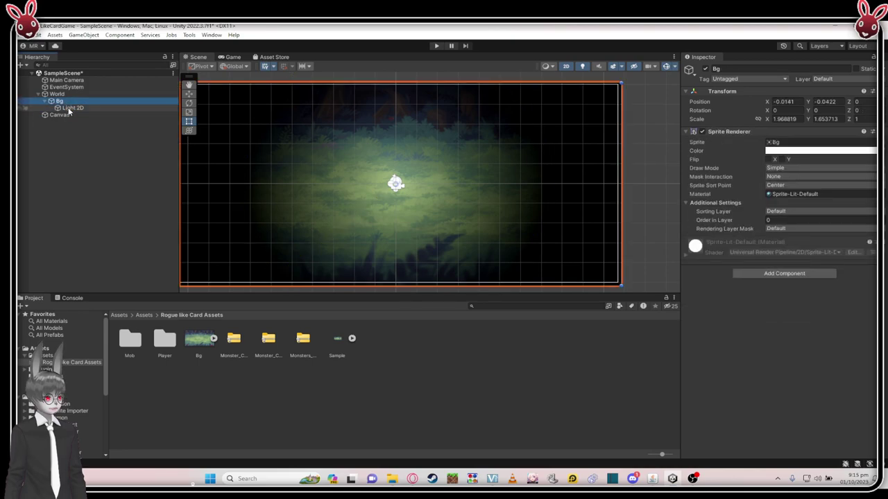
pyautogui.click(69, 102)
pyautogui.click(70, 109)
pyautogui.scroll(-1, 362, 111)
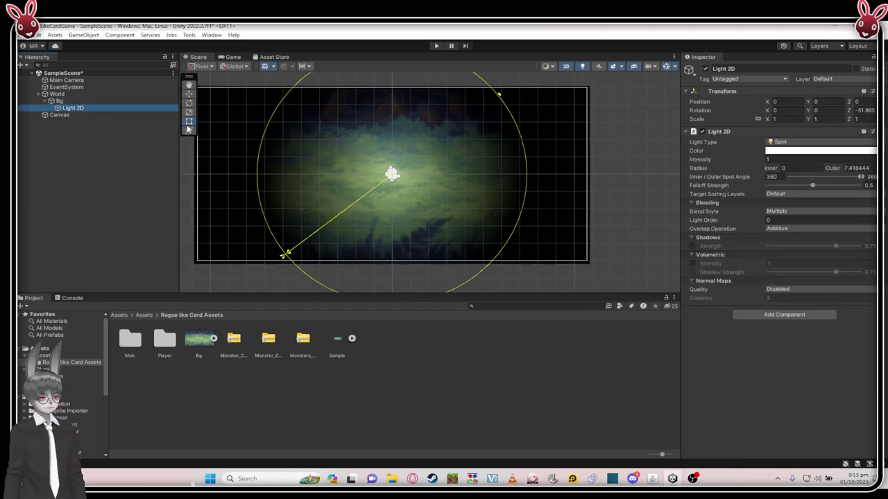
pyautogui.click(64, 102)
pyautogui.click(64, 109)
pyautogui.click(59, 101)
pyautogui.scroll(-1, 330, 148)
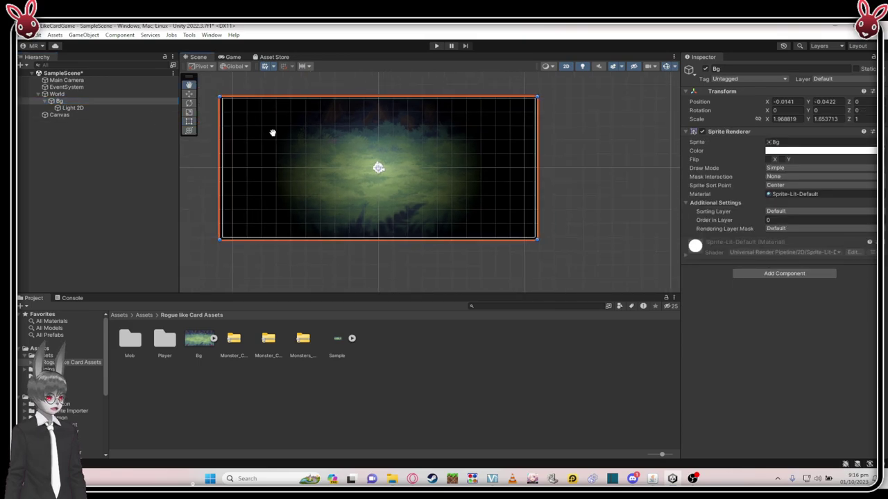
# - Undo the stray Bg moves so the background returns to -0.0141, -0.0422 in frame
pyautogui.moveTo(288, 123); pyautogui.dragTo(439, 129)
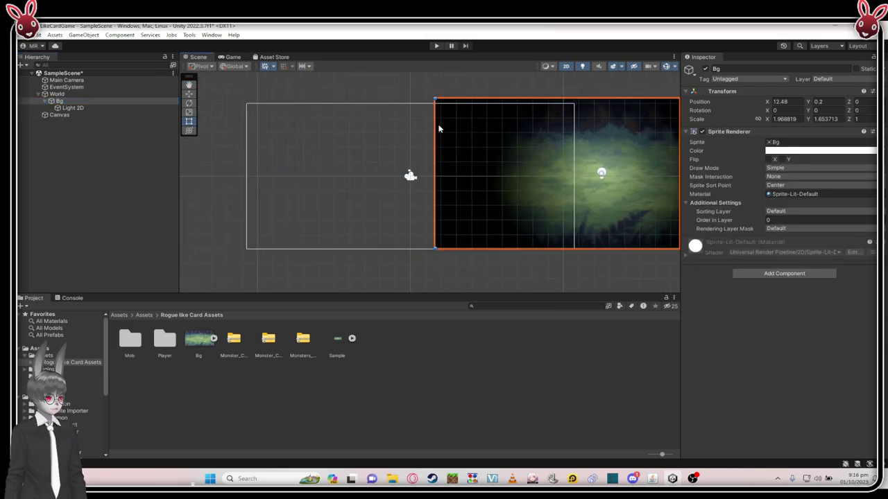
pyautogui.press('f')
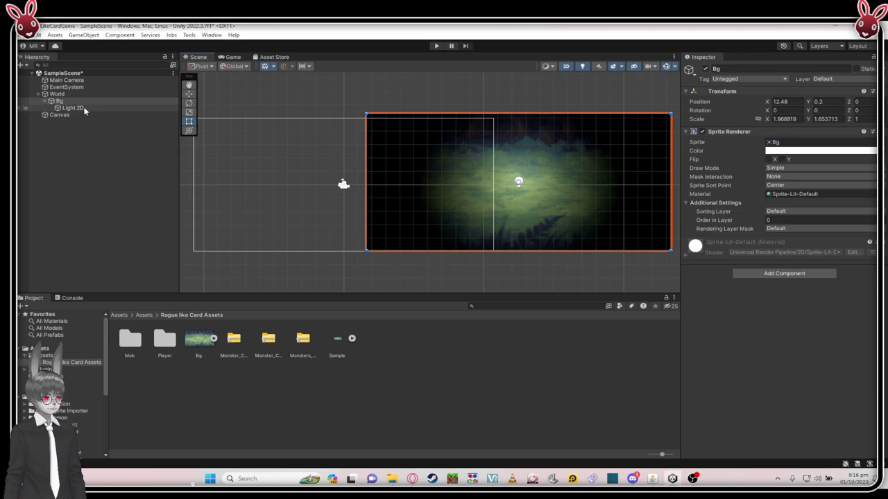
pyautogui.moveTo(381, 178); pyautogui.dragTo(352, 173, button='middle')
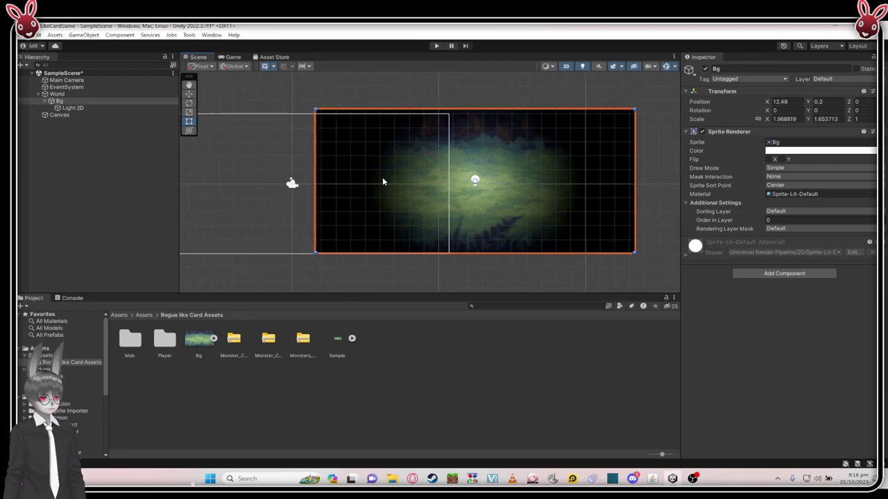
pyautogui.hotkey('ctrl', 'z')
pyautogui.scroll(1, 319, 159)
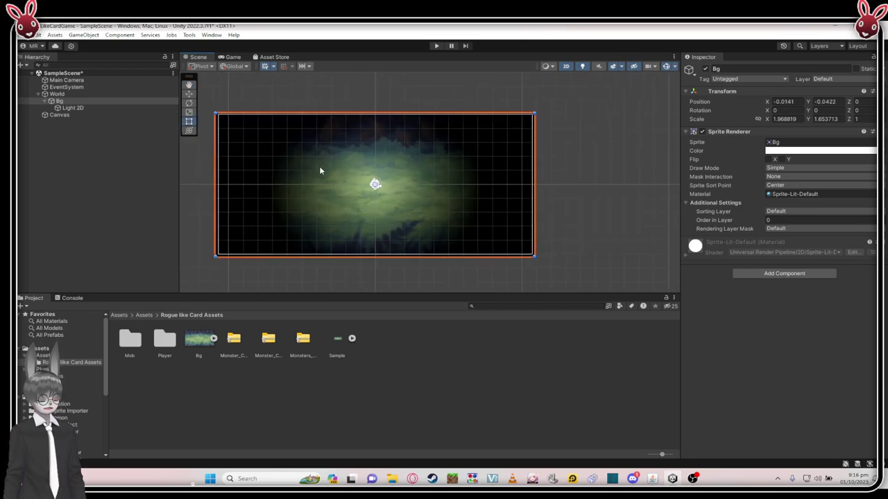
pyautogui.moveTo(287, 184); pyautogui.dragTo(314, 203, button='middle')
pyautogui.scroll(2, 351, 148)
pyautogui.scroll(-1, 319, 173)
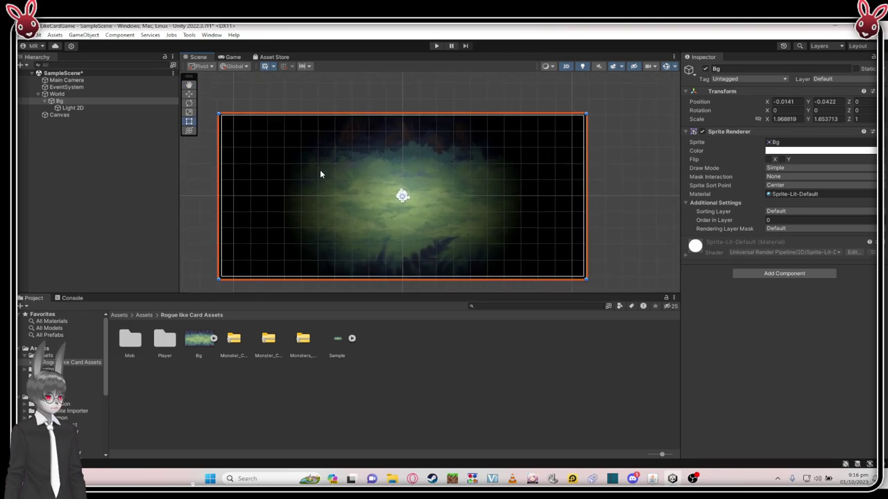
pyautogui.moveTo(328, 170); pyautogui.dragTo(476, 161)
pyautogui.hotkey('ctrl', 'z')
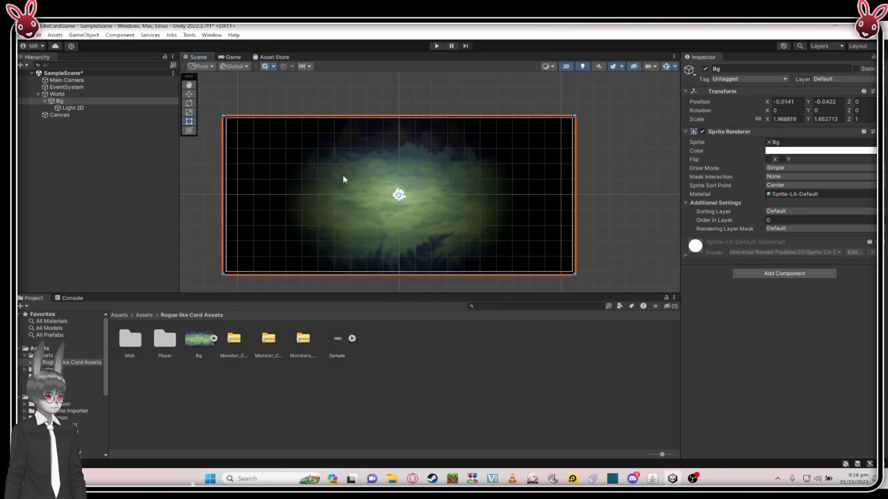
pyautogui.click(96, 109)
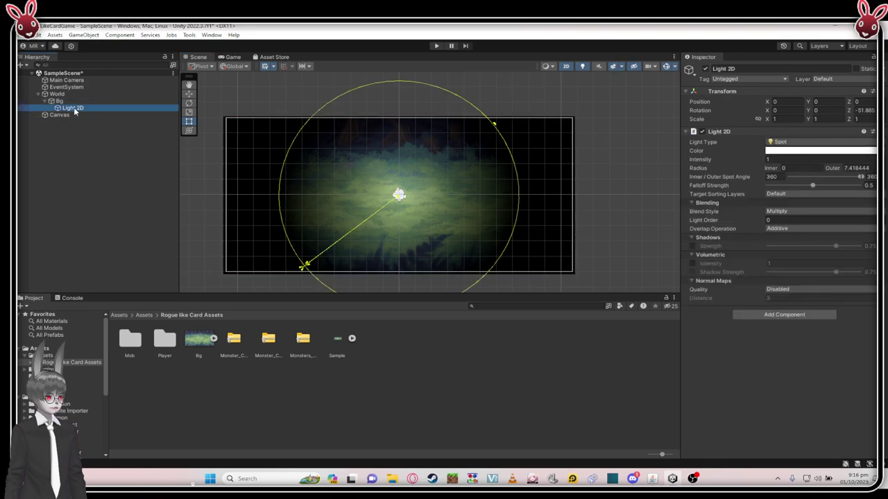
# - Move Light 2D out of Bg into World, undoing an accidental Bg move
pyautogui.moveTo(79, 105); pyautogui.dragTo(86, 98)
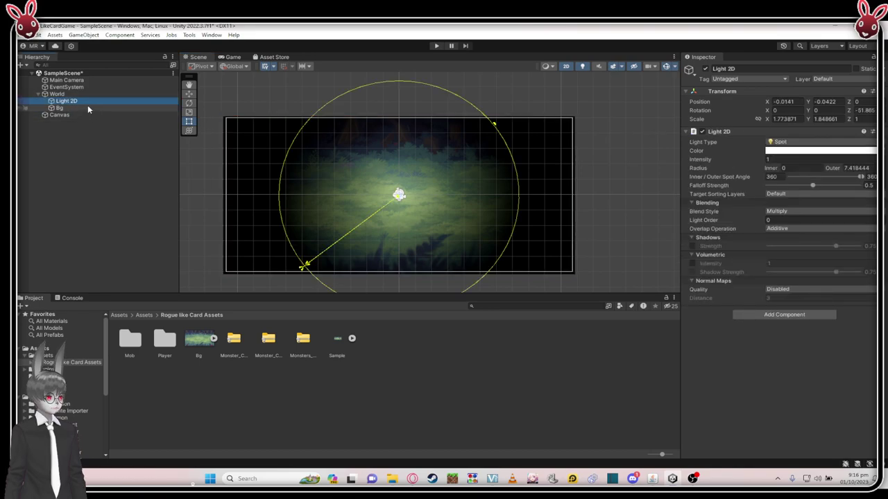
pyautogui.click(88, 108)
pyautogui.click(189, 94)
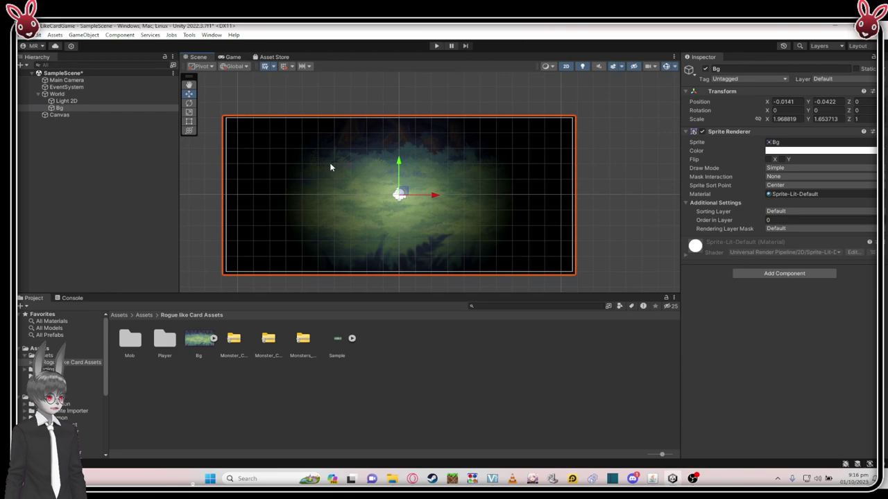
pyautogui.moveTo(408, 195); pyautogui.dragTo(596, 141)
pyautogui.scroll(-2, 452, 186)
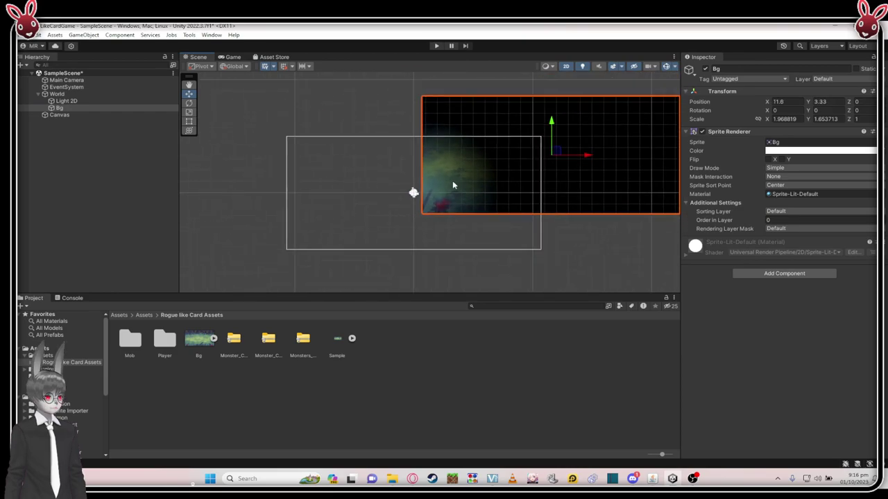
pyautogui.moveTo(477, 196); pyautogui.dragTo(434, 198, button='middle')
pyautogui.scroll(2, 300, 148)
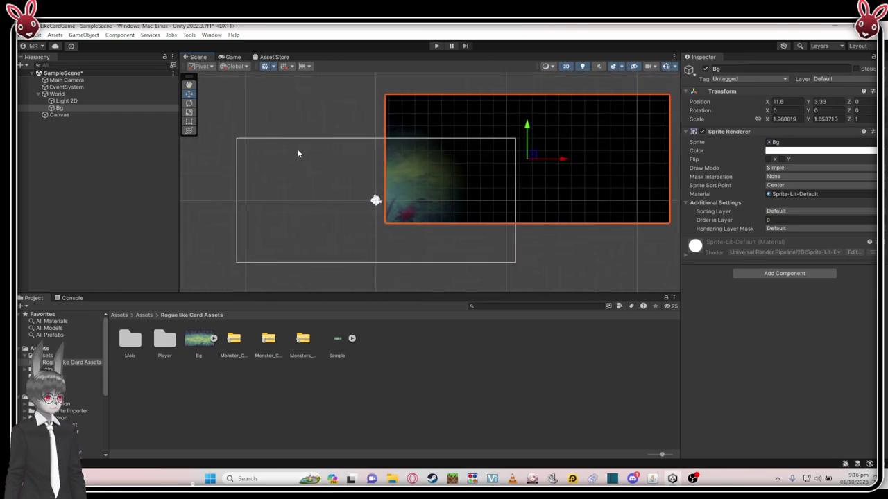
pyautogui.hotkey('ctrl', 'z')
# - Parent Light 2D back under Bg so it sits at position 0, 0
pyautogui.click(106, 103)
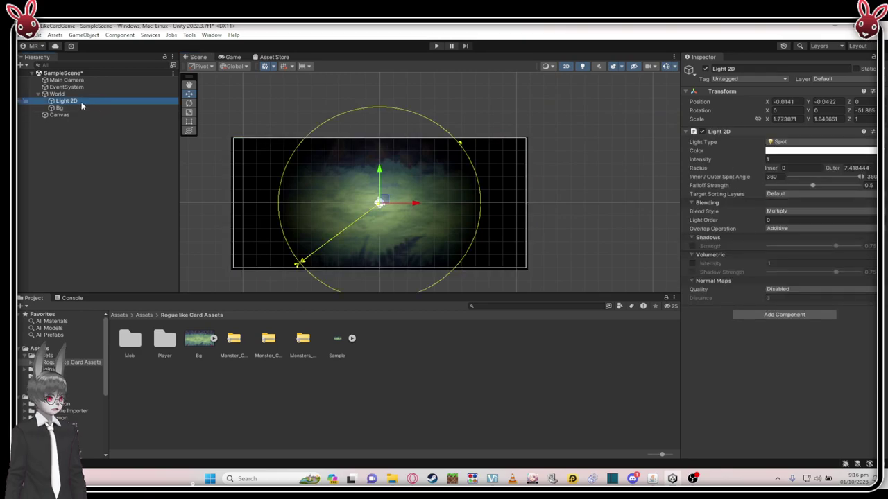
pyautogui.moveTo(82, 106); pyautogui.dragTo(82, 106)
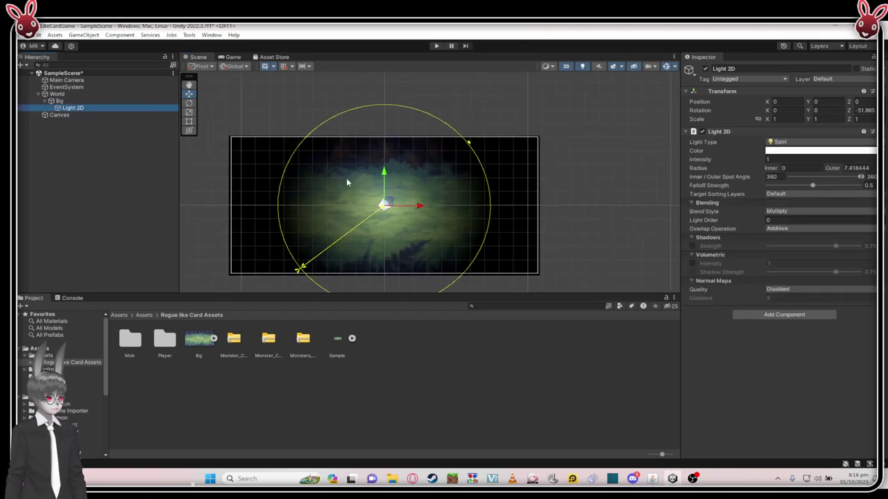
pyautogui.scroll(1, 346, 177)
pyautogui.moveTo(360, 175); pyautogui.dragTo(363, 145, button='middle')
pyautogui.scroll(1, 378, 164)
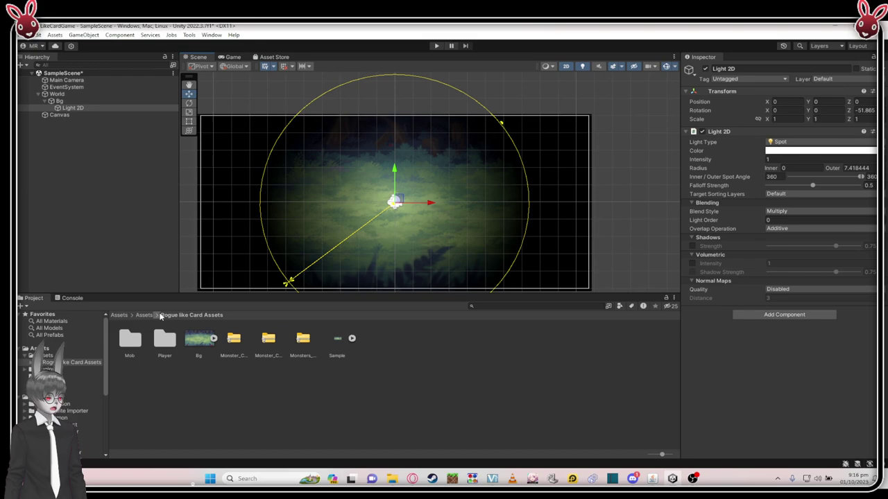
pyautogui.scroll(-1, 326, 170)
pyautogui.scroll(1, 343, 168)
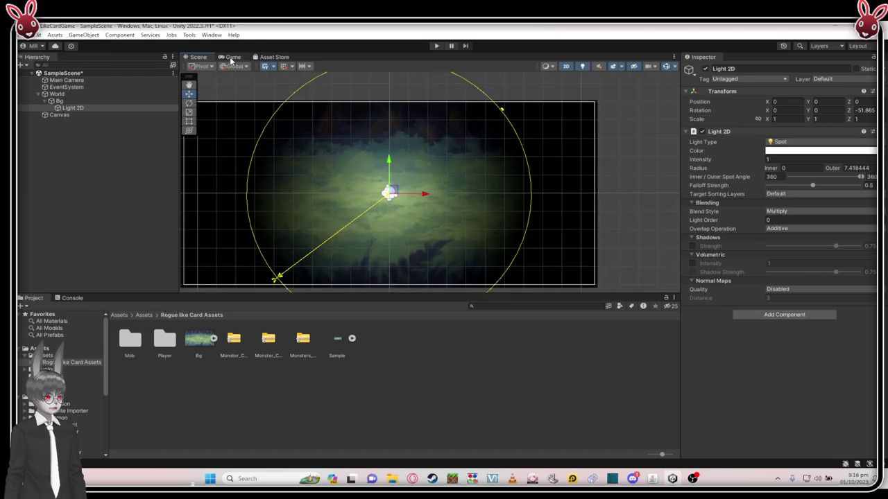
# - Preview the spotlit forest background with darkened edges in the Game view
pyautogui.scroll(-1, 347, 185)
pyautogui.scroll(1, 340, 185)
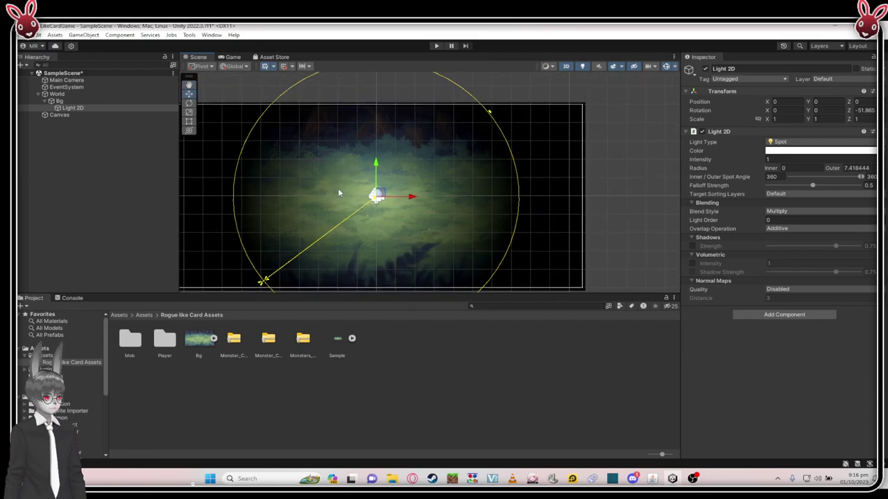
pyautogui.scroll(1, 320, 183)
pyautogui.scroll(-1, 346, 174)
pyautogui.scroll(1, 373, 162)
pyautogui.scroll(-1, 373, 162)
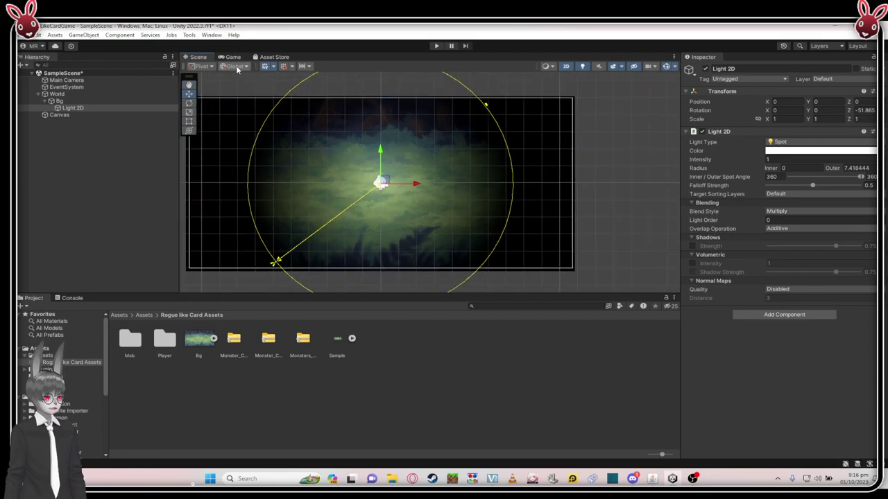
pyautogui.click(234, 58)
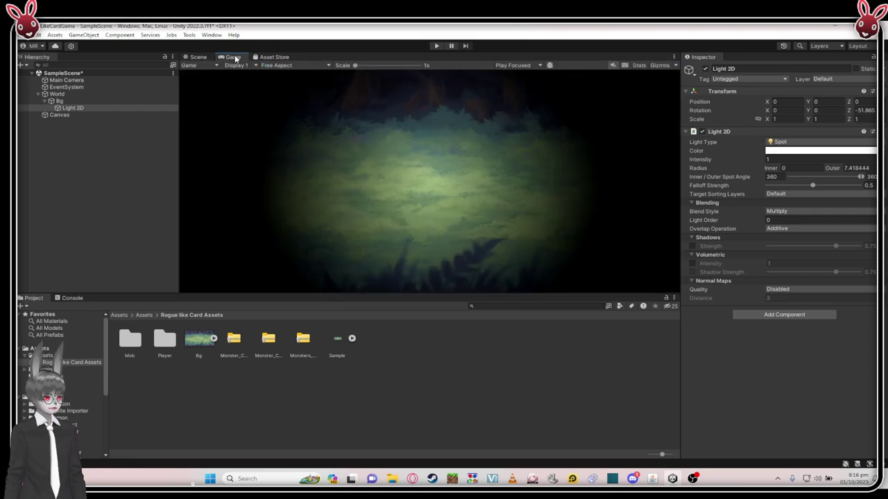
# - Drag the Light 2D outer radius out to about 11.08 in the Scene view
pyautogui.click(199, 57)
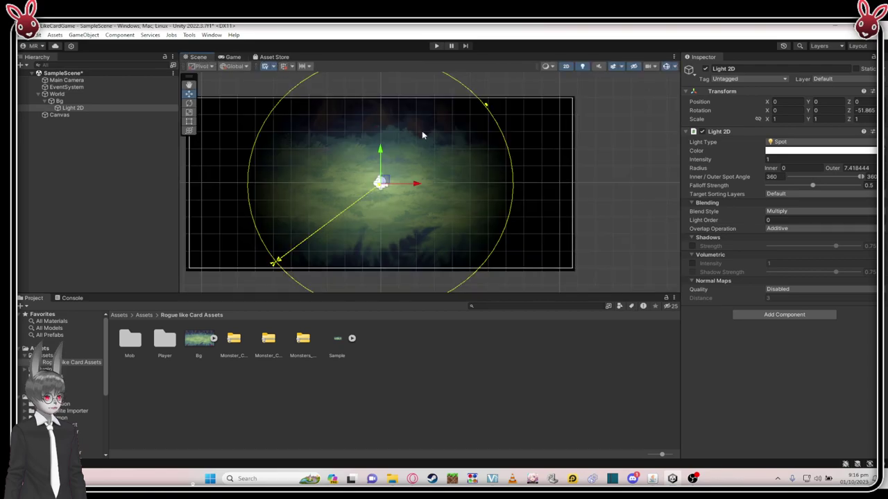
pyautogui.click(107, 108)
pyautogui.moveTo(486, 103); pyautogui.dragTo(536, 104)
pyautogui.scroll(-2, 444, 152)
pyautogui.scroll(-2, 457, 144)
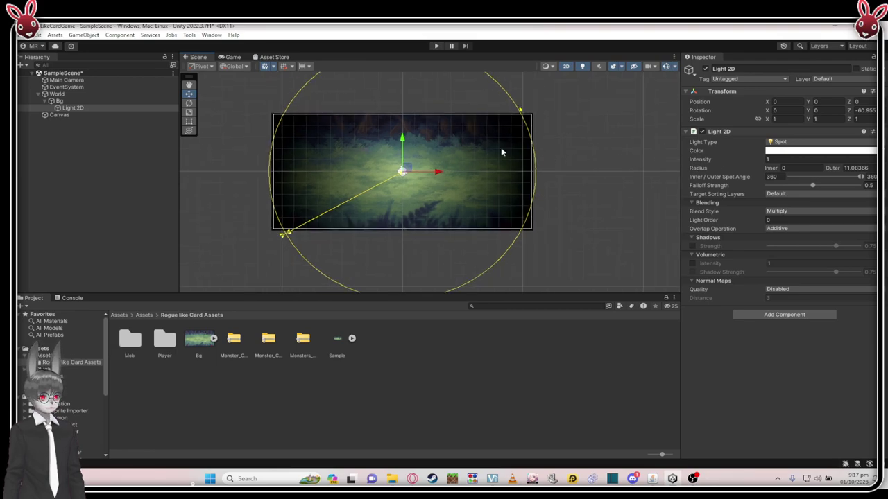
pyautogui.scroll(1, 501, 151)
pyautogui.scroll(1, 525, 207)
pyautogui.click(283, 101)
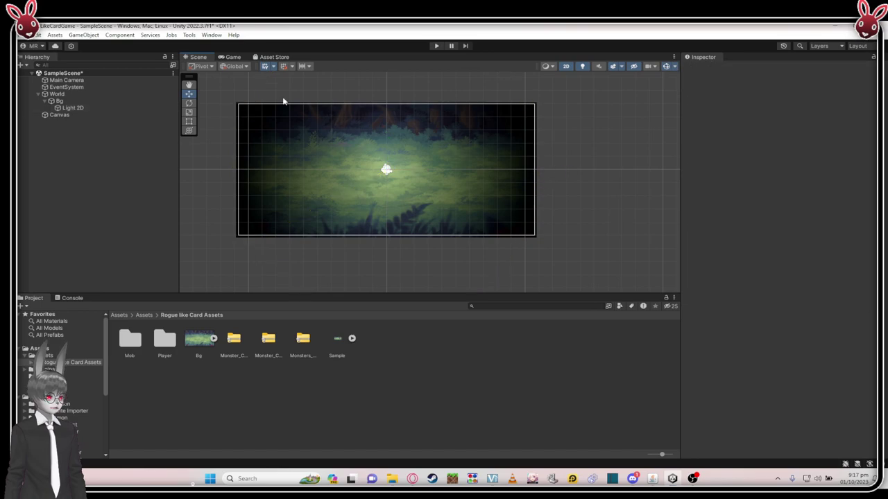
# - Check the Game view, then widen the Light 2D outer radius further
pyautogui.click(233, 57)
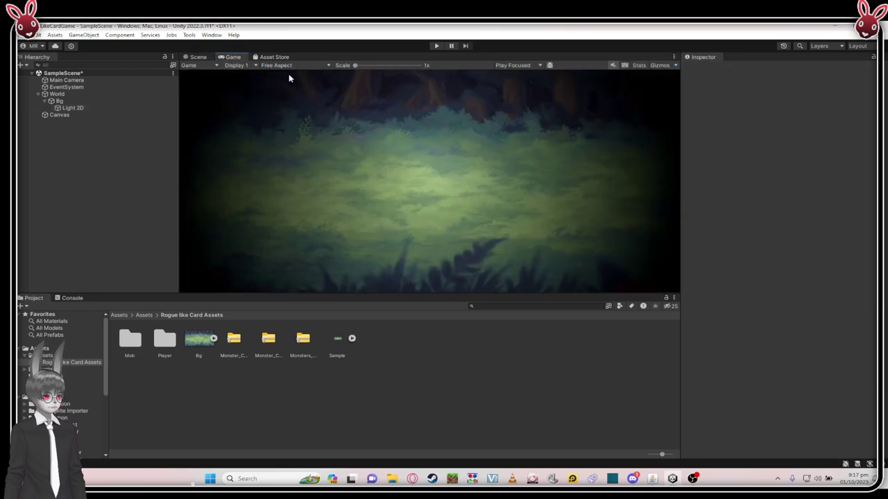
pyautogui.click(195, 56)
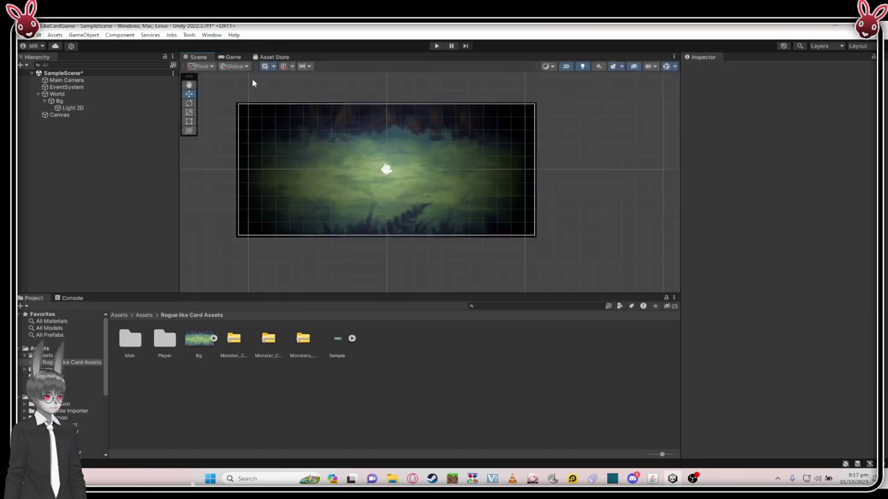
pyautogui.click(118, 111)
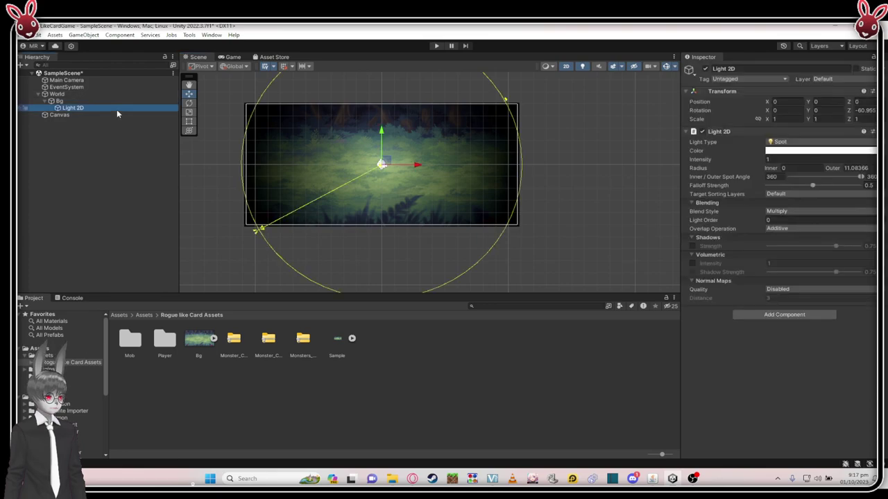
pyautogui.moveTo(505, 101); pyautogui.dragTo(535, 79)
pyautogui.click(460, 148)
# - Clear the selection and collapse Bg's children in the Hierarchy
pyautogui.scroll(4, 461, 148)
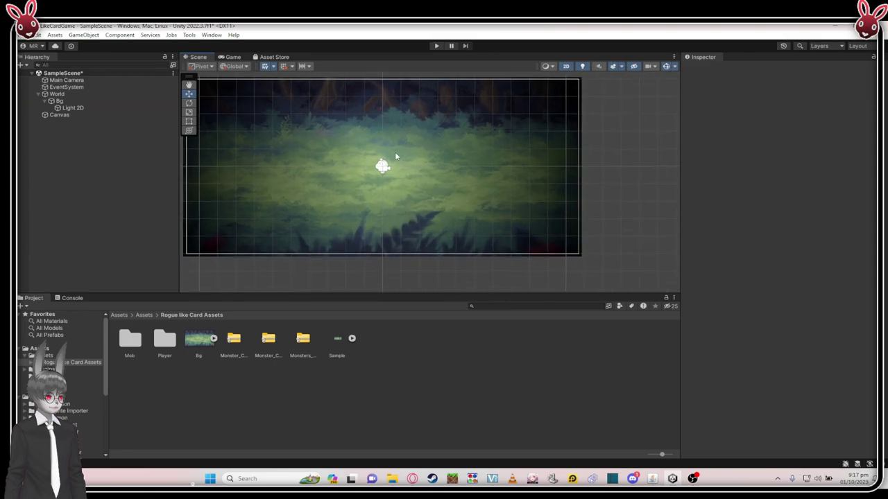
pyautogui.scroll(2, 405, 158)
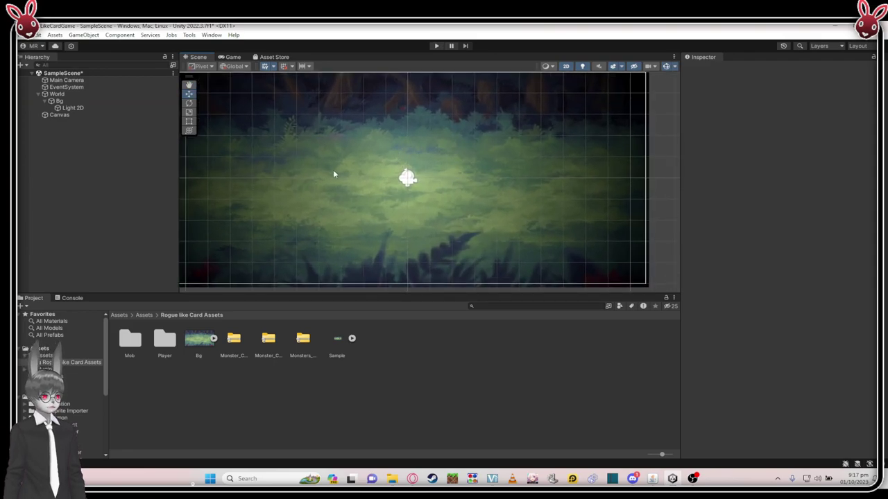
pyautogui.click(99, 114)
pyautogui.click(113, 152)
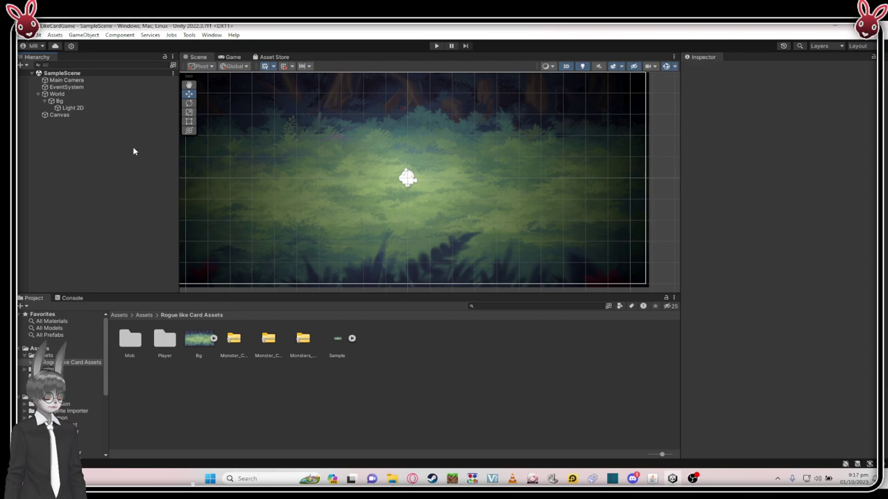
pyautogui.scroll(-3, 416, 179)
pyautogui.scroll(3, 382, 202)
pyautogui.scroll(-2, 340, 174)
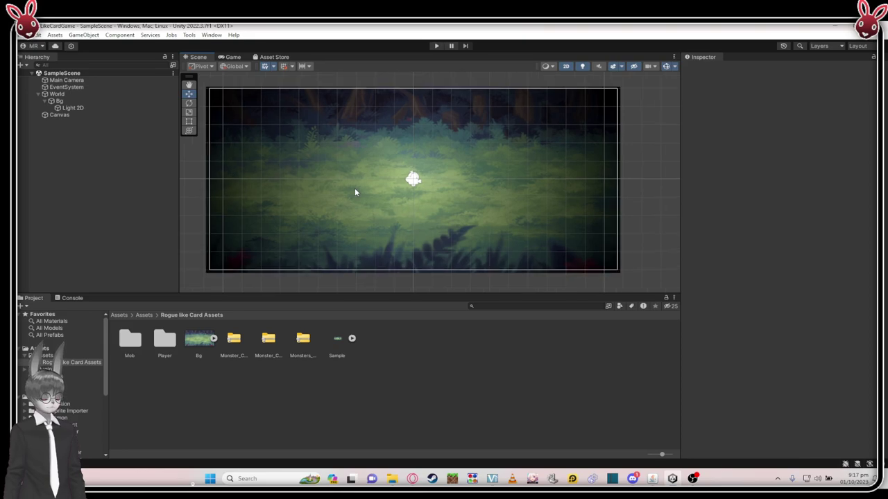
pyautogui.scroll(2, 265, 197)
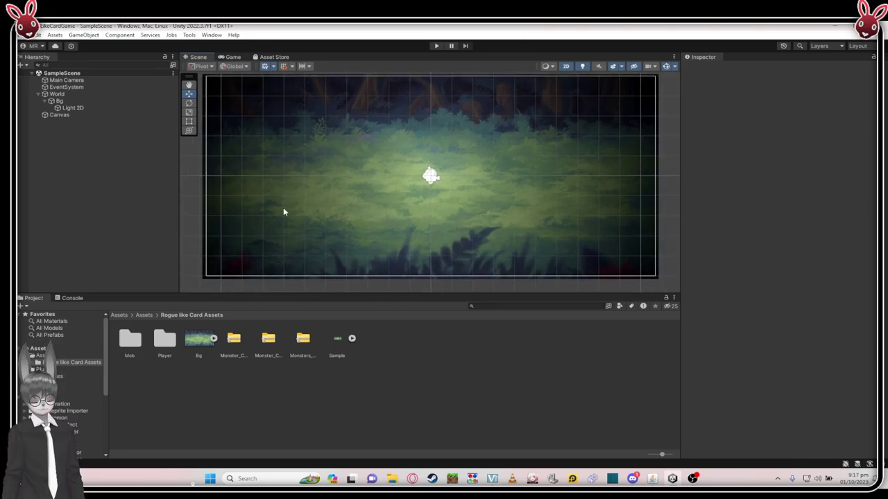
pyautogui.scroll(1, 290, 206)
pyautogui.scroll(-2, 306, 174)
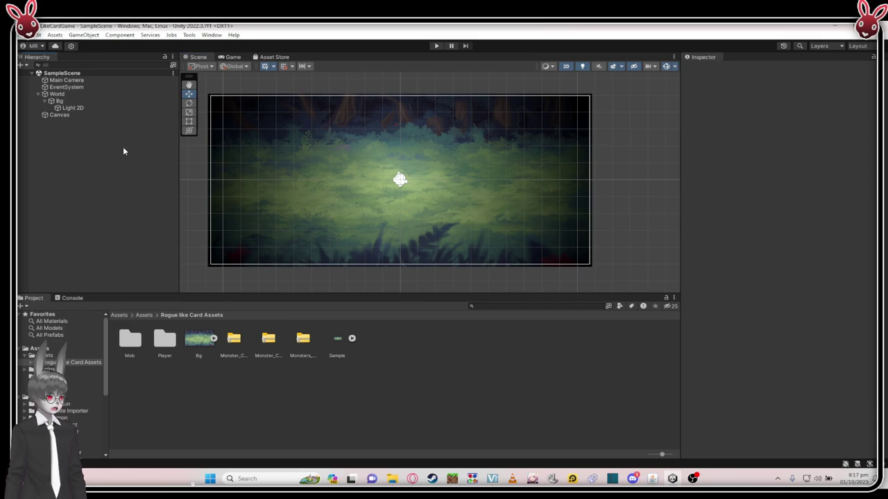
pyautogui.click(97, 101)
pyautogui.click(100, 150)
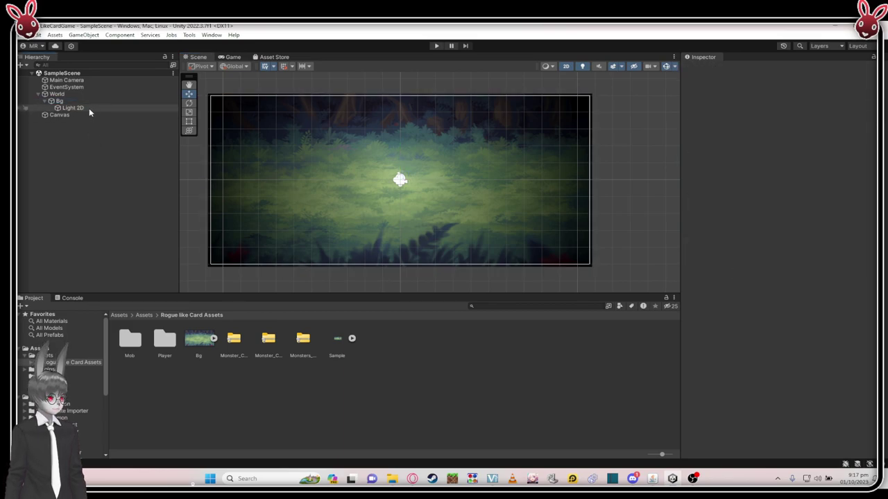
pyautogui.click(45, 101)
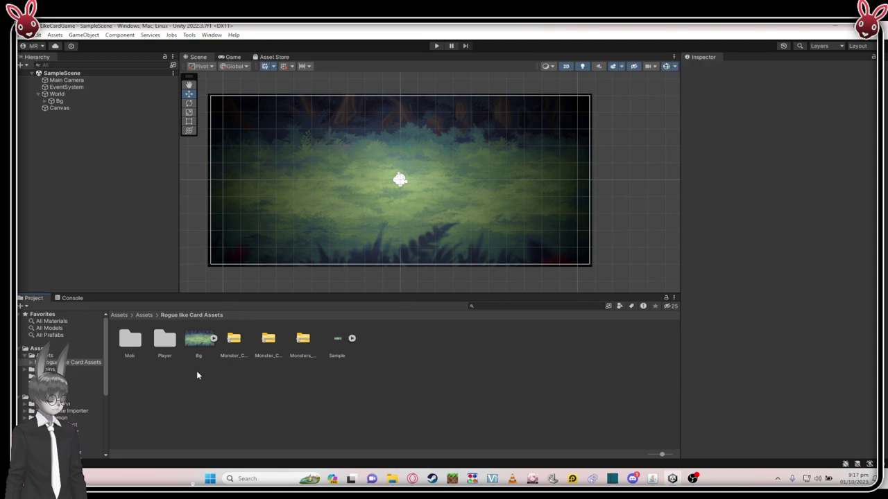
pyautogui.scroll(1, 300, 170)
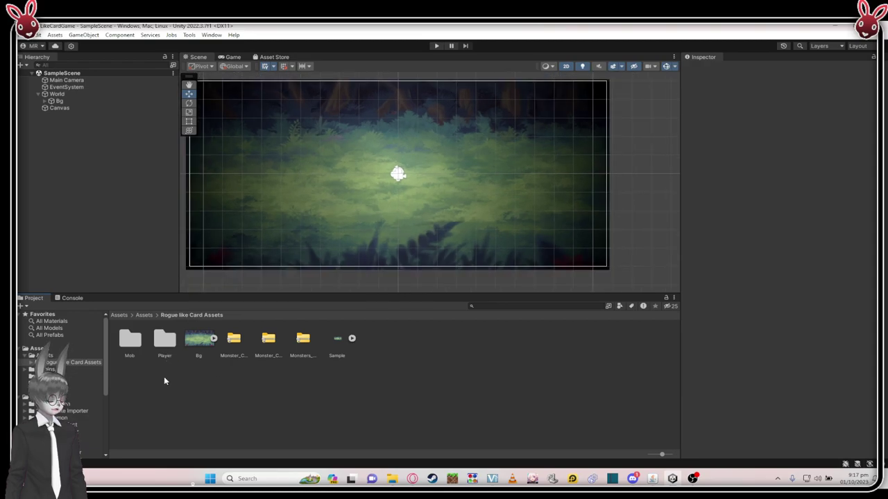
# - Browse to Assets > Rogue like Card Assets > Player and select AnimationSheet_Character
pyautogui.click(119, 316)
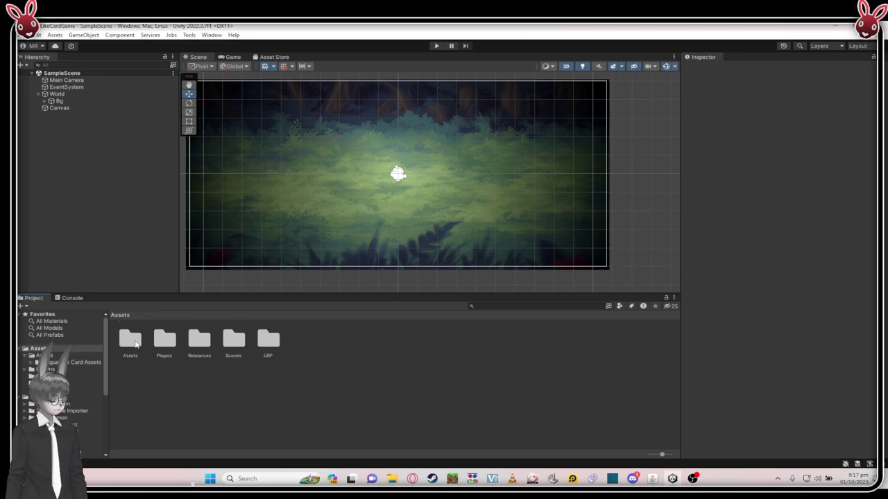
pyautogui.doubleClick(133, 347)
pyautogui.click(130, 340)
pyautogui.doubleClick(129, 340)
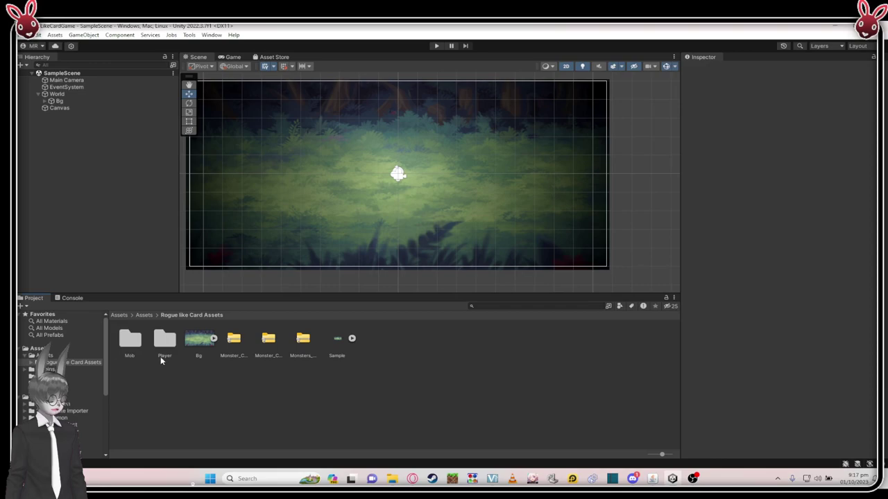
pyautogui.doubleClick(161, 355)
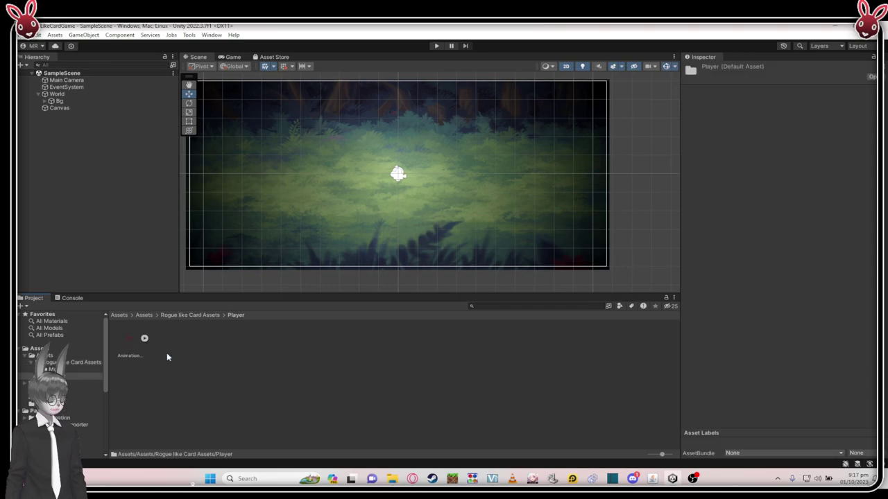
pyautogui.click(132, 347)
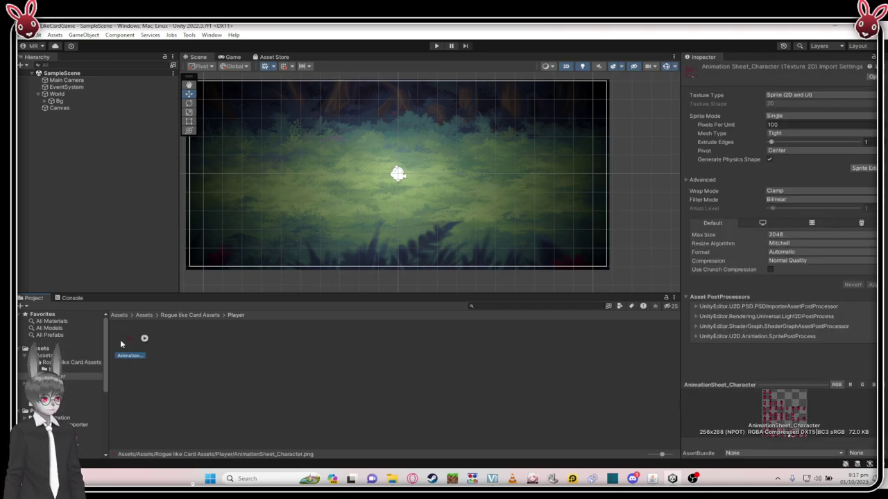
# - Preview AnimationSheet_Character in Photos, then return to its import settings
pyautogui.doubleClick(126, 342)
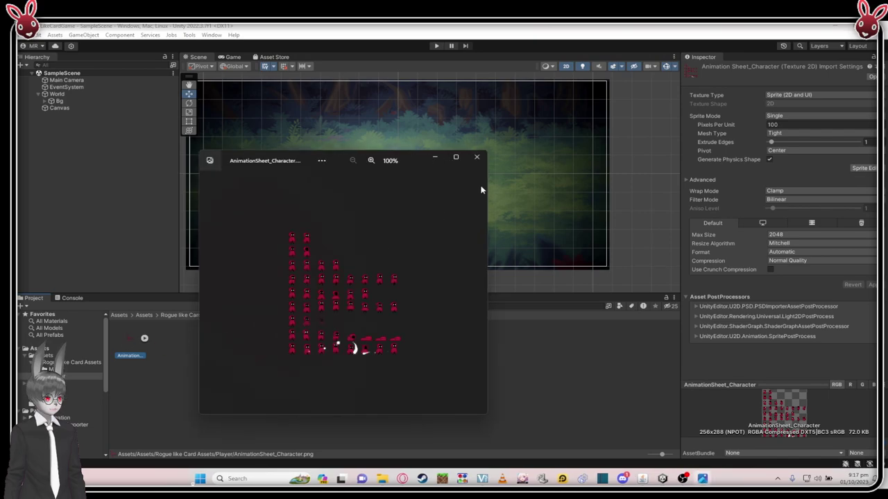
pyautogui.click(456, 155)
pyautogui.scroll(5, 424, 227)
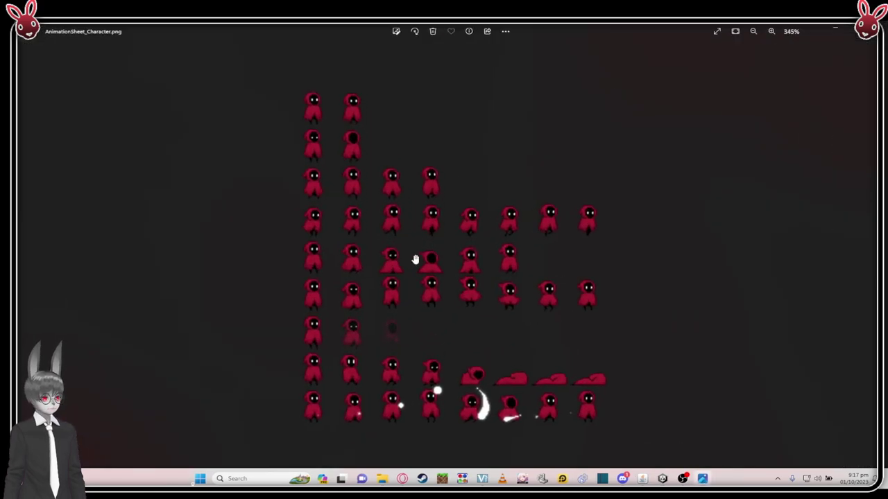
pyautogui.click(867, 31)
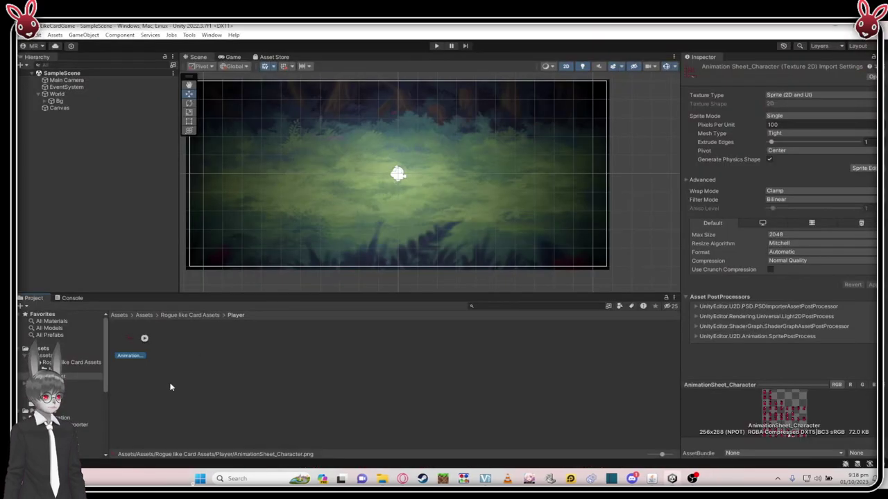
pyautogui.click(132, 347)
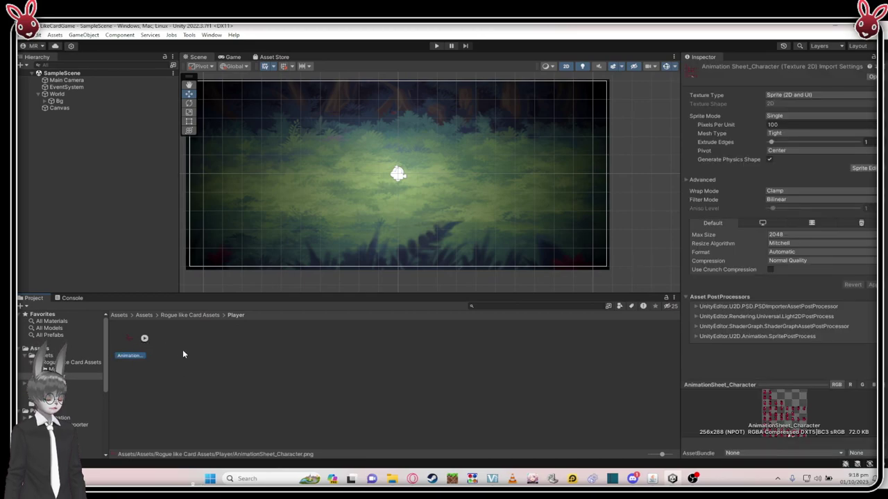
# - Rename the AnimationSheet_Character sprite sheet to Player
pyautogui.click(183, 355)
pyautogui.click(131, 354)
pyautogui.click(123, 340)
pyautogui.click(129, 354)
pyautogui.click(126, 345)
pyautogui.click(144, 342)
pyautogui.press('F2')
pyautogui.write('Pla')
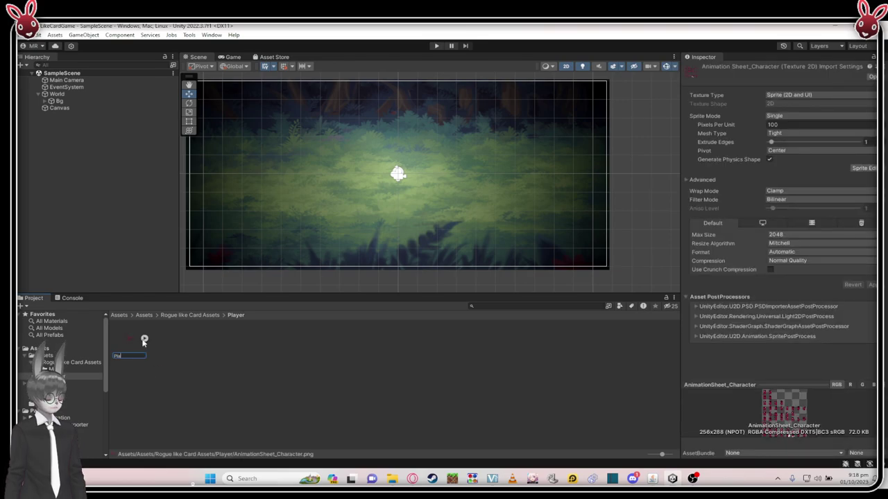
pyautogui.write('yer')
pyautogui.press('Return')
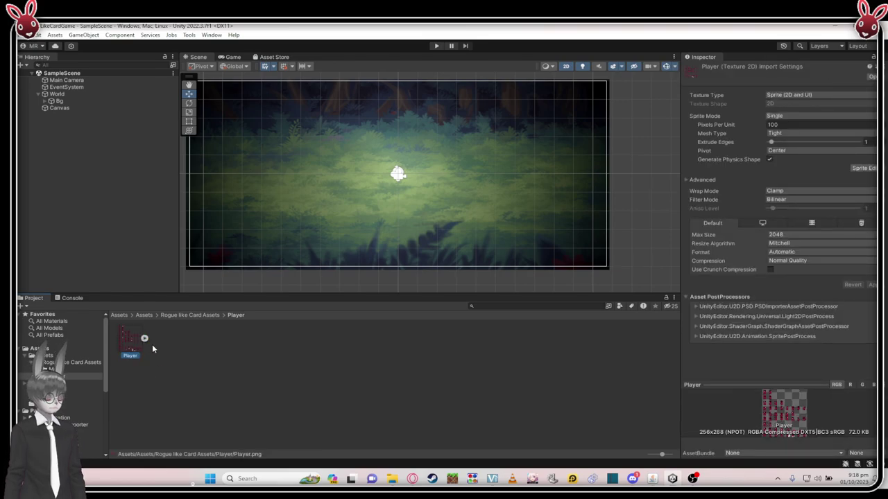
# - Set the Player texture's Sprite Mode to Multiple in the Inspector
pyautogui.click(198, 347)
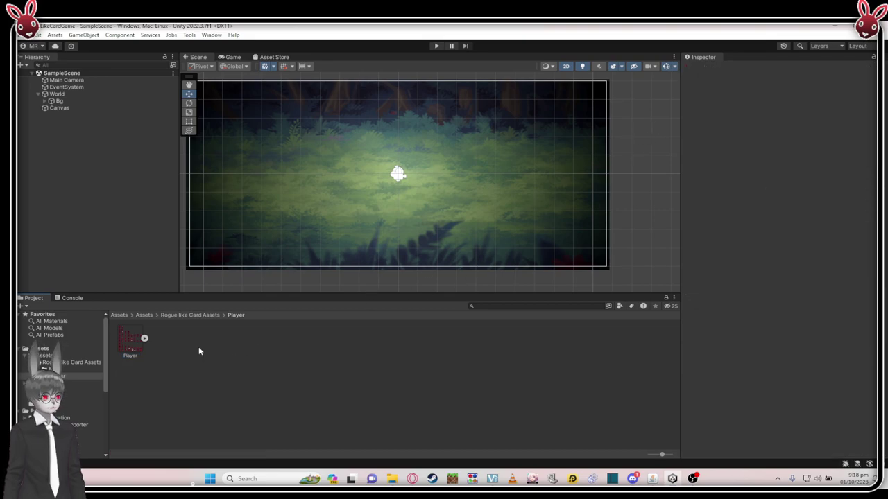
pyautogui.click(126, 343)
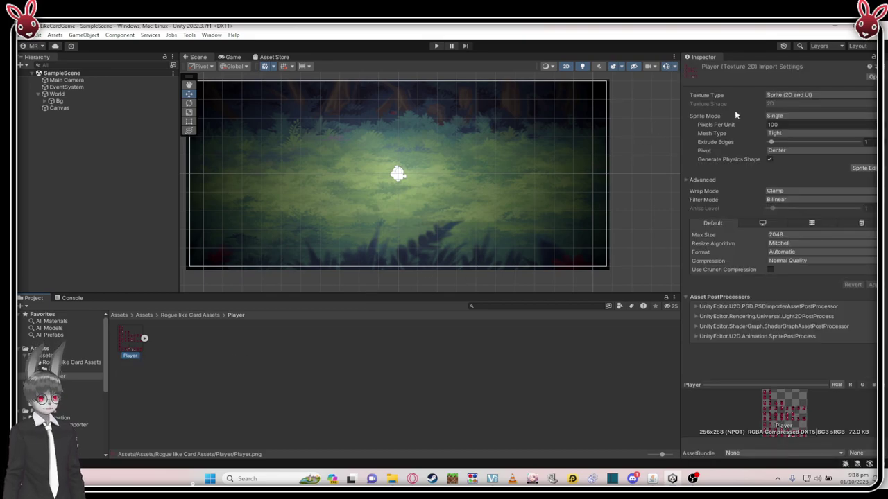
pyautogui.click(784, 116)
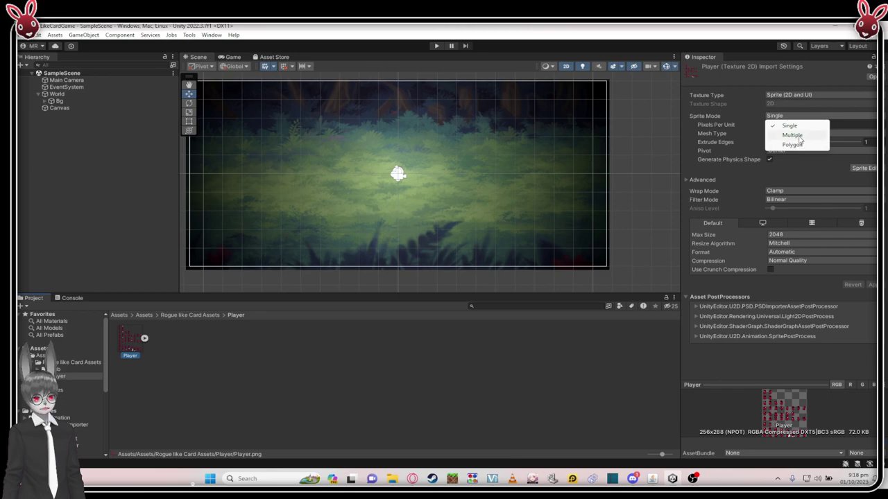
pyautogui.click(790, 135)
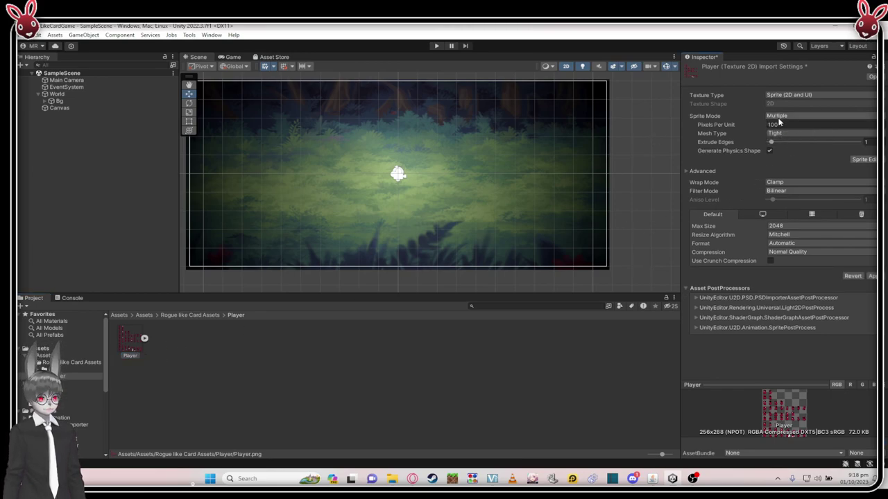
pyautogui.doubleClick(128, 350)
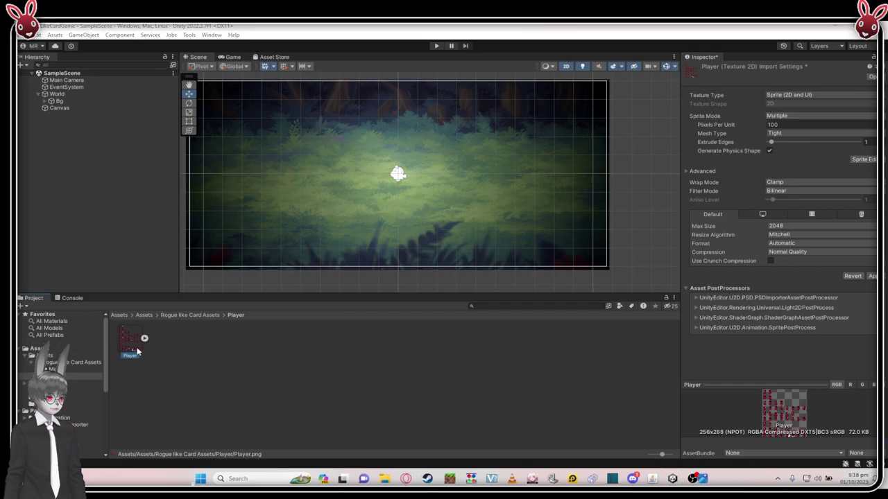
pyautogui.scroll(6, 444, 218)
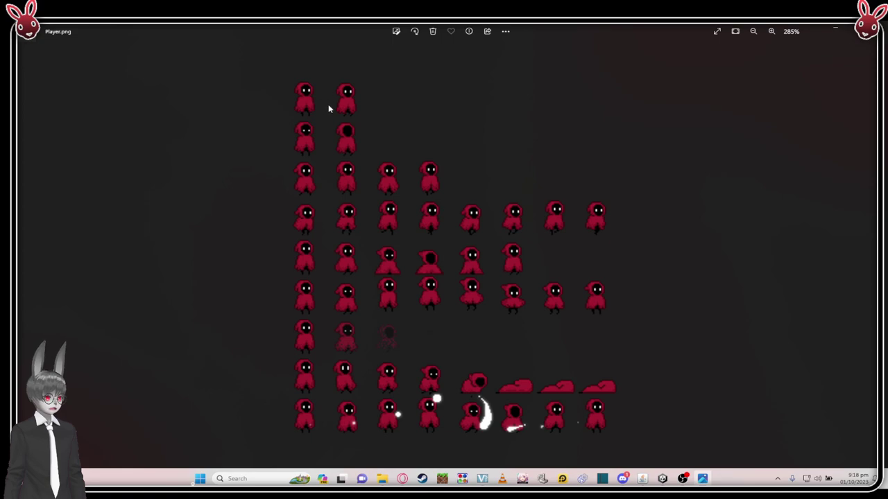
pyautogui.click(860, 28)
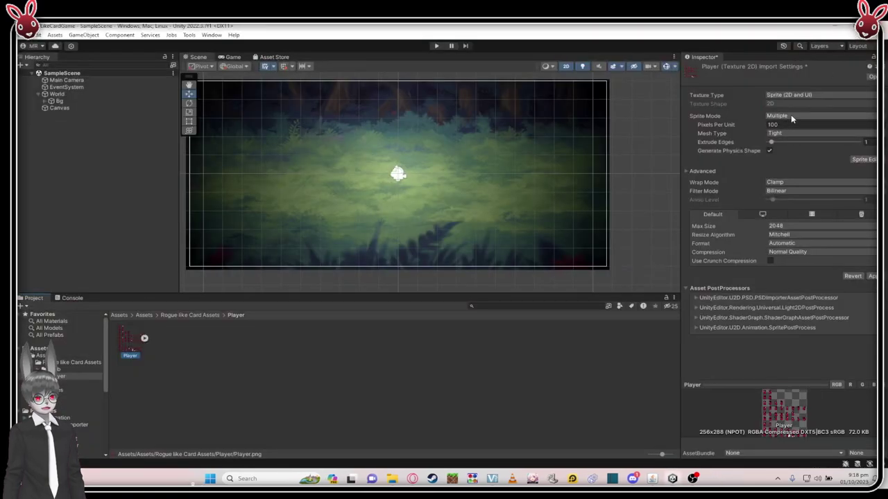
pyautogui.click(791, 115)
pyautogui.click(784, 135)
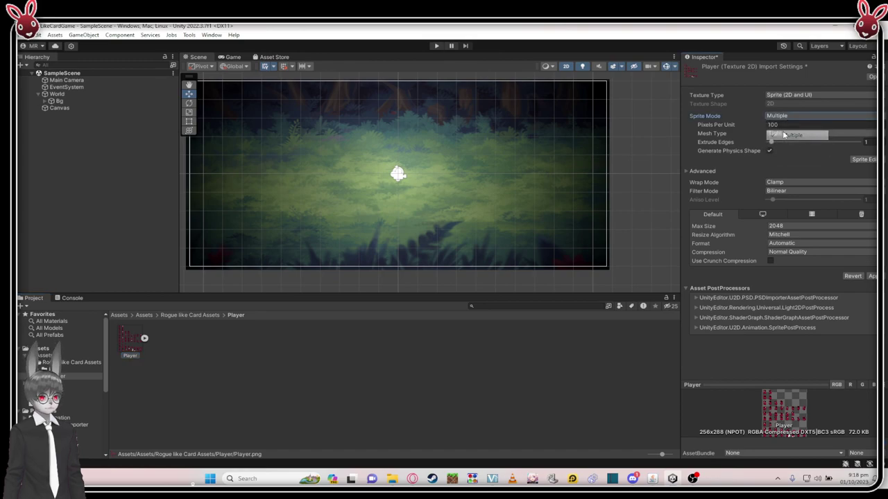
# - Apply the Multiple sprite mode and auto-slice the Player sheet in the Sprite Editor
pyautogui.click(863, 159)
pyautogui.click(466, 268)
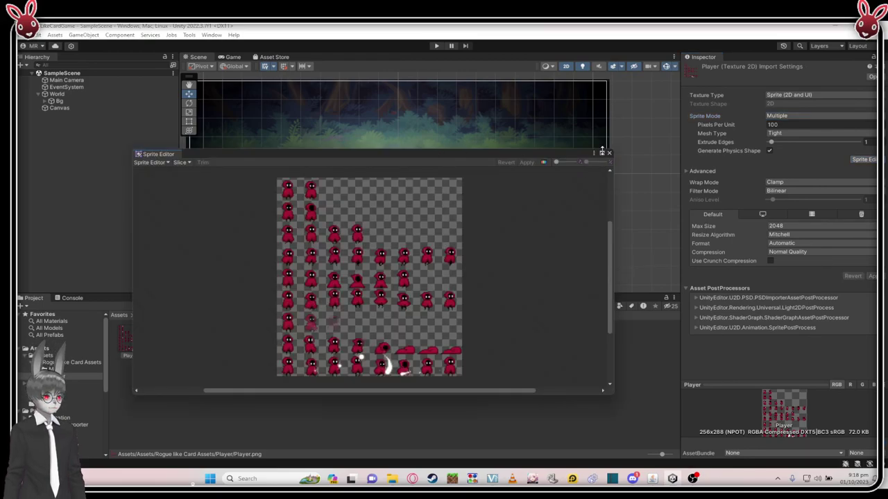
pyautogui.click(180, 163)
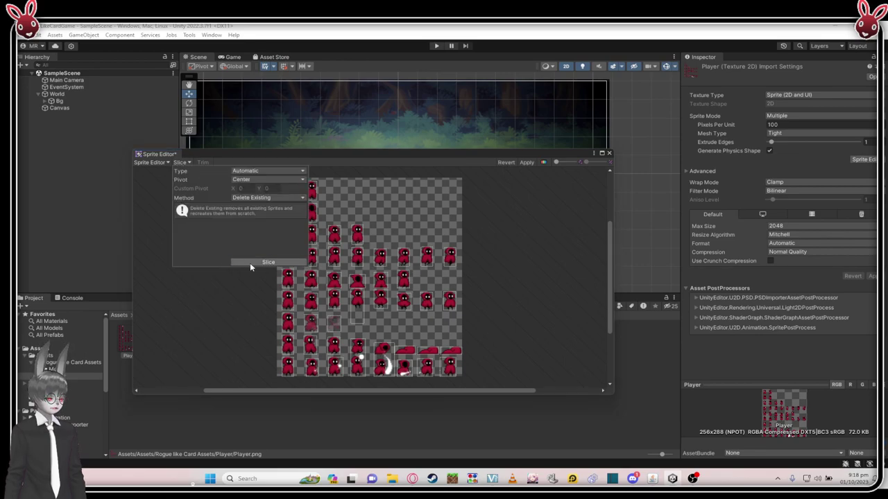
pyautogui.click(250, 263)
pyautogui.scroll(4, 266, 206)
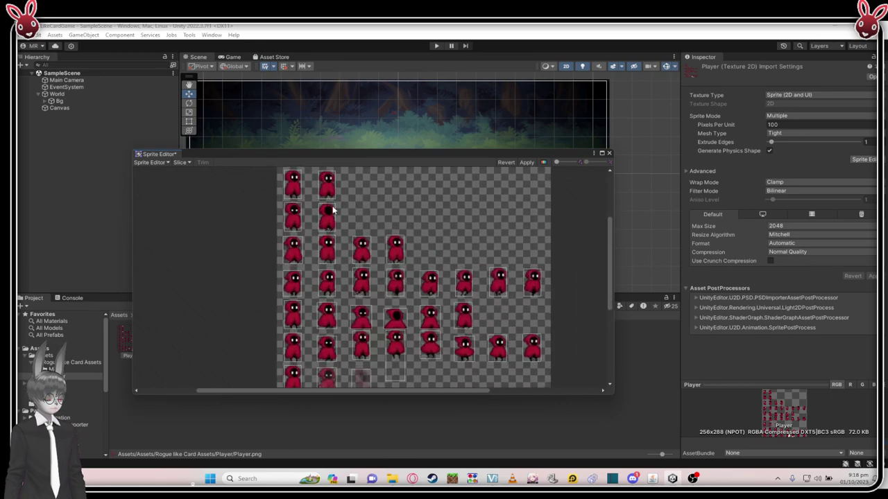
pyautogui.scroll(1, 330, 206)
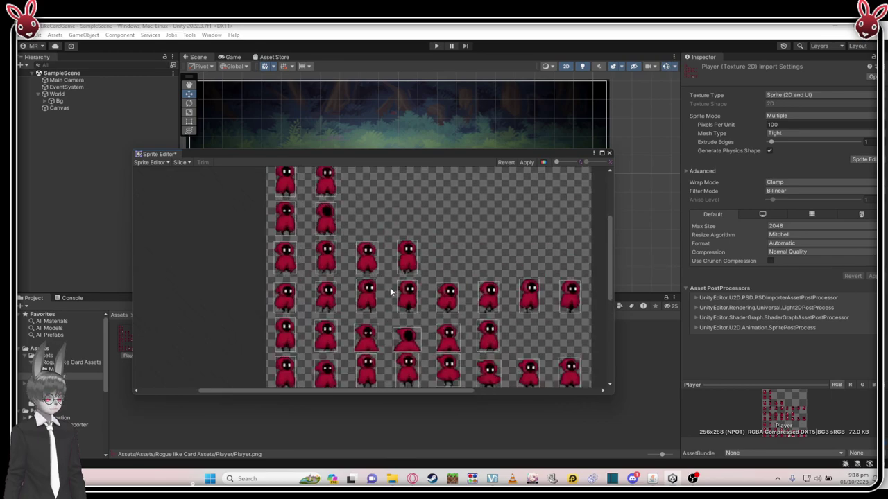
pyautogui.scroll(-1, 387, 292)
pyautogui.scroll(-1, 348, 276)
pyautogui.scroll(2, 389, 291)
pyautogui.scroll(-1, 354, 299)
pyautogui.scroll(3, 354, 300)
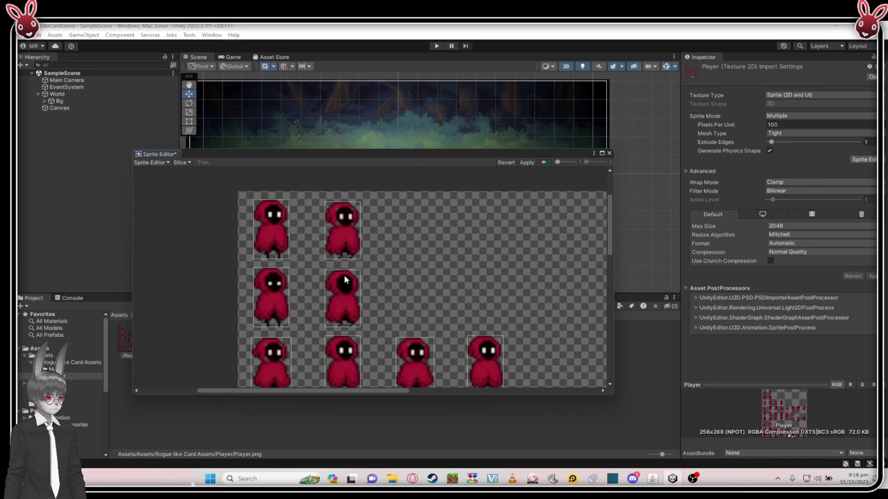
pyautogui.scroll(-2, 344, 279)
# - Set the slice type to Grid By Cell Size for 64×64 cells
pyautogui.click(180, 162)
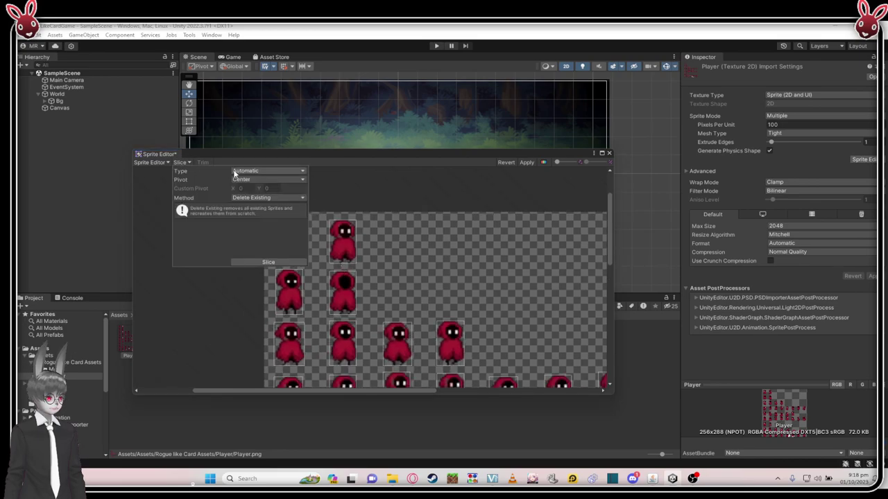
pyautogui.click(236, 172)
pyautogui.click(264, 190)
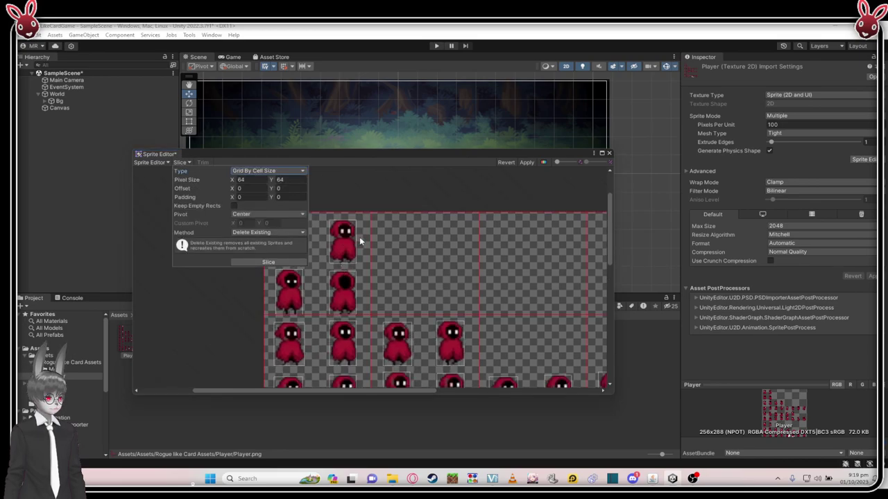
pyautogui.scroll(-2, 358, 240)
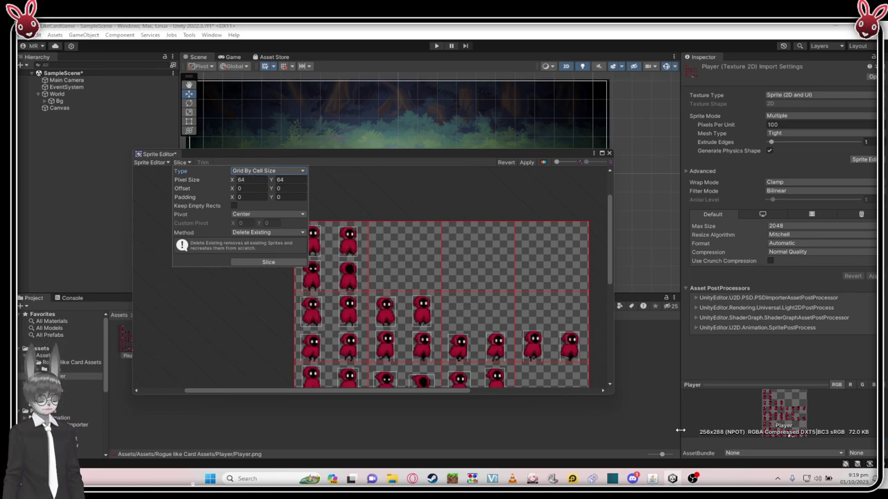
pyautogui.moveTo(412, 478)
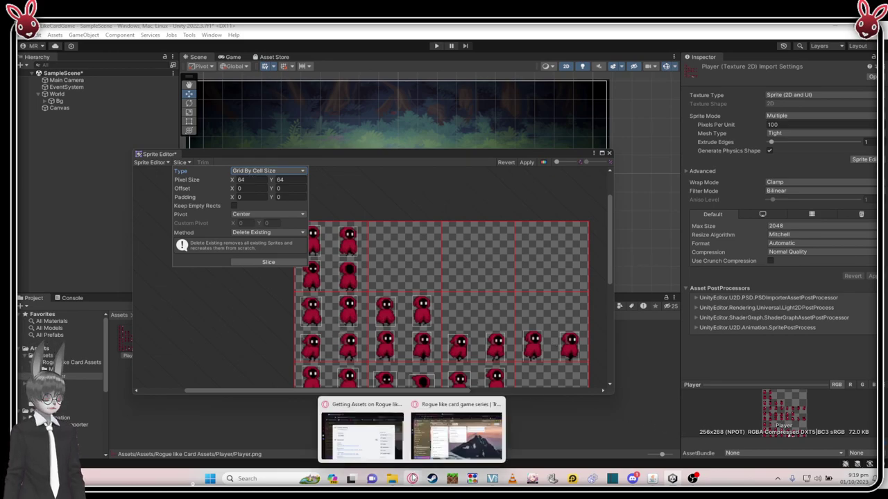
pyautogui.moveTo(375, 442)
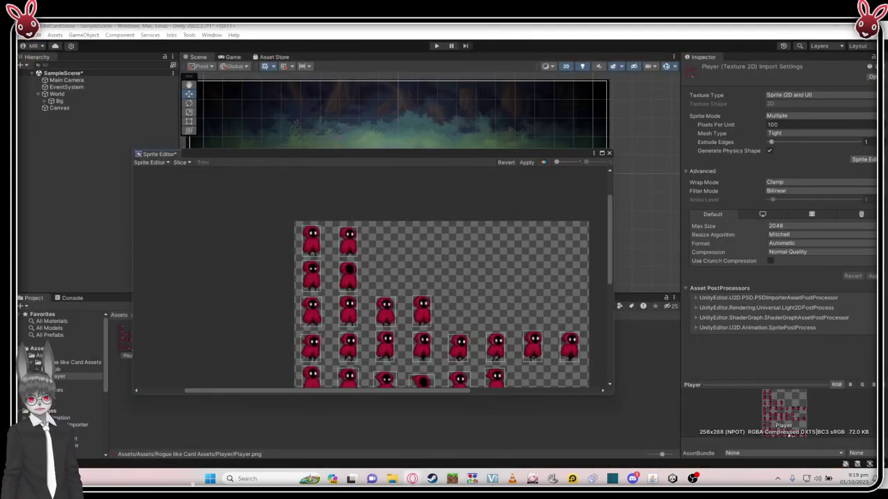
# - Open Google's calculator in the browser by searching 'calc' from the Google homepage
pyautogui.click(413, 478)
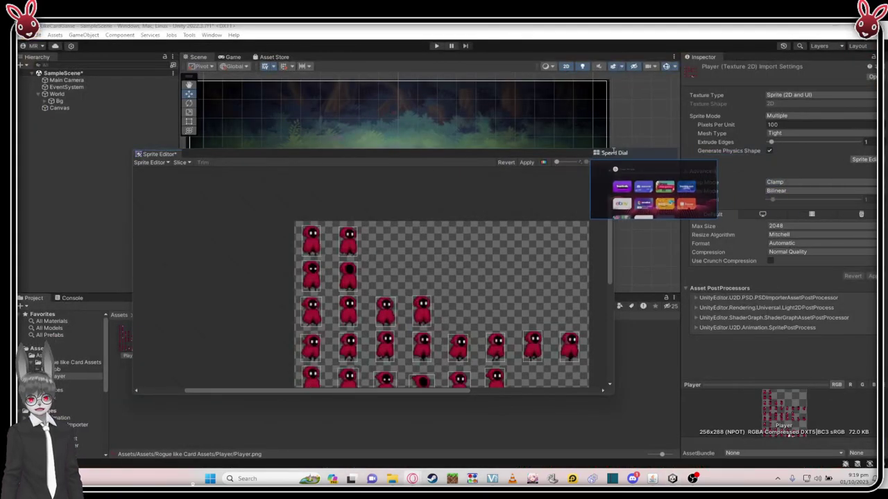
pyautogui.doubleClick(564, 28)
pyautogui.hotkey('ctrl', 'v')
pyautogui.press('Return')
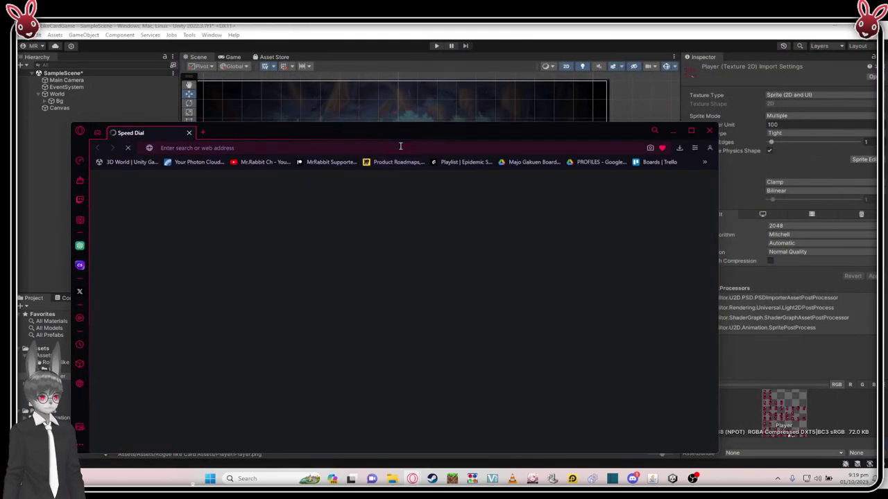
pyautogui.click(406, 146)
pyautogui.write('www')
pyautogui.hotkey('ctrl', 'a')
pyautogui.write('www.go')
pyautogui.press('Return')
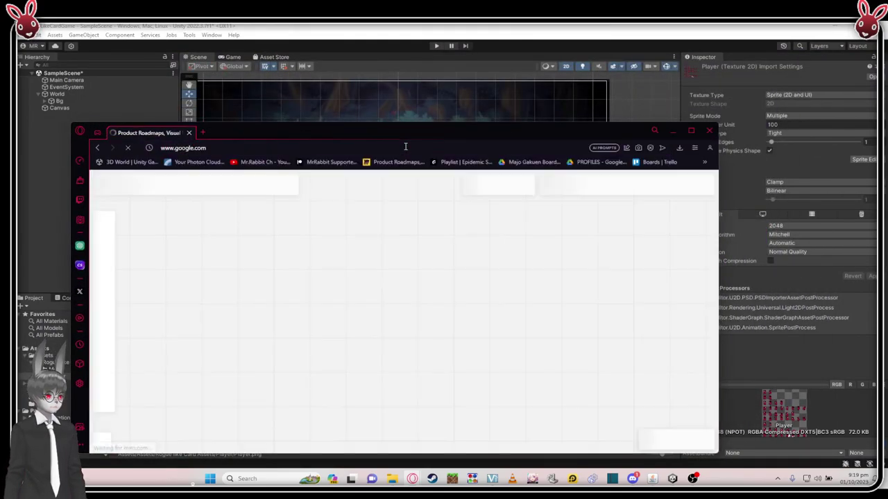
pyautogui.write('calc')
pyautogui.press('Down')
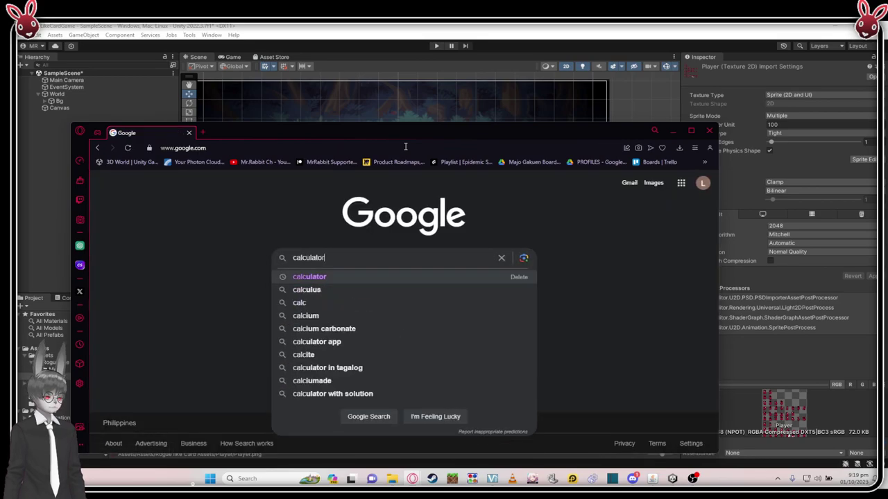
pyautogui.press('Return')
pyautogui.moveTo(401, 140); pyautogui.dragTo(367, 77)
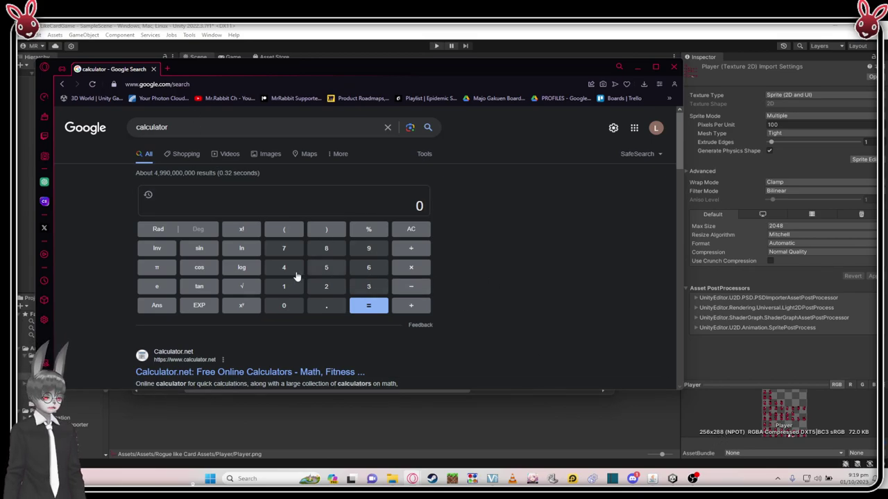
# - Calculate 256 ÷ 8 = 32 for the sheet's cell width, then return to Unity's Sprite Editor
pyautogui.click(319, 290)
pyautogui.click(341, 271)
pyautogui.click(369, 268)
pyautogui.click(448, 57)
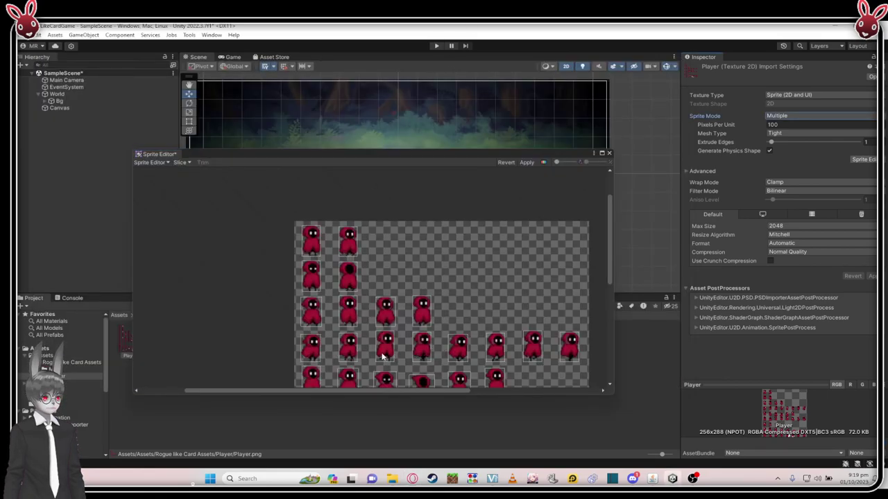
pyautogui.hotkey('alt', 'Tab')
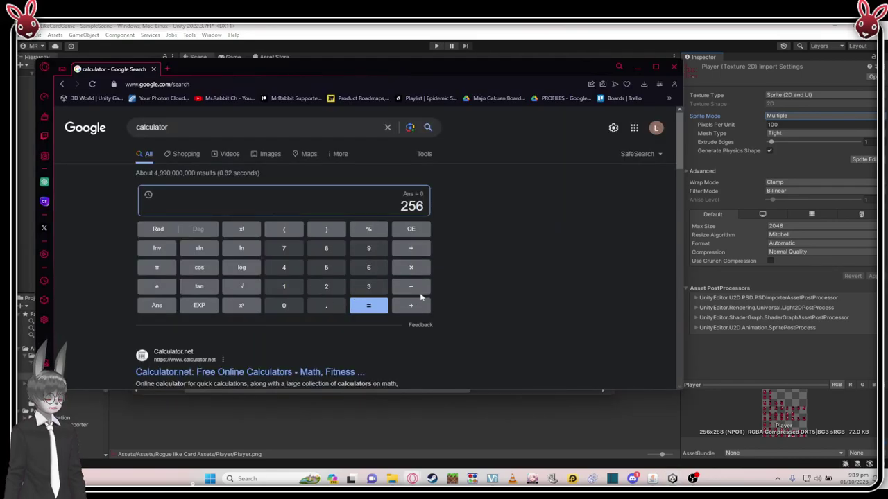
pyautogui.click(423, 252)
pyautogui.click(331, 253)
pyautogui.click(369, 306)
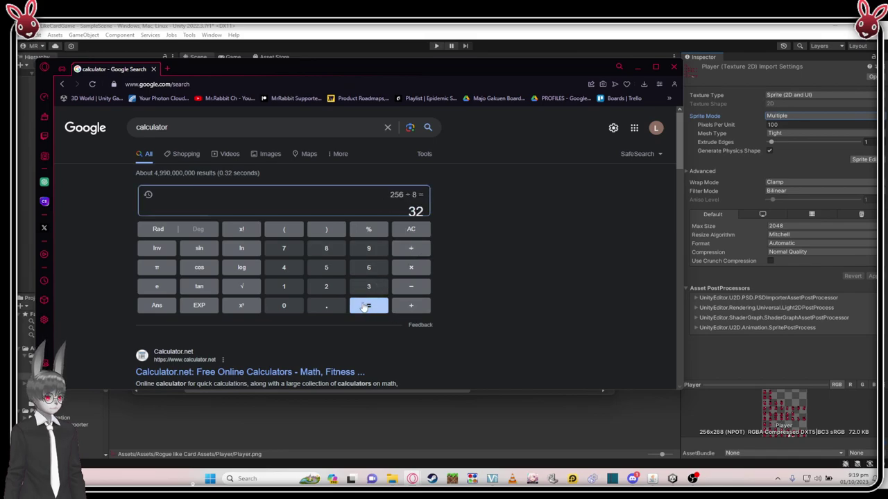
pyautogui.click(438, 26)
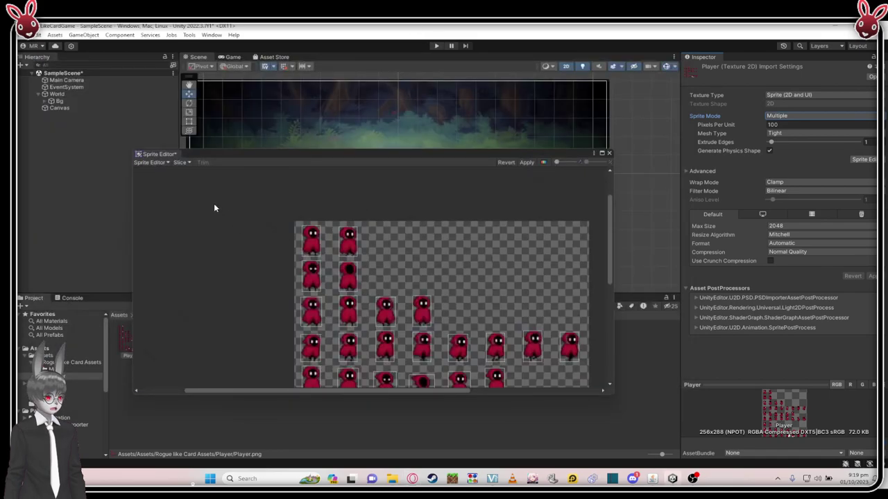
# - Set the grid slicing Pixel Size X to 32 and recheck the slice settings
pyautogui.click(180, 163)
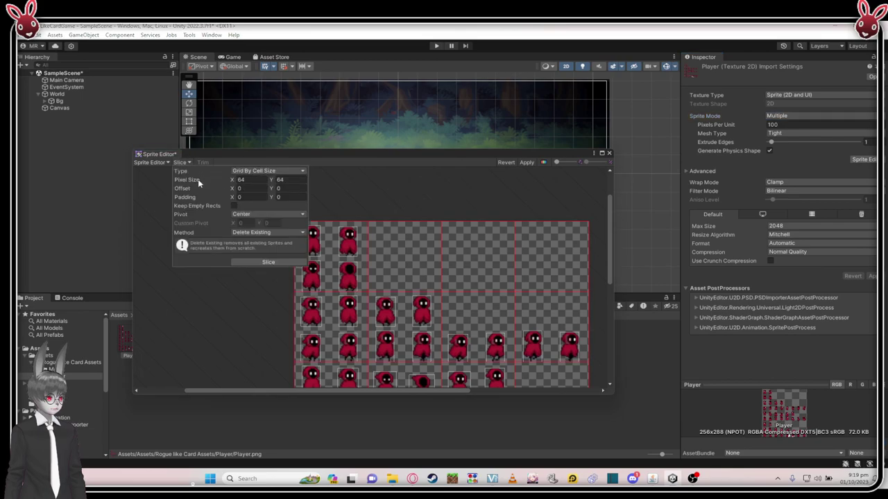
pyautogui.click(198, 180)
pyautogui.write('32')
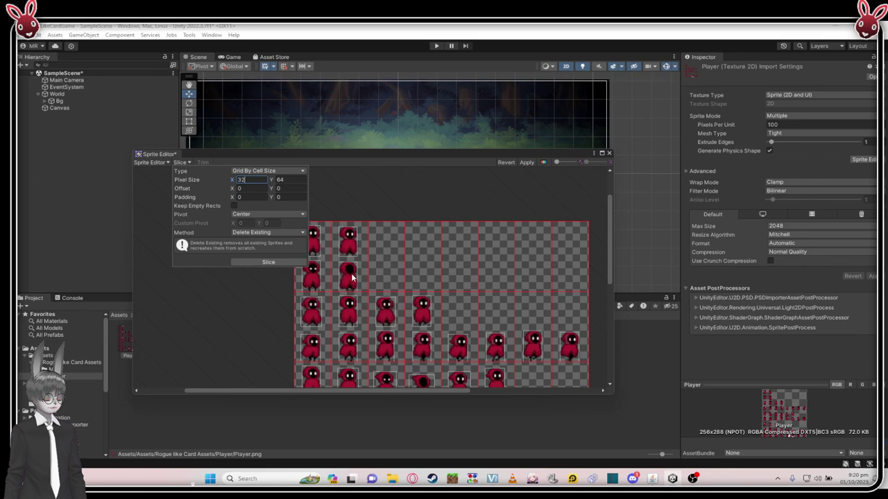
pyautogui.click(369, 198)
pyautogui.scroll(-2, 380, 252)
pyautogui.scroll(2, 416, 298)
pyautogui.scroll(-3, 393, 326)
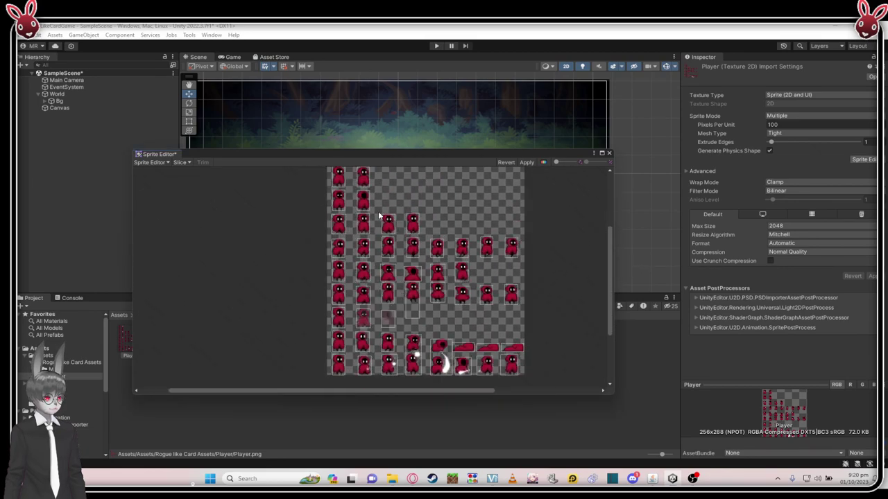
pyautogui.scroll(-1, 342, 188)
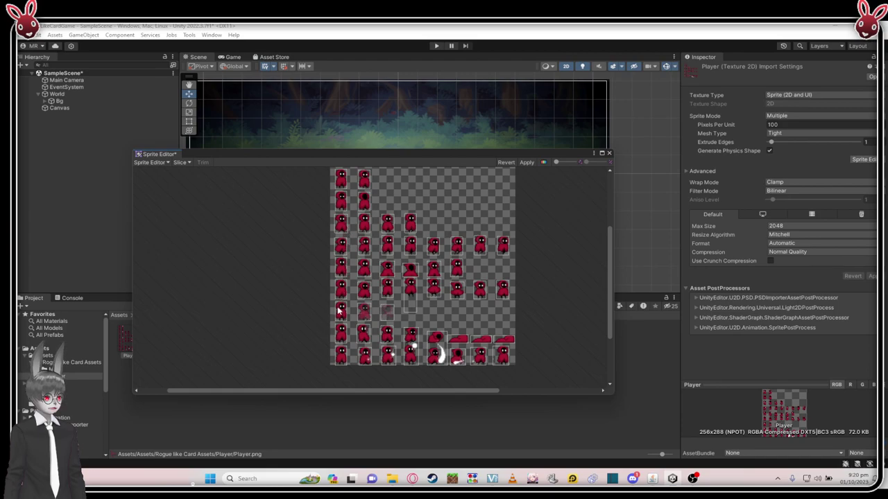
pyautogui.click(181, 163)
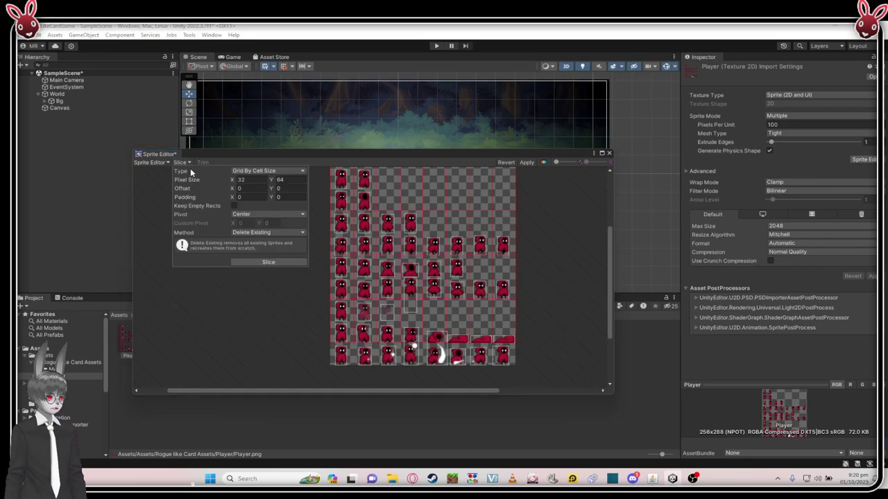
pyautogui.click(406, 195)
pyautogui.hotkey('alt', 'Tab')
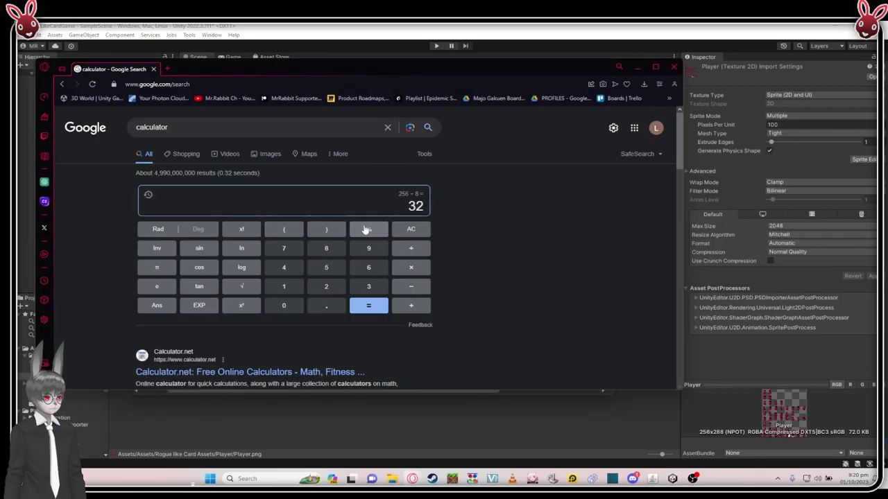
# - Clear the calculator and compute 288 ÷ 9 = 32 for the row height
pyautogui.click(411, 230)
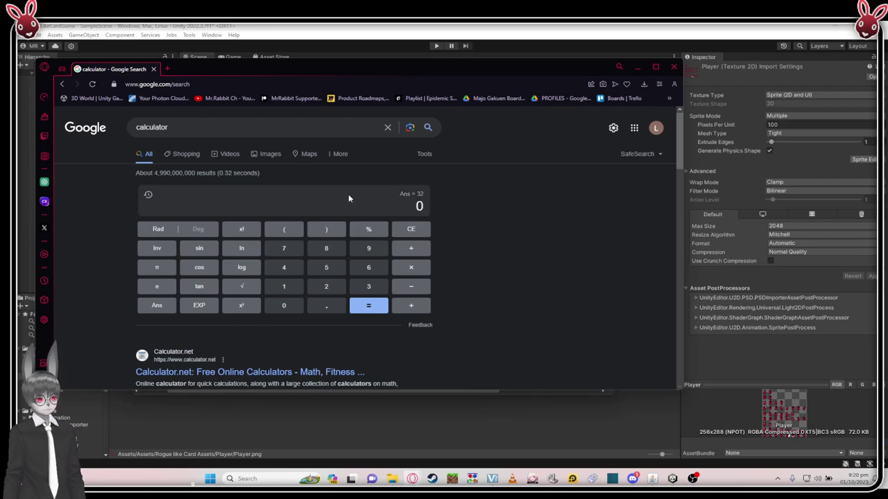
pyautogui.write('288')
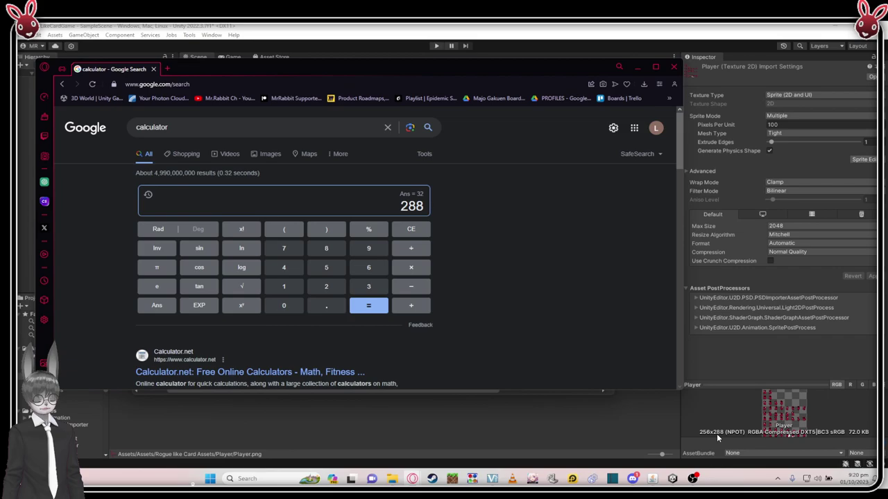
pyautogui.click(410, 251)
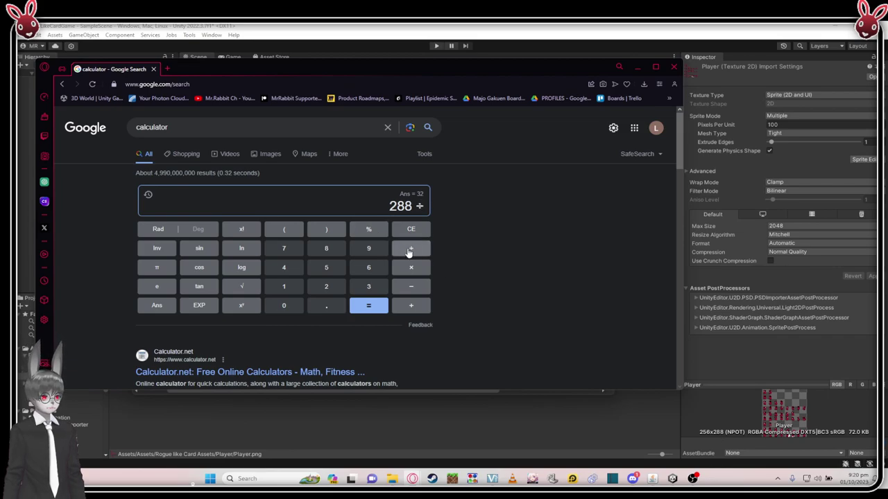
pyautogui.click(369, 251)
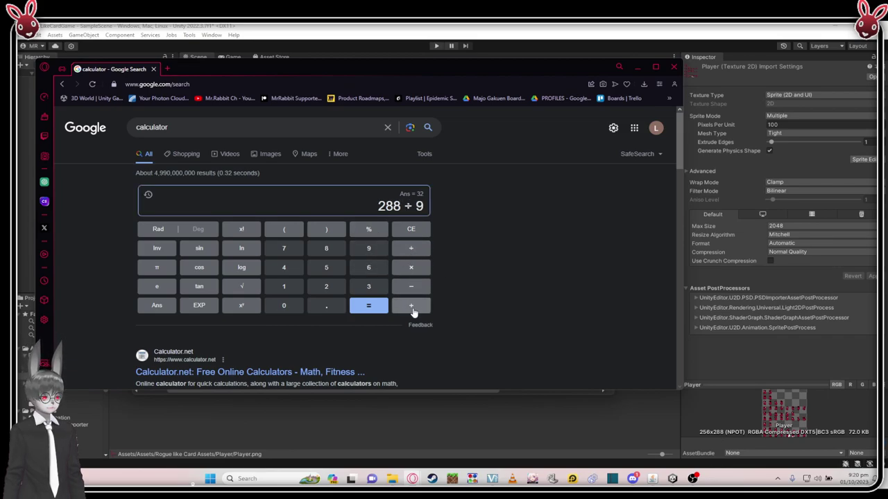
pyautogui.click(368, 305)
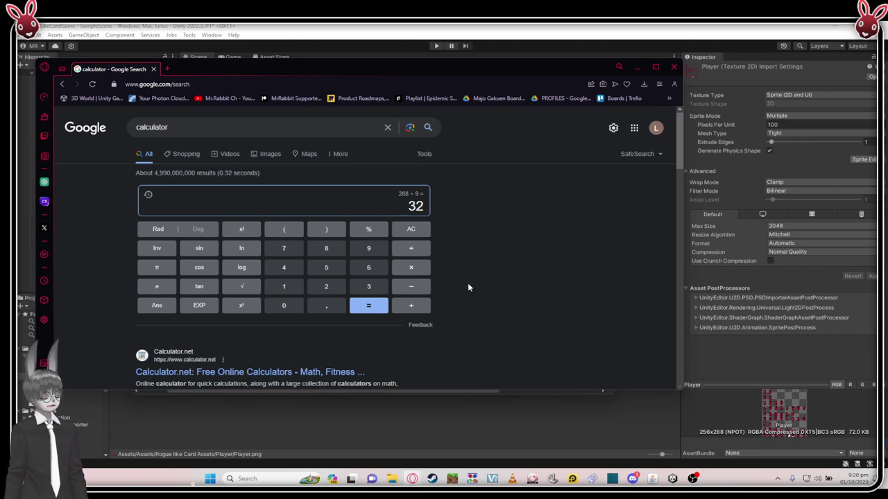
# - Set Pixel Size Y to 32 and slice the Player sheet into 32 × 32 cells
pyautogui.click(471, 30)
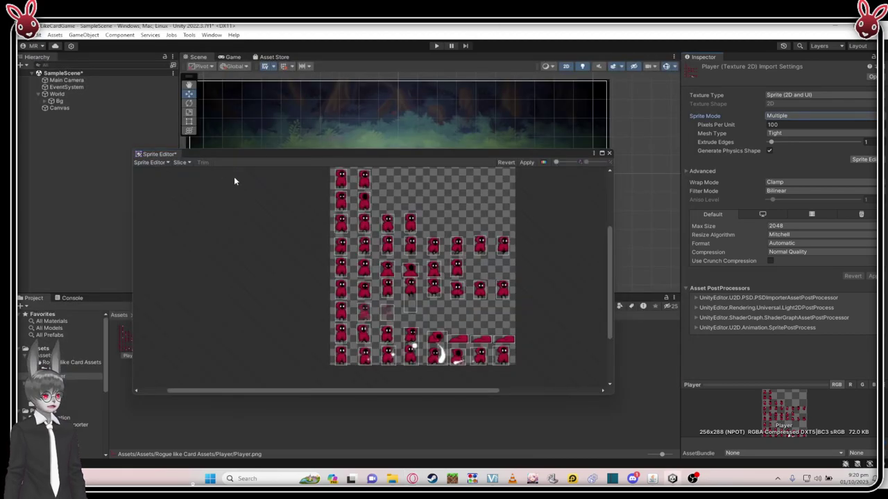
pyautogui.click(179, 162)
pyautogui.click(281, 180)
pyautogui.write('32')
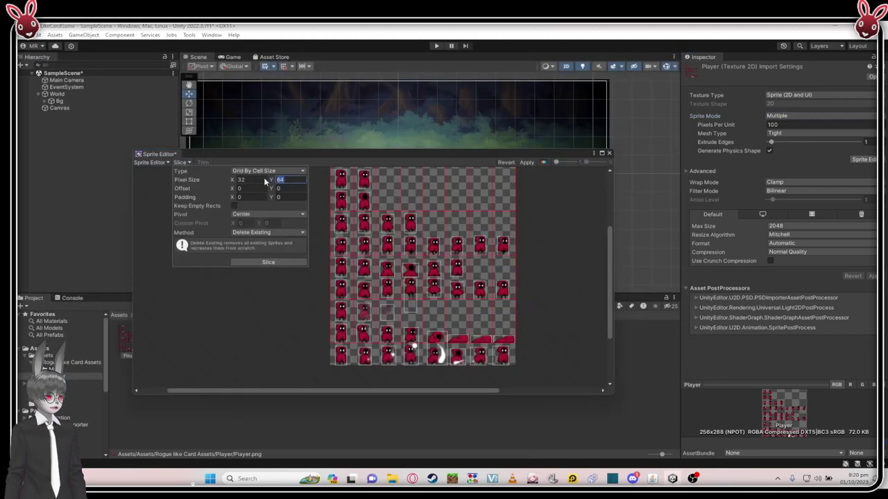
pyautogui.click(270, 263)
# - Review the new slices, apply them, and close the Sprite Editor
pyautogui.scroll(1, 404, 309)
pyautogui.scroll(5, 406, 306)
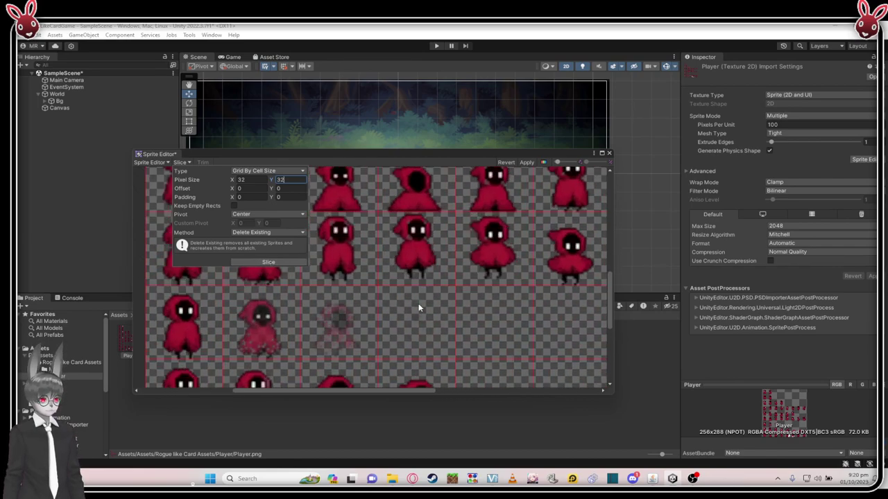
pyautogui.scroll(-6, 341, 296)
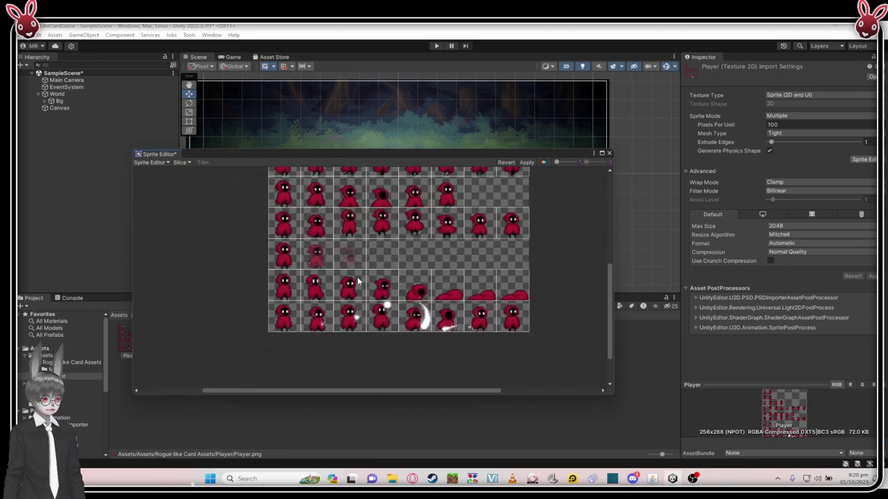
pyautogui.scroll(4, 358, 278)
pyautogui.scroll(4, 338, 292)
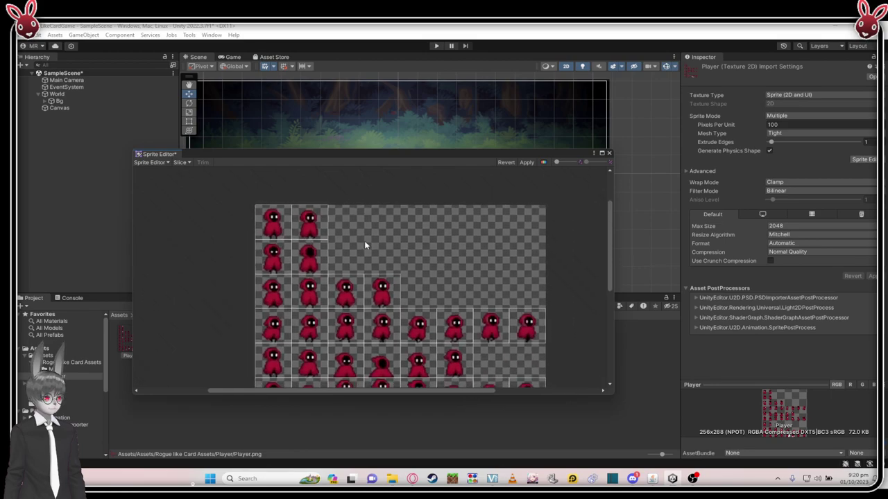
pyautogui.scroll(-1, 364, 245)
pyautogui.scroll(1, 390, 237)
pyautogui.scroll(-2, 402, 244)
pyautogui.click(526, 167)
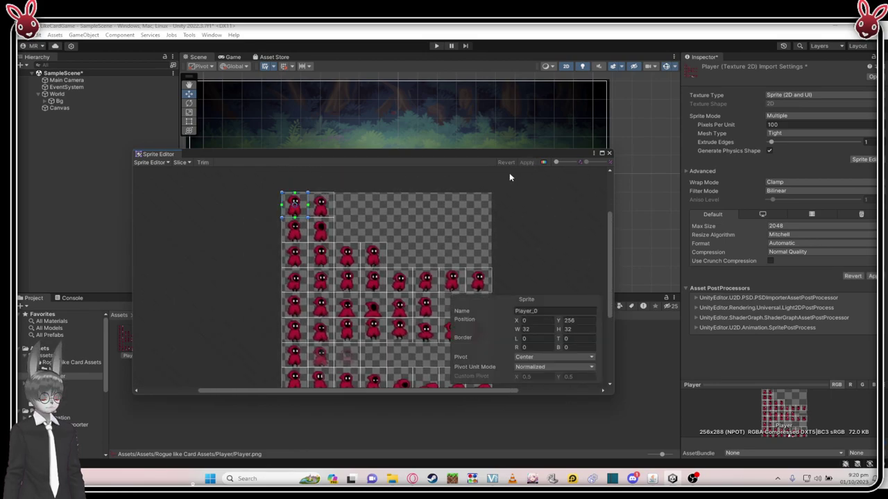
pyautogui.scroll(1, 358, 225)
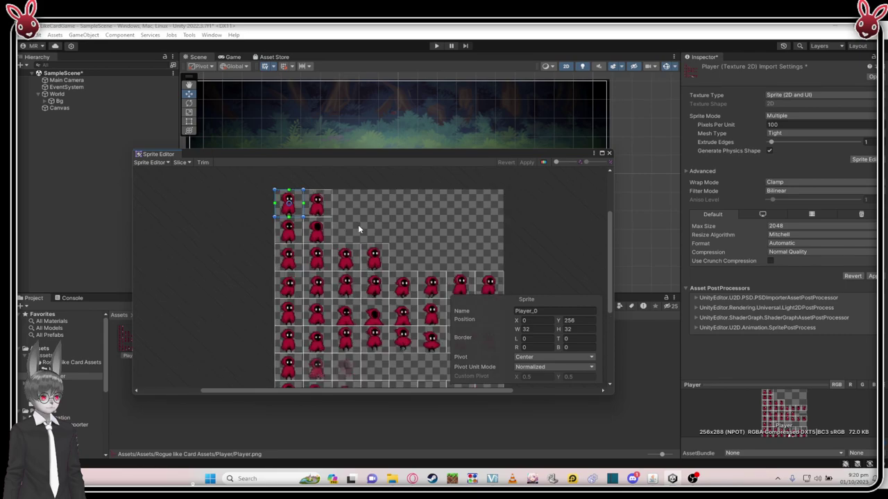
pyautogui.click(609, 153)
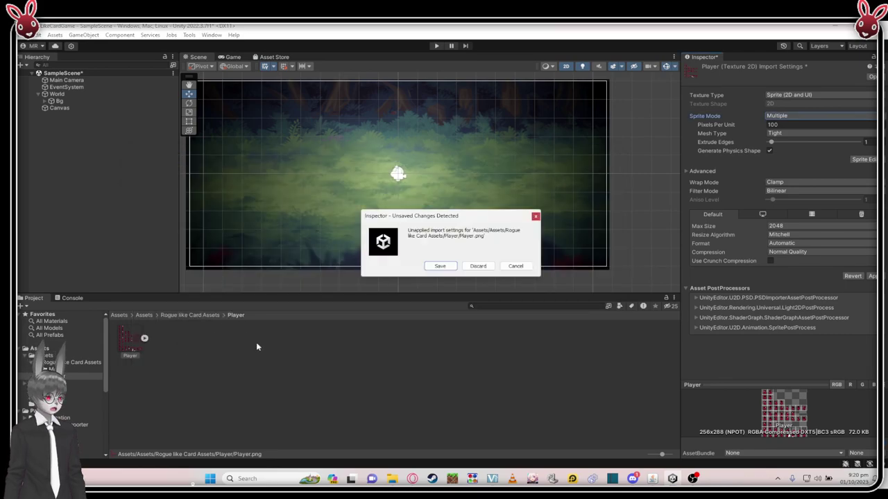
# - Save the import settings and expand the Player sheet to inspect sprites Player_0 through Player_3
pyautogui.click(440, 267)
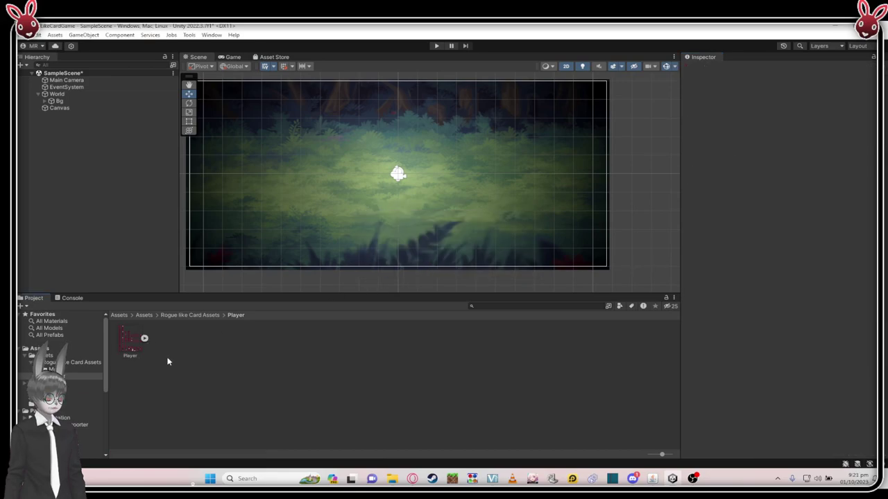
pyautogui.click(144, 339)
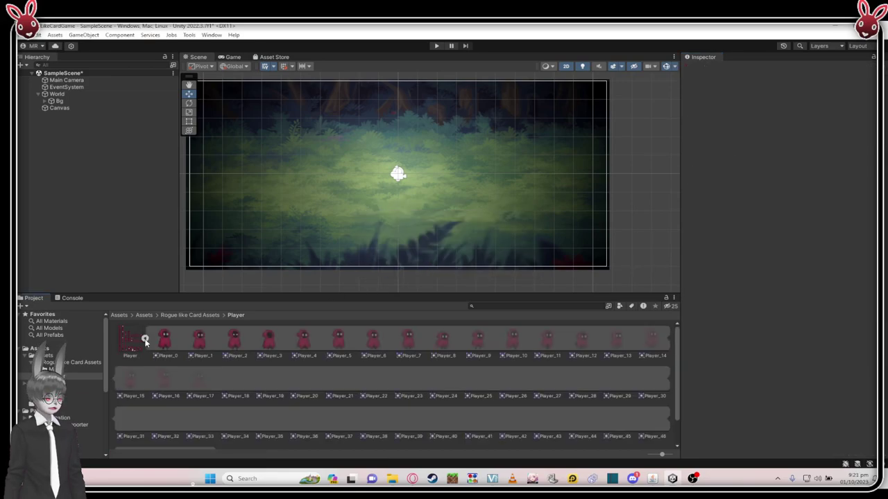
pyautogui.click(166, 347)
pyautogui.scroll(-1, 187, 368)
pyautogui.scroll(1, 187, 367)
pyautogui.click(199, 351)
pyautogui.click(165, 346)
pyautogui.click(200, 348)
pyautogui.click(236, 348)
pyautogui.click(270, 349)
pyautogui.click(167, 348)
# - Recheck sprites Player_0, Player_1, Player_2 and Player_4, then collapse the Player sheet
pyautogui.click(339, 149)
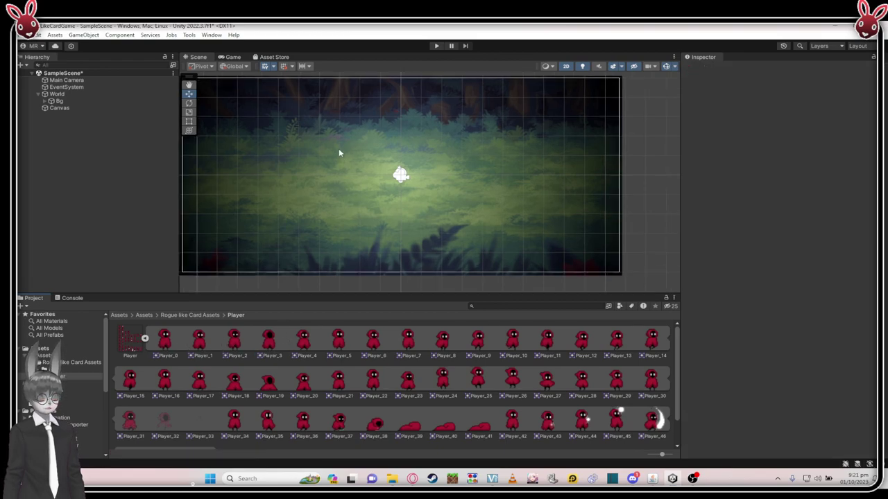
pyautogui.moveTo(339, 150); pyautogui.dragTo(347, 161, button='middle')
pyautogui.click(145, 339)
pyautogui.click(145, 338)
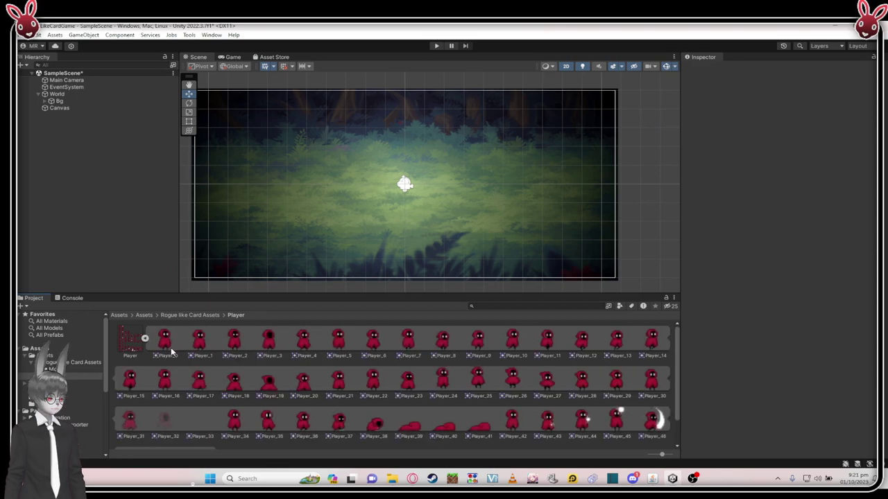
pyautogui.click(170, 348)
pyautogui.click(200, 351)
pyautogui.click(236, 351)
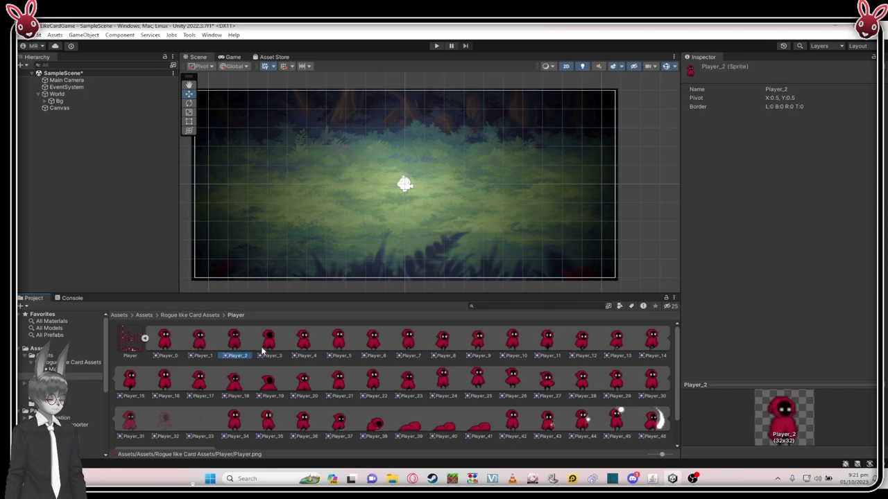
pyautogui.click(303, 353)
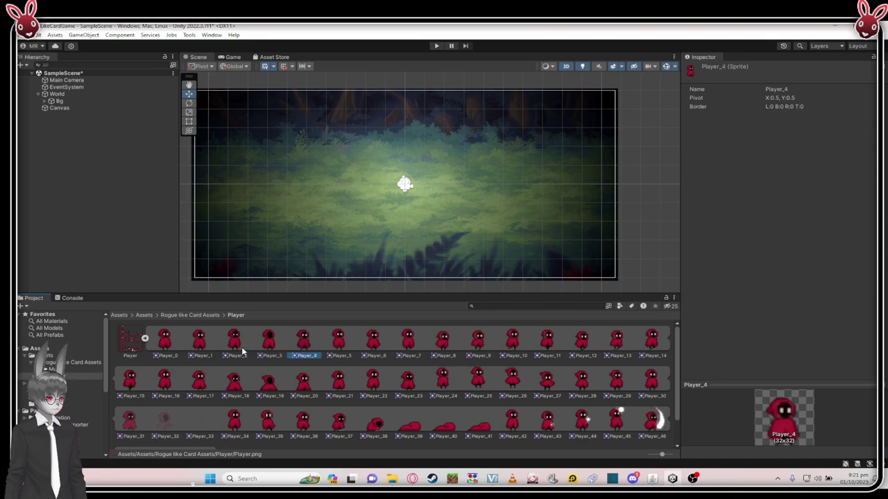
pyautogui.click(145, 339)
pyautogui.doubleClick(132, 344)
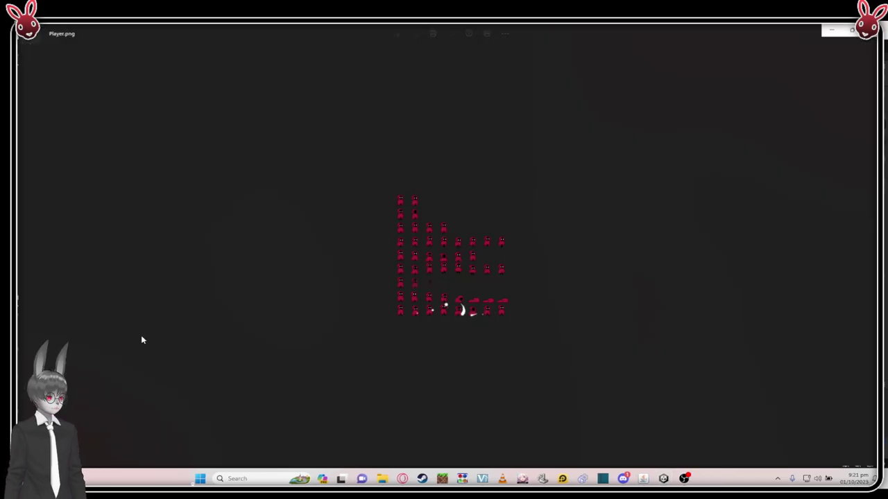
pyautogui.scroll(3, 388, 201)
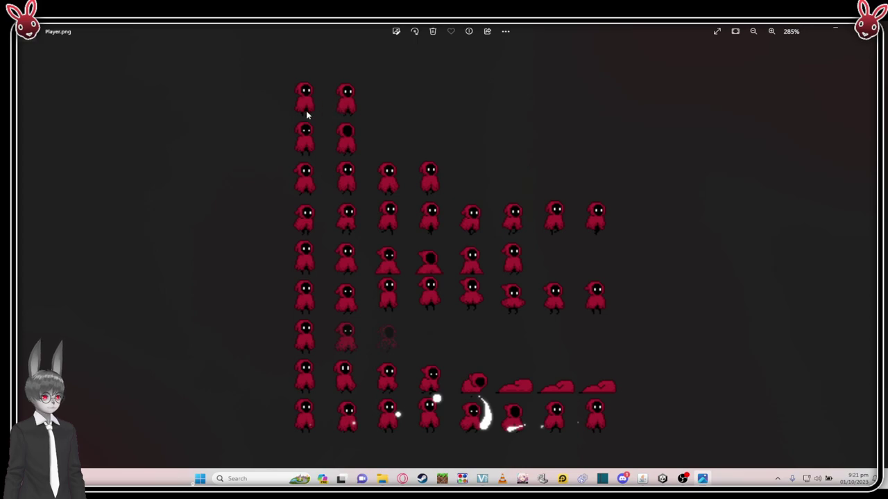
pyautogui.click(852, 29)
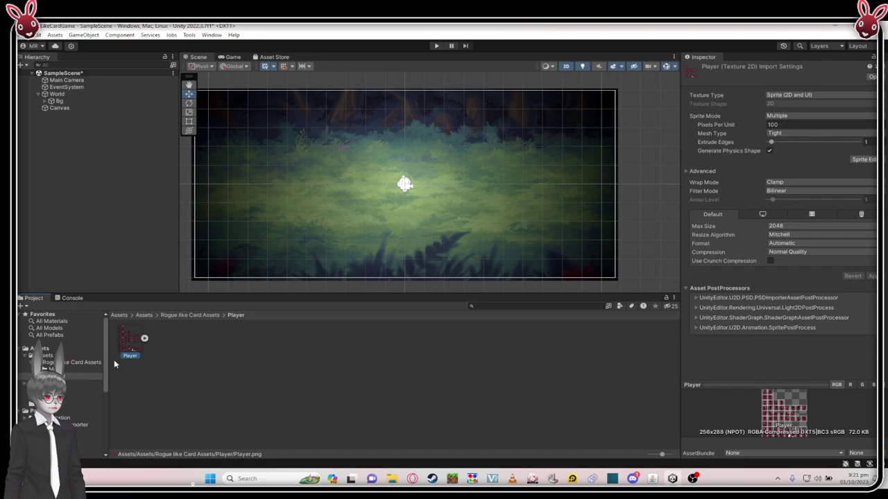
# - Expand the Player sheet and browse frames Player_0 to Player_2, ending on Player_0
pyautogui.click(144, 338)
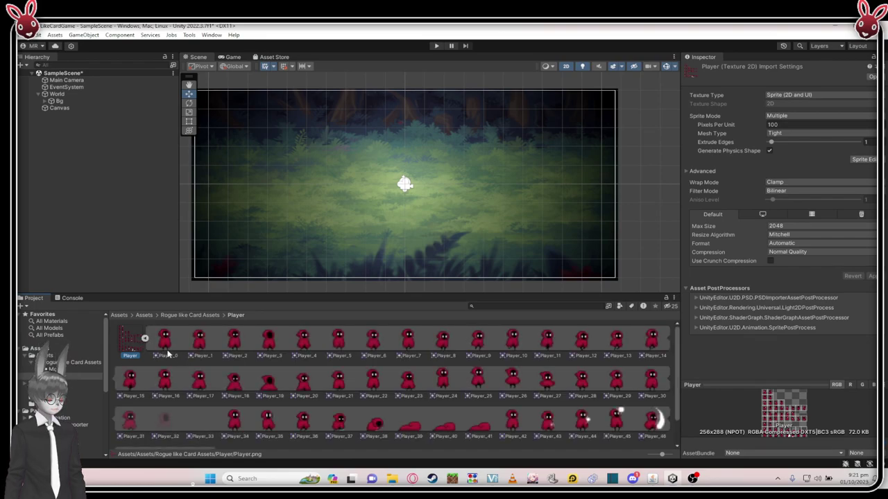
pyautogui.click(168, 353)
pyautogui.click(191, 351)
pyautogui.click(223, 351)
pyautogui.click(162, 354)
pyautogui.click(218, 352)
pyautogui.click(165, 354)
pyautogui.click(220, 351)
pyautogui.click(165, 350)
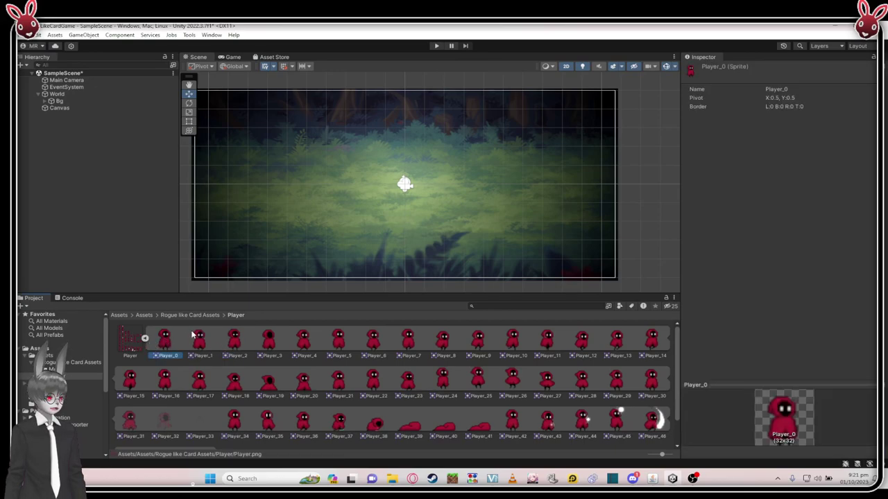
# - Drag the Player_0 sprite into the forest scene as a new object
pyautogui.moveTo(167, 341); pyautogui.dragTo(290, 183)
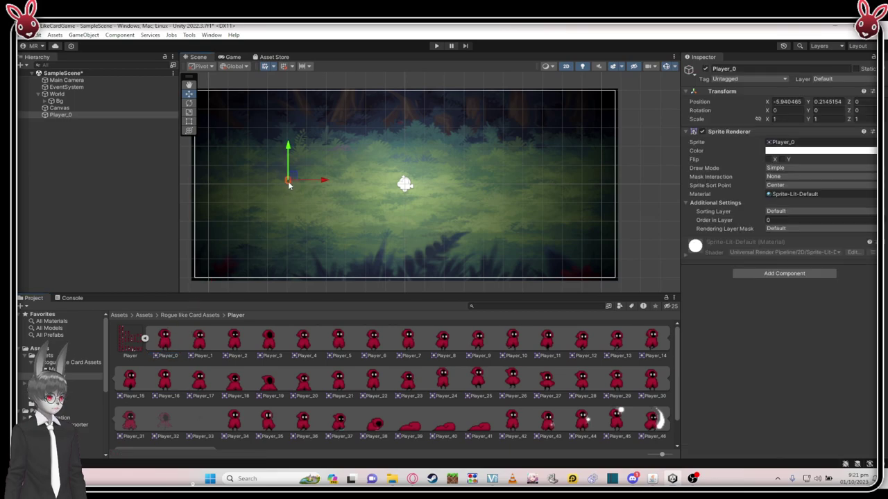
pyautogui.scroll(10, 290, 181)
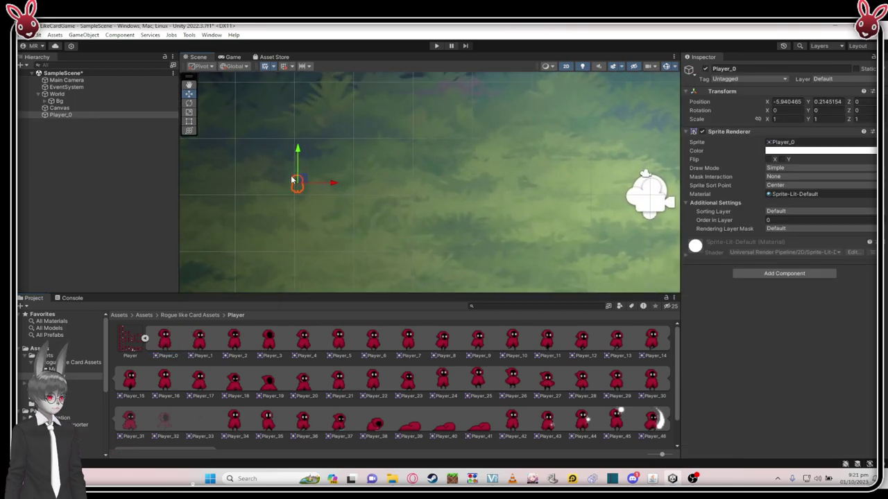
pyautogui.scroll(5, 295, 184)
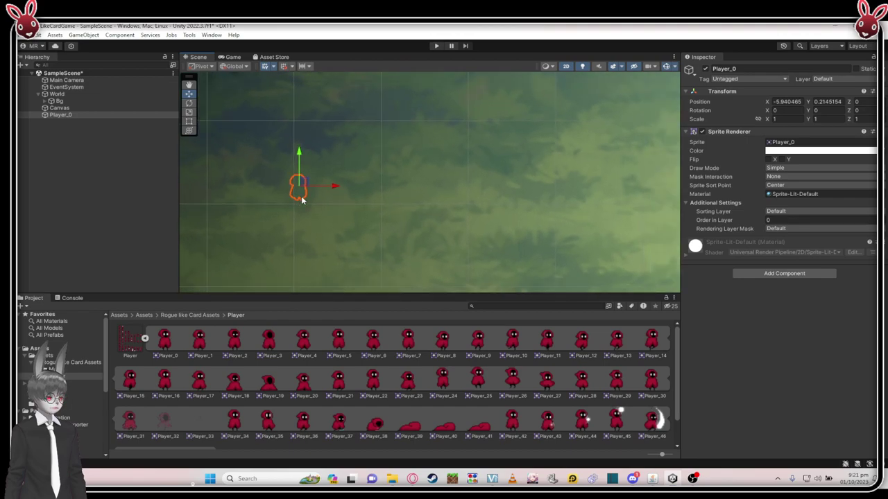
pyautogui.scroll(-8, 286, 188)
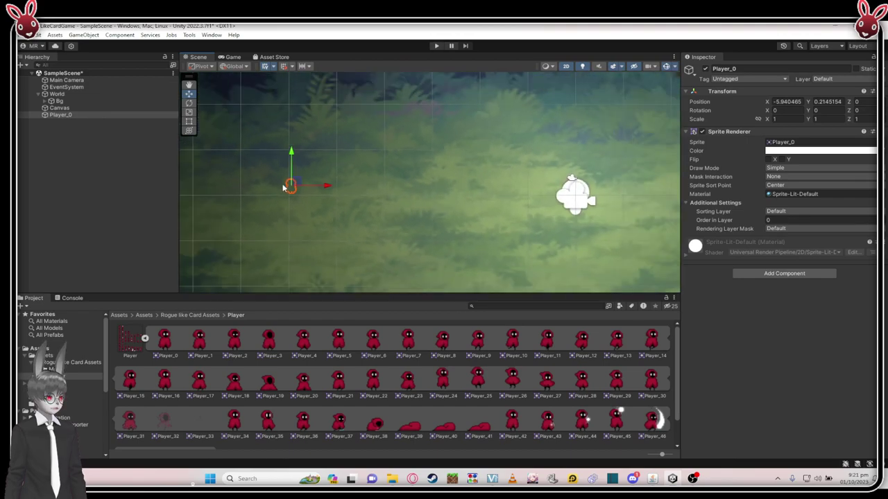
pyautogui.scroll(-2, 286, 185)
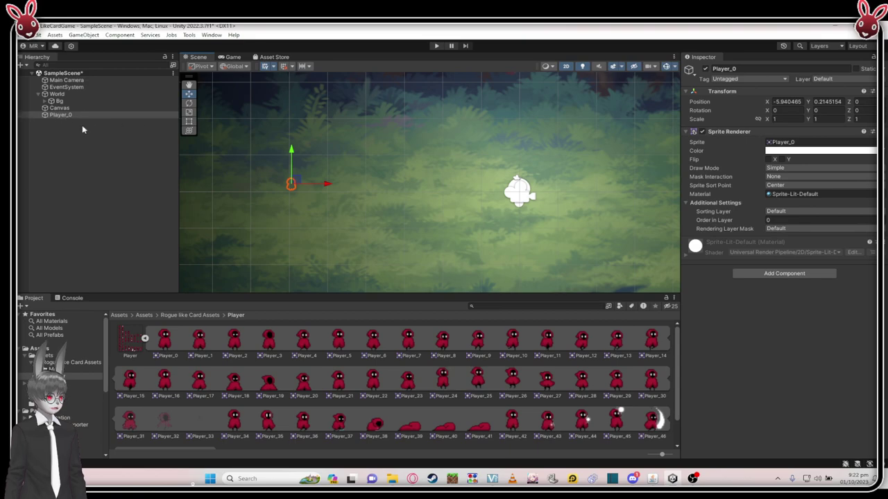
pyautogui.scroll(4, 281, 185)
# - Parent the Player_0 object under World in the Hierarchy
pyautogui.click(65, 115)
pyautogui.moveTo(68, 97); pyautogui.dragTo(67, 98)
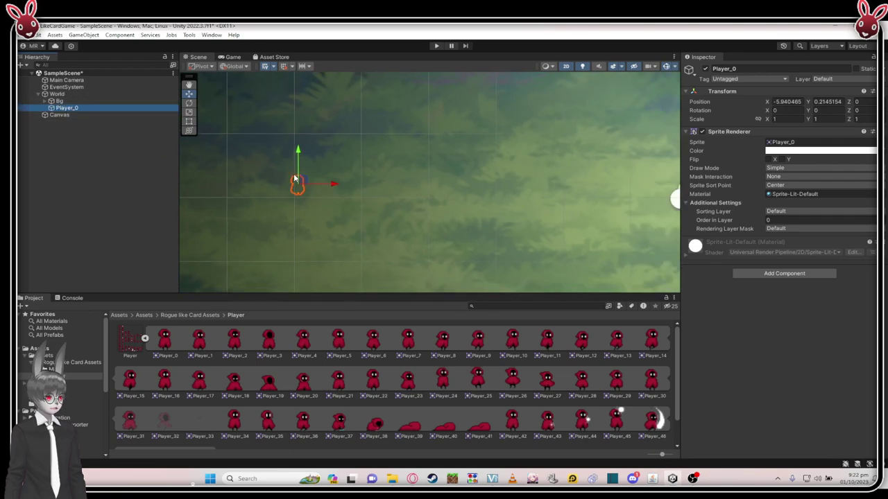
pyautogui.scroll(3, 311, 145)
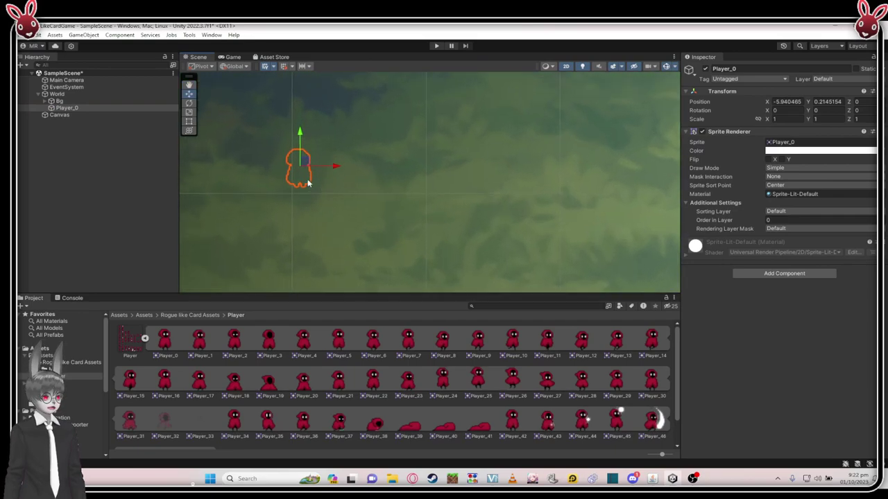
pyautogui.scroll(-2, 291, 185)
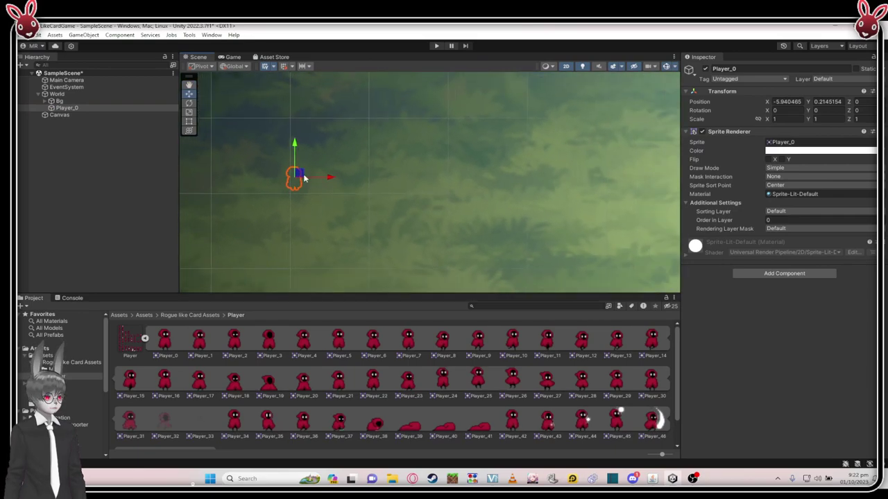
pyautogui.scroll(-3, 286, 169)
pyautogui.scroll(1, 285, 166)
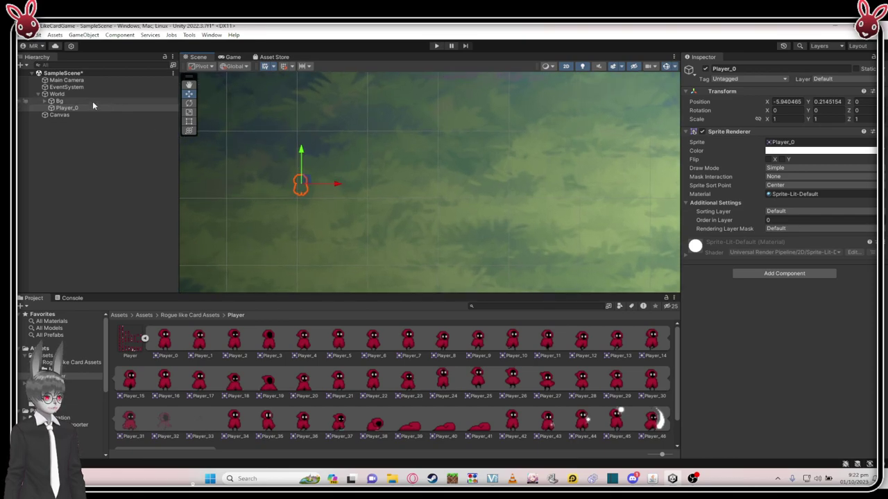
# - Compare Player_0 and Bg in the scene by alternating their selection, ending on Player_0
pyautogui.click(112, 107)
pyautogui.click(111, 101)
pyautogui.click(111, 107)
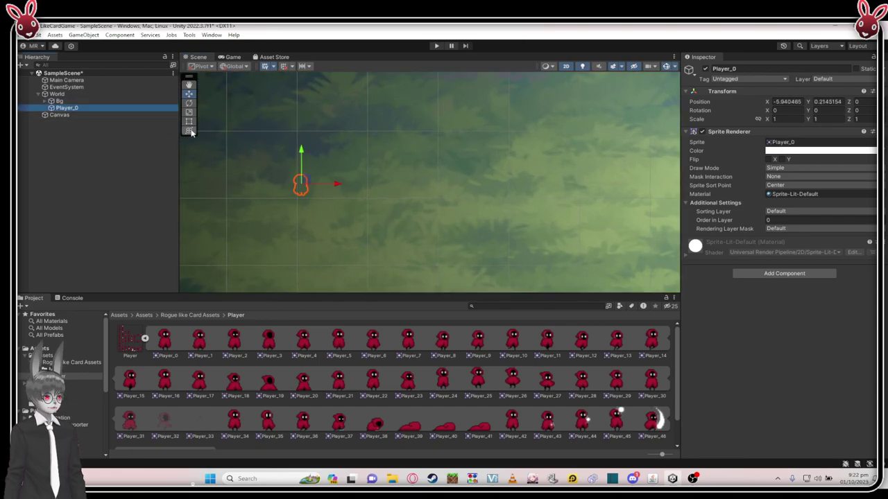
pyautogui.scroll(-1, 320, 179)
pyautogui.scroll(-1, 367, 178)
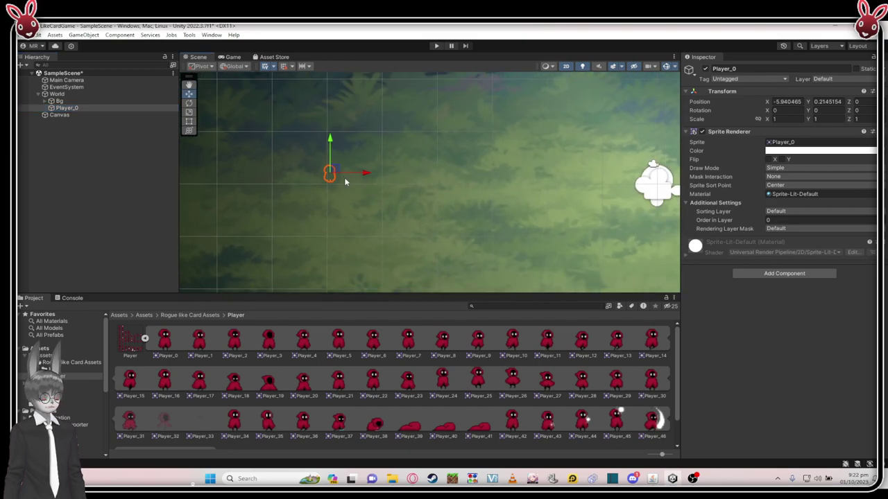
pyautogui.moveTo(335, 173); pyautogui.dragTo(338, 189, button='middle')
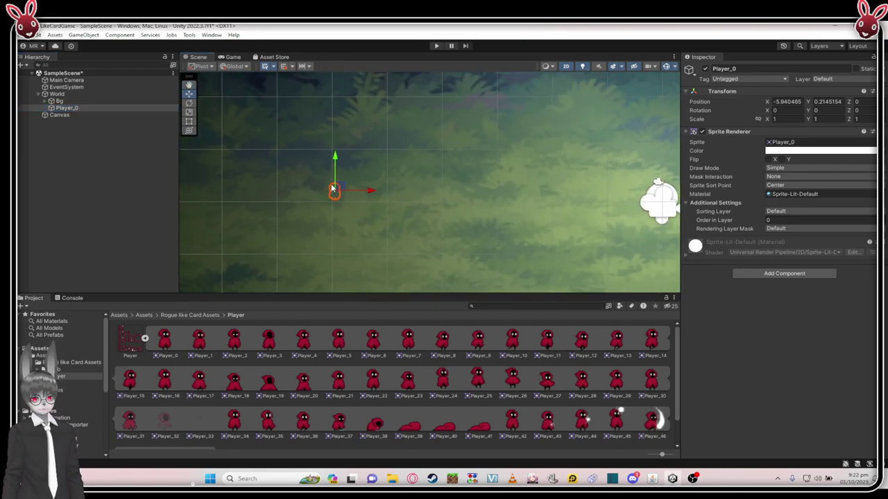
pyautogui.scroll(2, 345, 178)
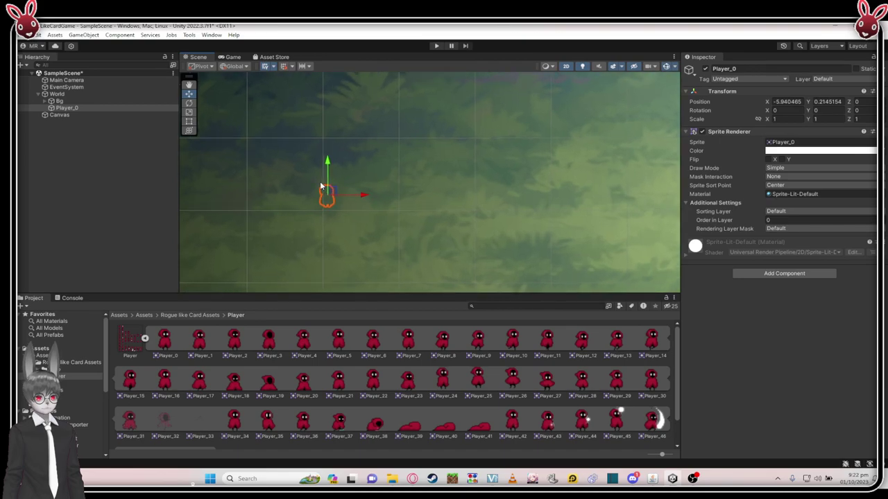
pyautogui.scroll(-1, 301, 197)
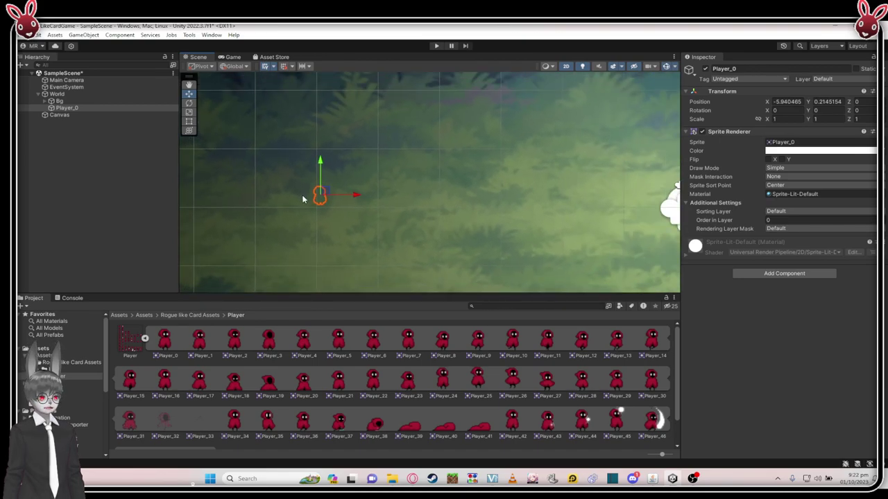
pyautogui.scroll(1, 316, 204)
pyautogui.scroll(1, 317, 205)
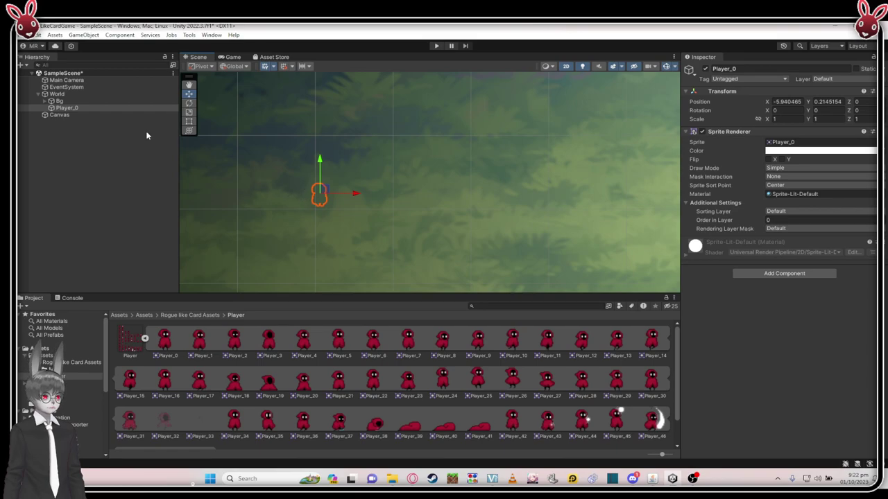
pyautogui.click(115, 102)
pyautogui.click(107, 110)
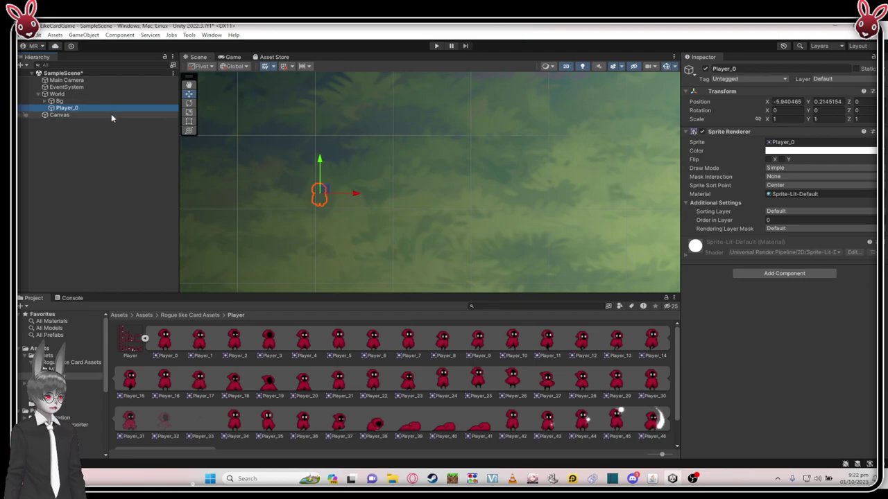
# - Check Player_0's sorting layer options and Bg's Order in Layer value
pyautogui.click(786, 212)
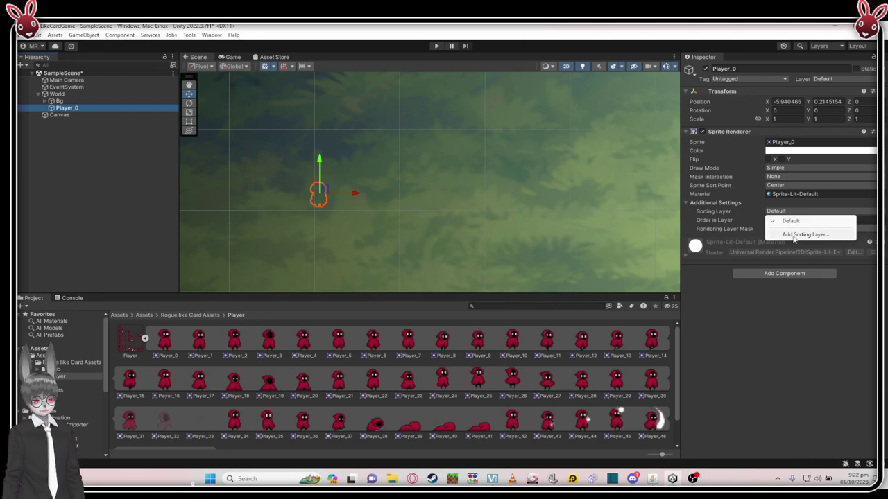
pyautogui.click(795, 236)
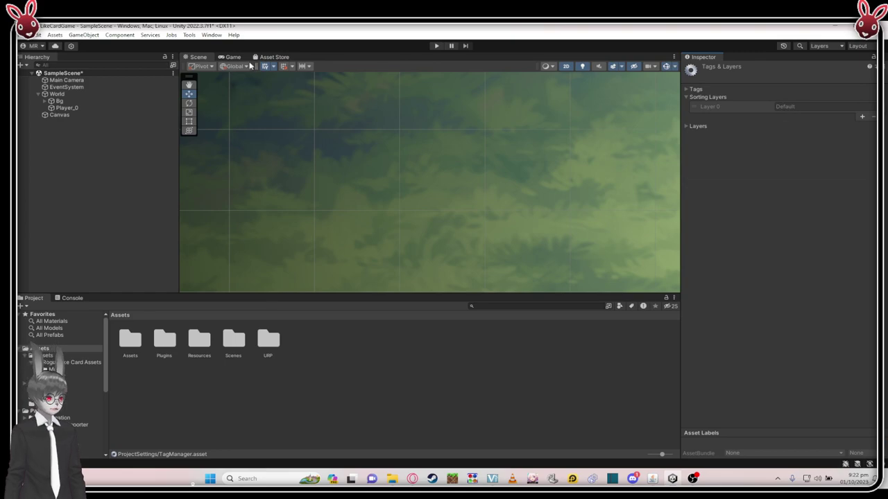
pyautogui.click(69, 101)
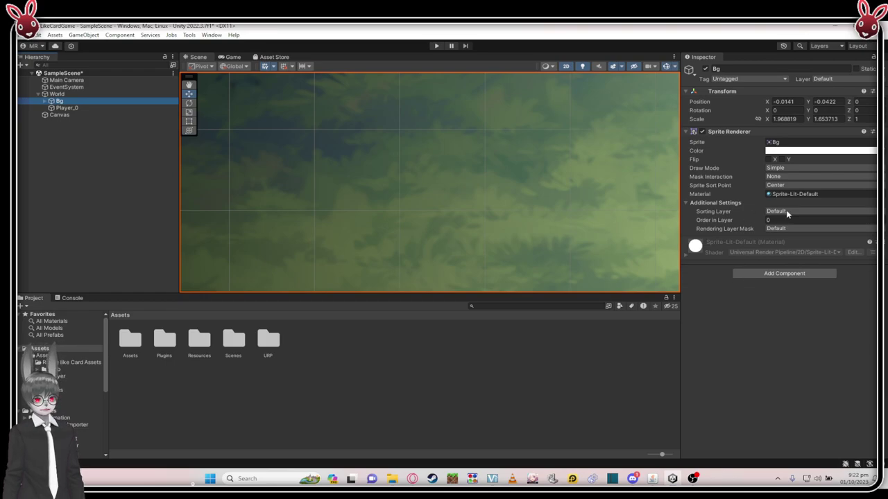
pyautogui.click(768, 220)
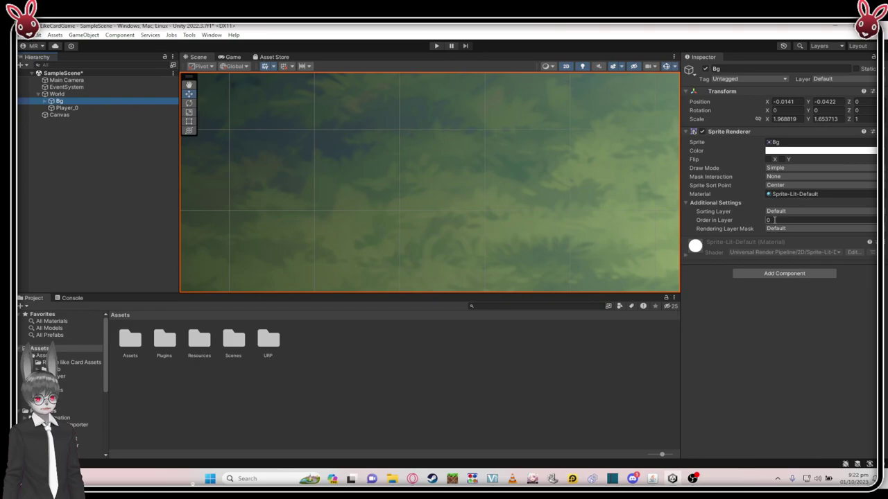
pyautogui.click(66, 108)
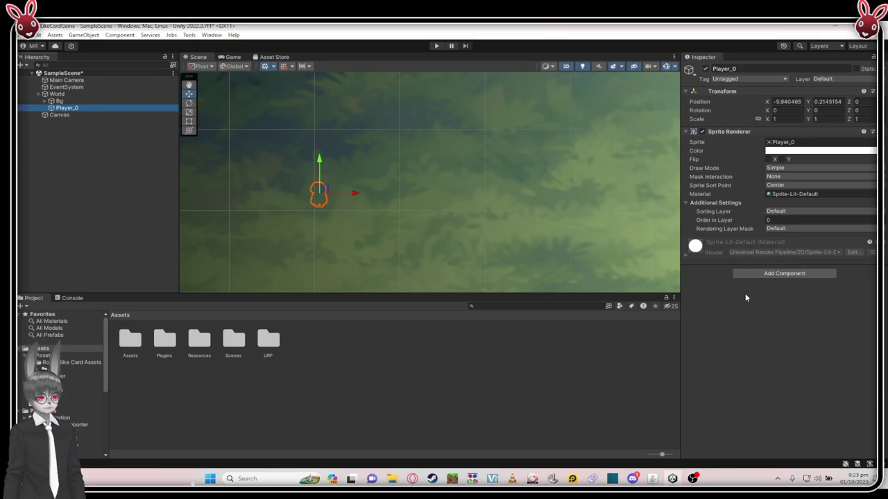
# - Add a sorting layer named Bg and move it ahead of Default
pyautogui.click(773, 212)
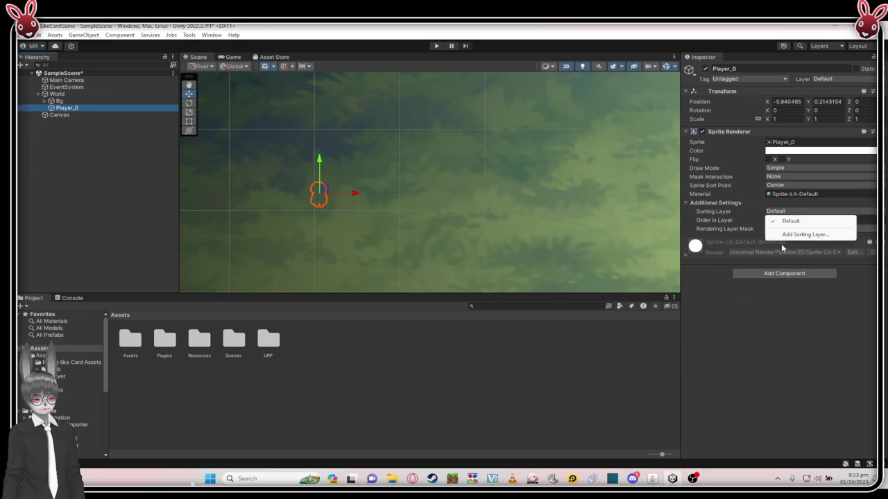
pyautogui.click(784, 235)
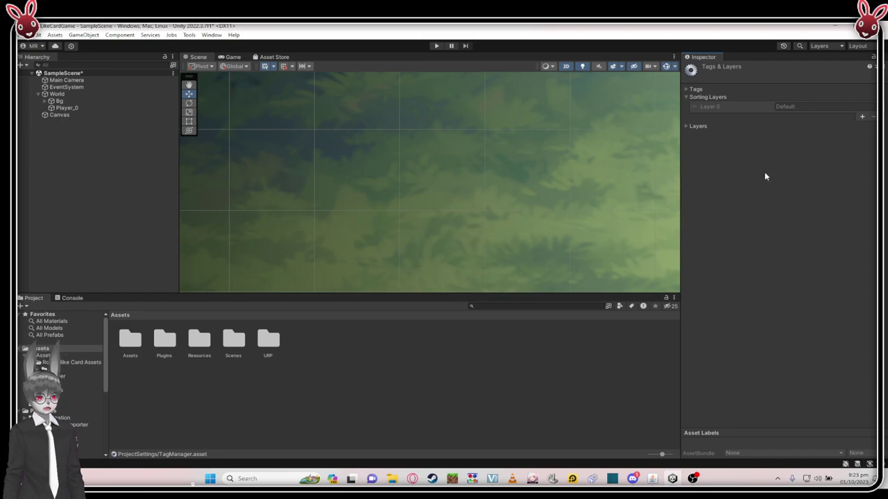
pyautogui.click(861, 117)
pyautogui.click(833, 116)
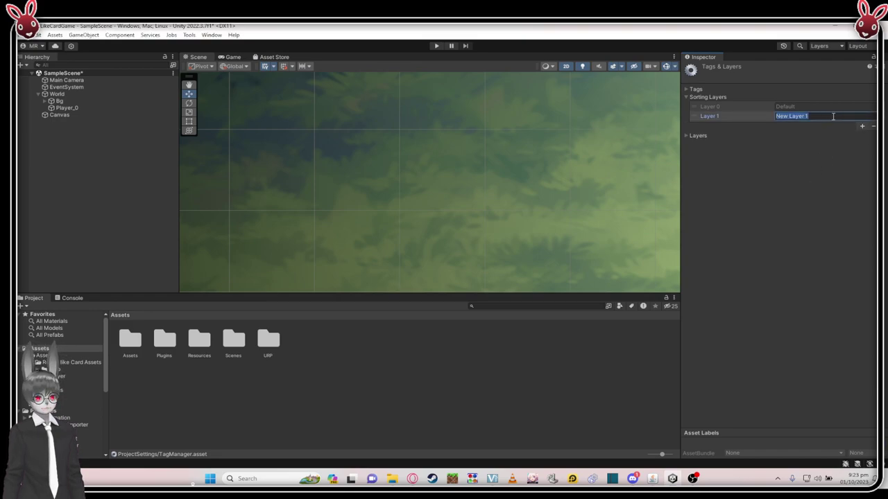
pyautogui.write('Bg')
pyautogui.press('Return')
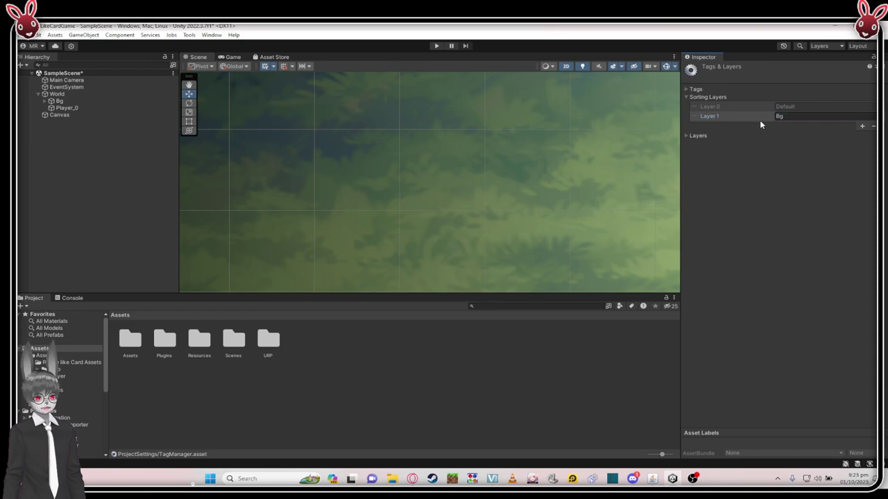
pyautogui.moveTo(749, 118)
pyautogui.mouseDown()
pyautogui.moveTo(755, 105)
pyautogui.moveTo(753, 115)
pyautogui.moveTo(740, 109)
pyautogui.mouseUp()
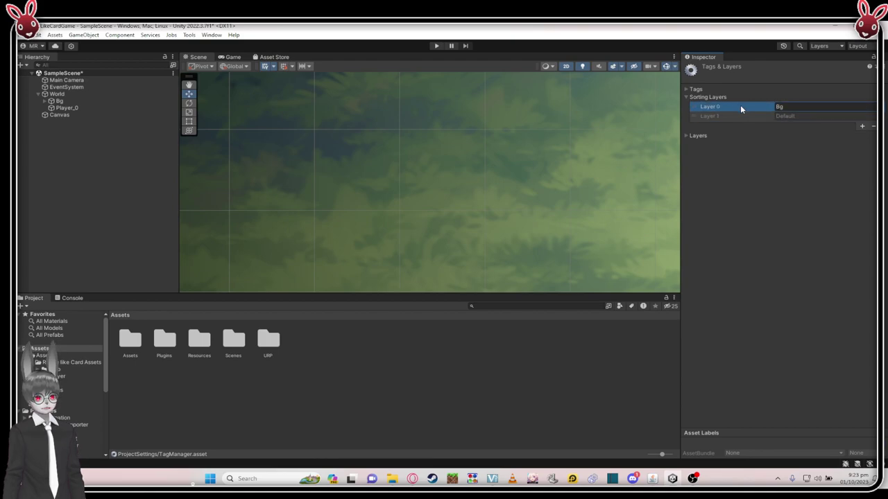
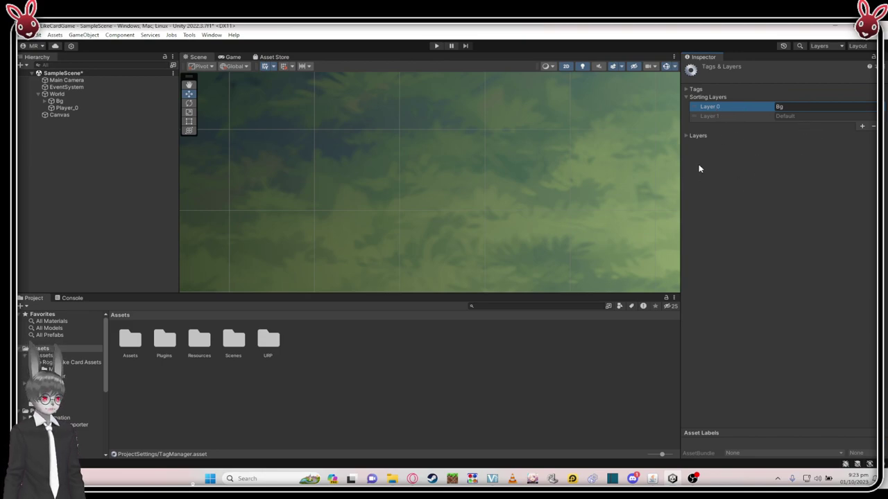
# - Add a new sorting layer named Characters and drag it above Default, just below Bg
pyautogui.click(862, 128)
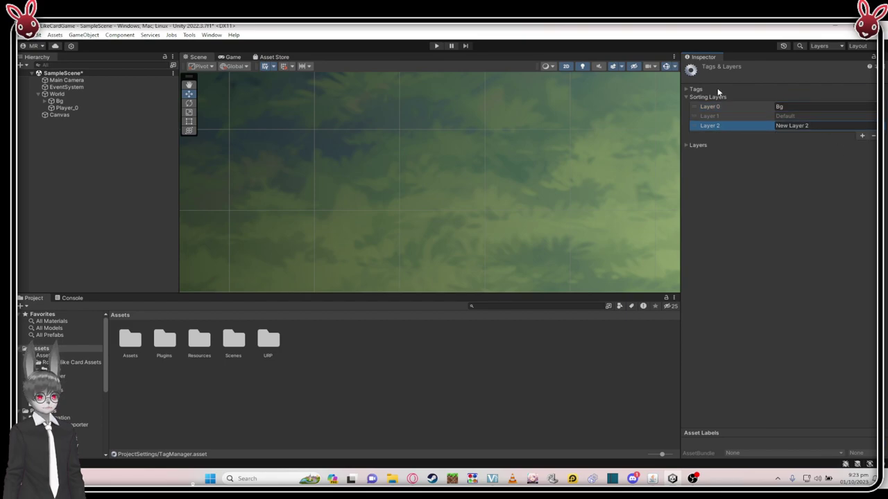
pyautogui.click(819, 128)
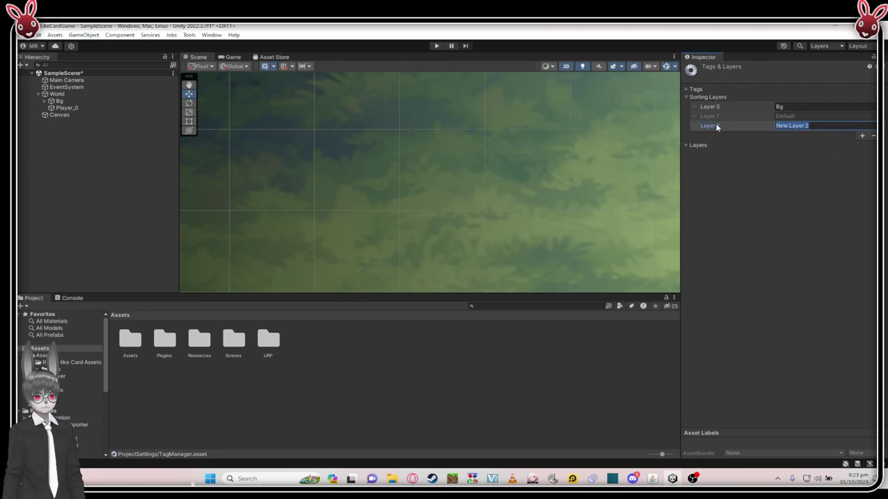
pyautogui.write('C')
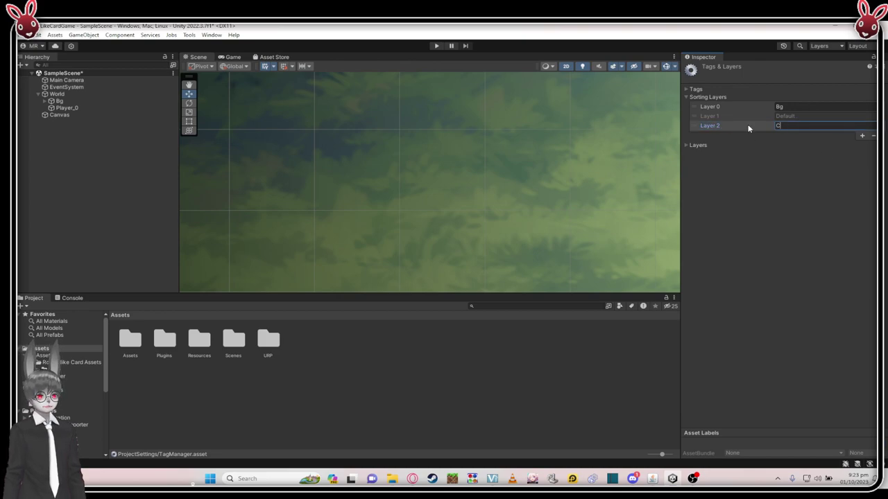
pyautogui.write('haracters')
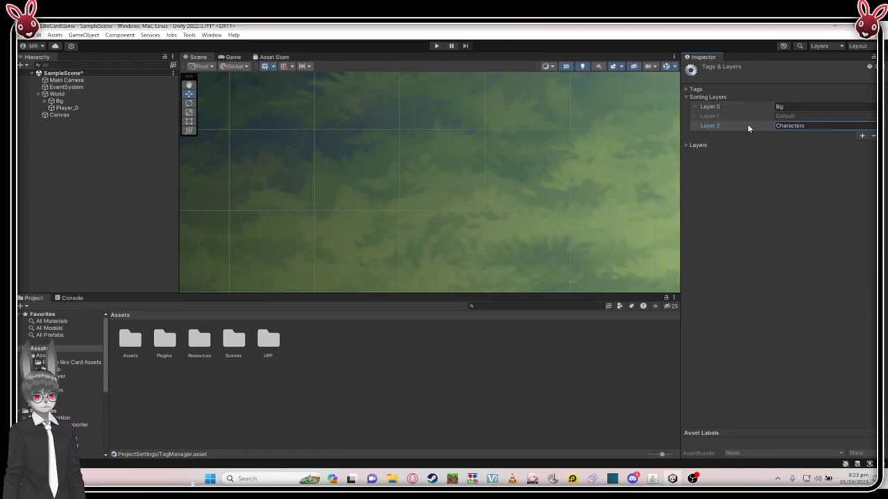
pyautogui.moveTo(749, 129); pyautogui.dragTo(759, 115)
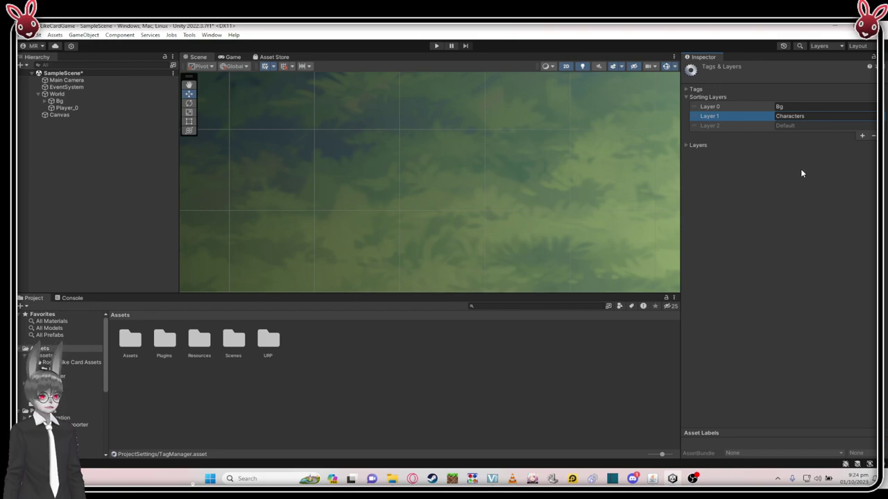
# - Set the Bg background object's Sprite Renderer sorting layer to Bg
pyautogui.click(76, 107)
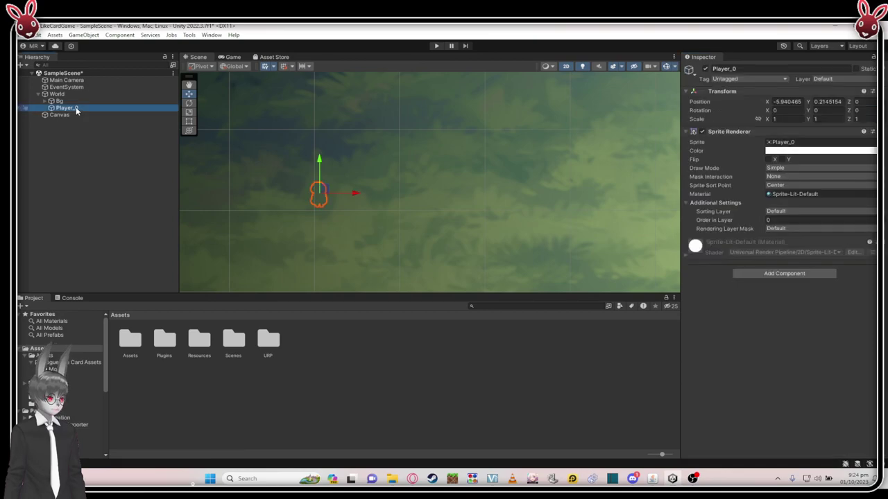
pyautogui.click(59, 102)
pyautogui.click(771, 248)
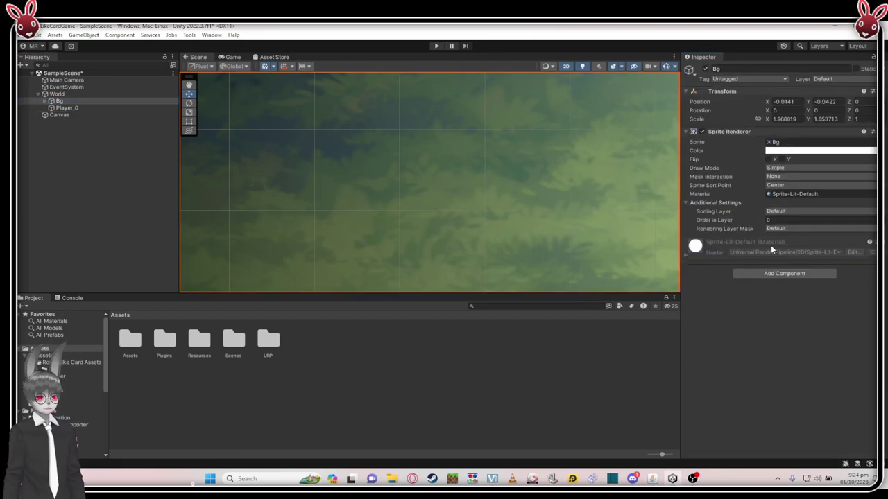
pyautogui.click(774, 211)
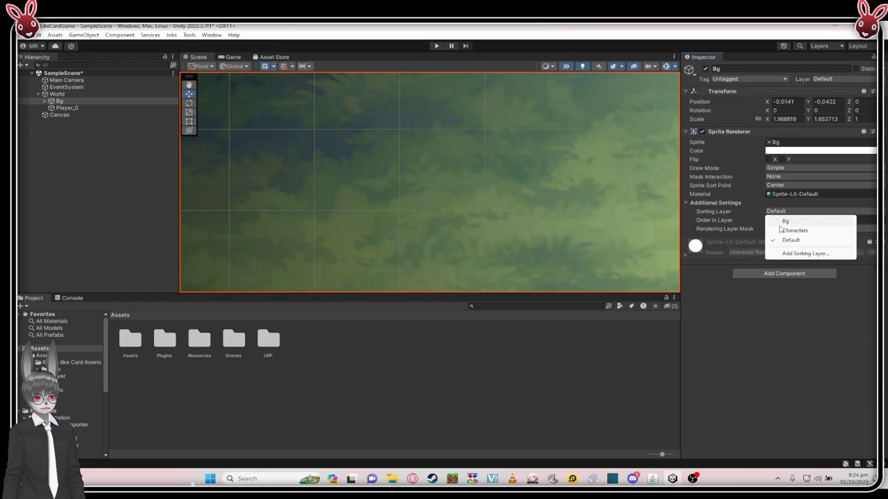
pyautogui.click(784, 220)
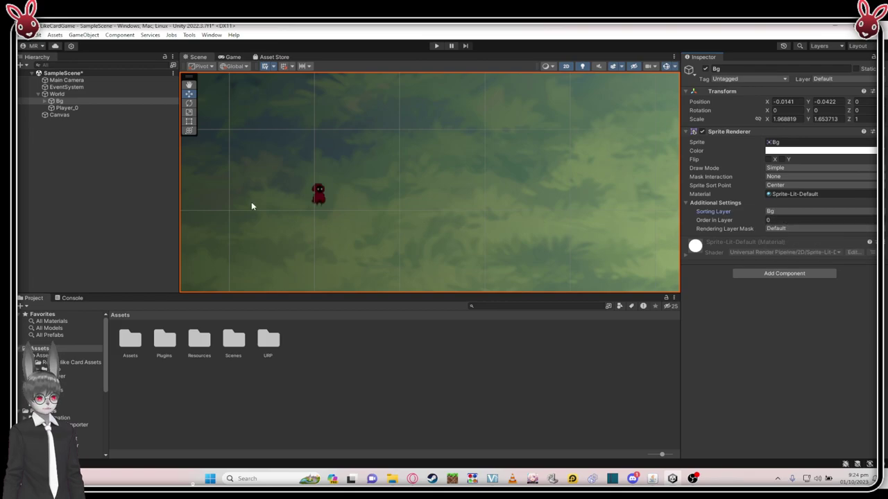
pyautogui.scroll(3, 265, 193)
pyautogui.scroll(2, 334, 199)
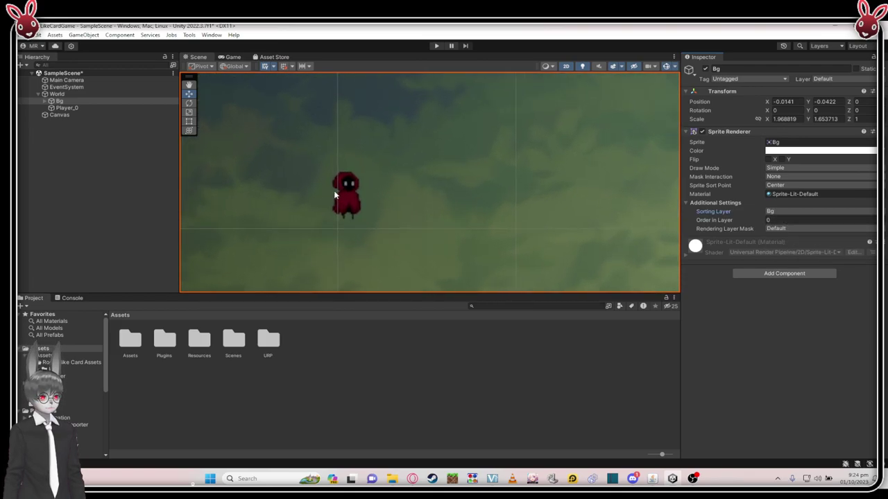
# - From Player_0's Sorting Layer dropdown, choose Add Sorting Layer... to reopen the layer settings
pyautogui.click(133, 108)
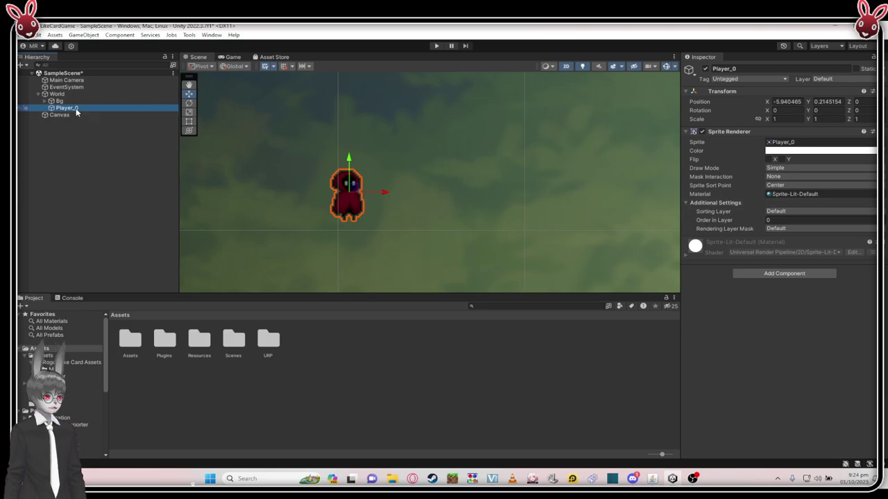
pyautogui.click(805, 212)
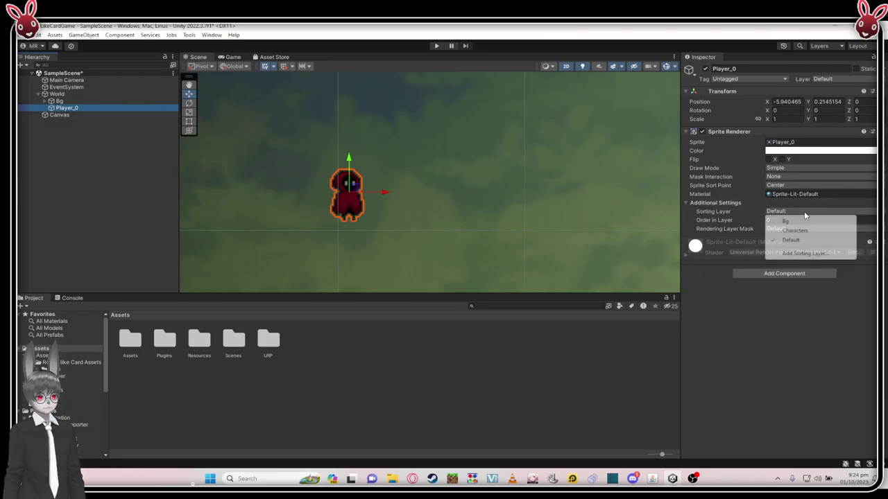
pyautogui.click(806, 254)
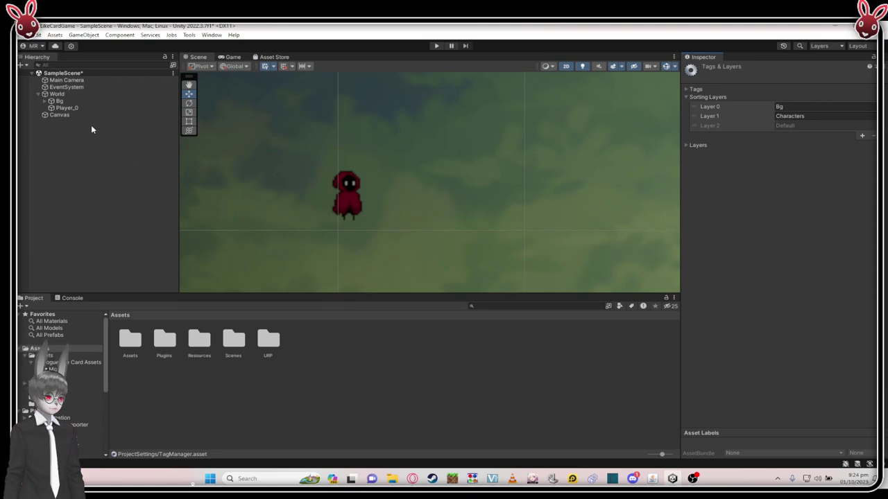
# - Put Player_0's Sprite Renderer on the Characters sorting layer and switch to the Rect tool
pyautogui.click(88, 108)
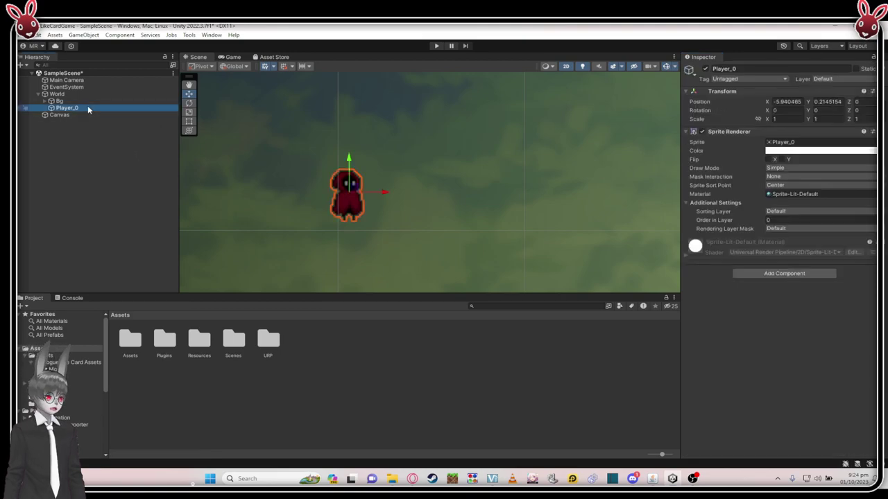
pyautogui.click(788, 212)
pyautogui.click(797, 231)
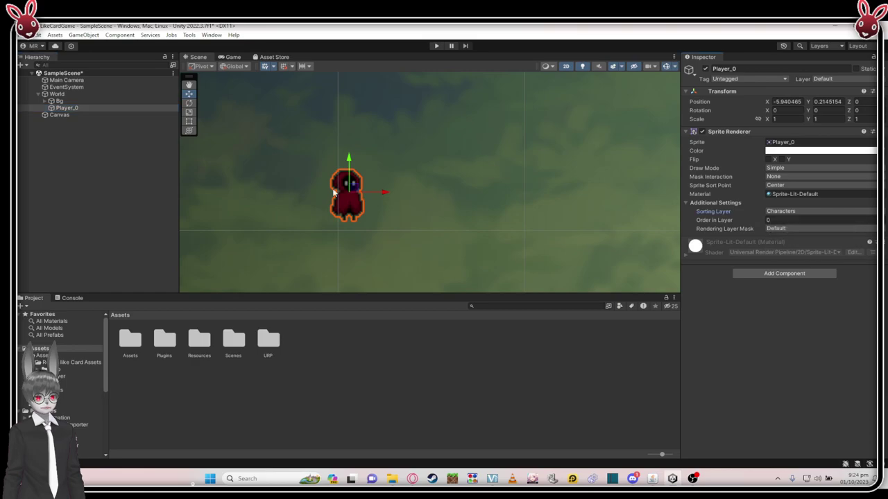
pyautogui.scroll(-3, 346, 184)
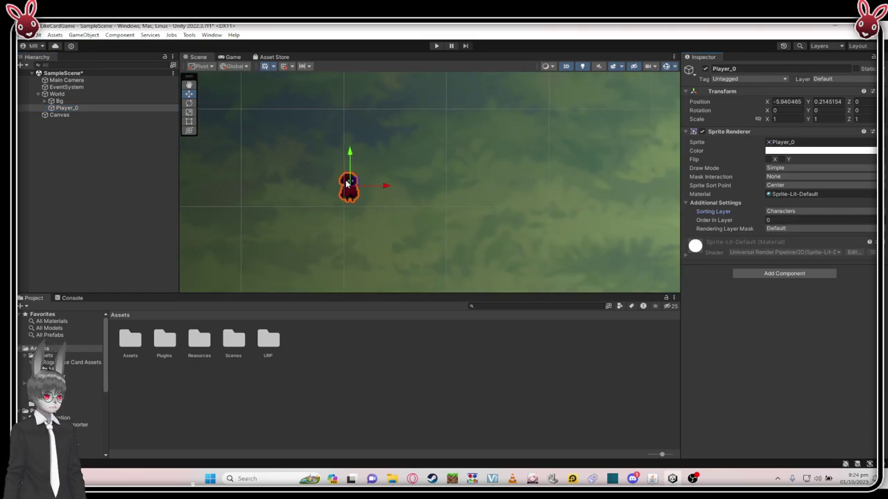
pyautogui.press('t')
pyautogui.scroll(-4, 298, 177)
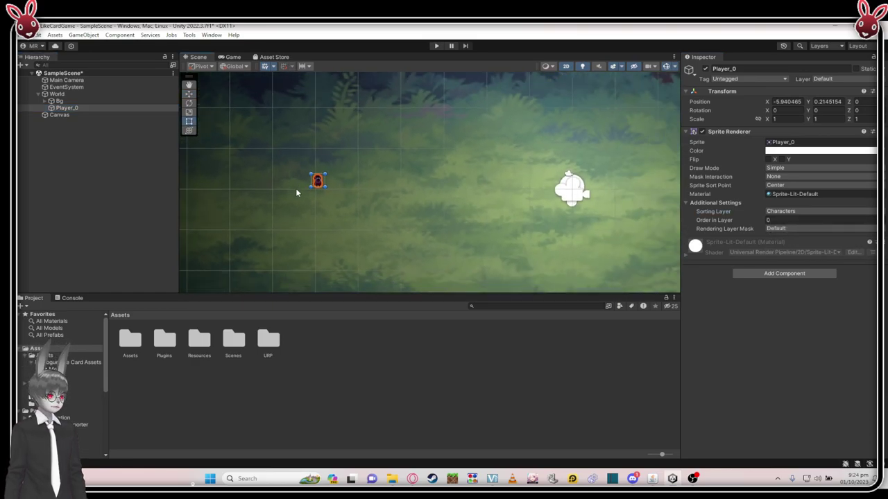
# - Scale Player_0 up to about 7.9x, nudge it up-left, and preview it in the Game view
pyautogui.moveTo(323, 192); pyautogui.dragTo(387, 254)
pyautogui.moveTo(344, 222); pyautogui.dragTo(264, 163)
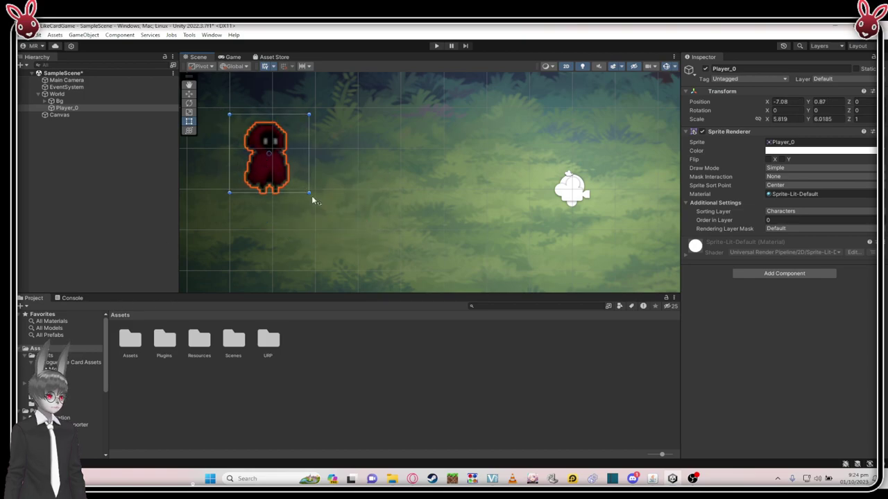
pyautogui.moveTo(310, 194); pyautogui.dragTo(349, 191)
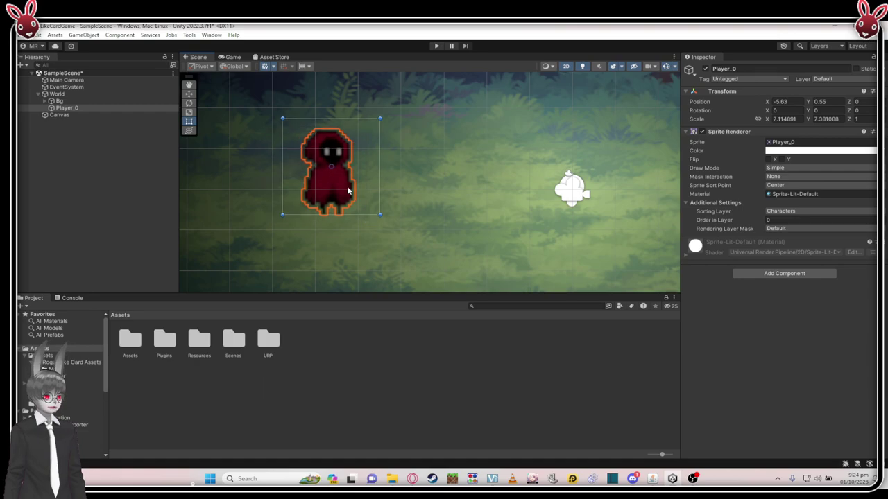
pyautogui.moveTo(386, 222); pyautogui.dragTo(397, 232)
pyautogui.moveTo(334, 175); pyautogui.dragTo(314, 161)
pyautogui.click(406, 326)
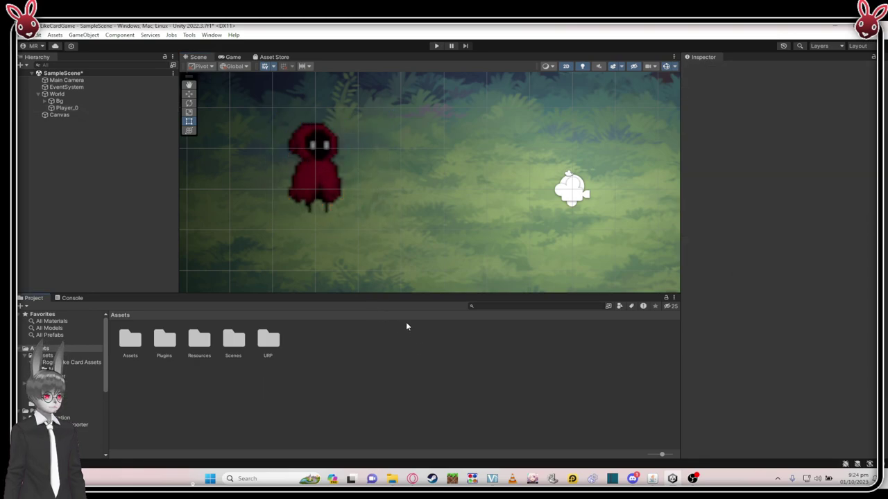
pyautogui.click(224, 57)
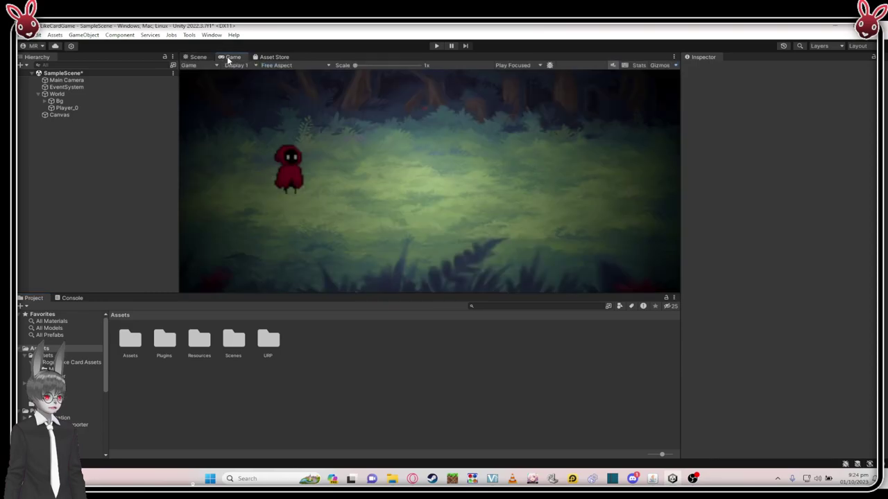
pyautogui.click(201, 58)
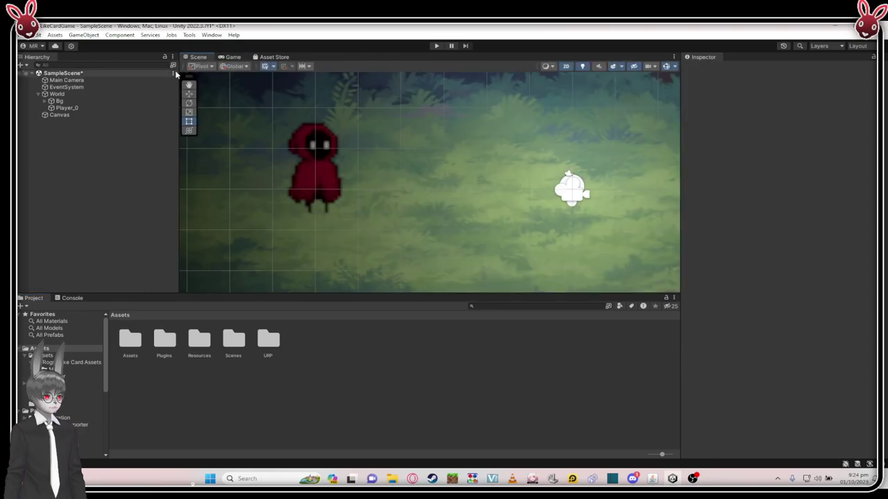
# - Browse to Assets > Rogue like Card Assets > Player and select the Player sprite sheet
pyautogui.click(134, 355)
pyautogui.click(149, 375)
pyautogui.click(133, 350)
pyautogui.click(134, 357)
pyautogui.doubleClick(134, 357)
pyautogui.click(132, 346)
pyautogui.doubleClick(131, 347)
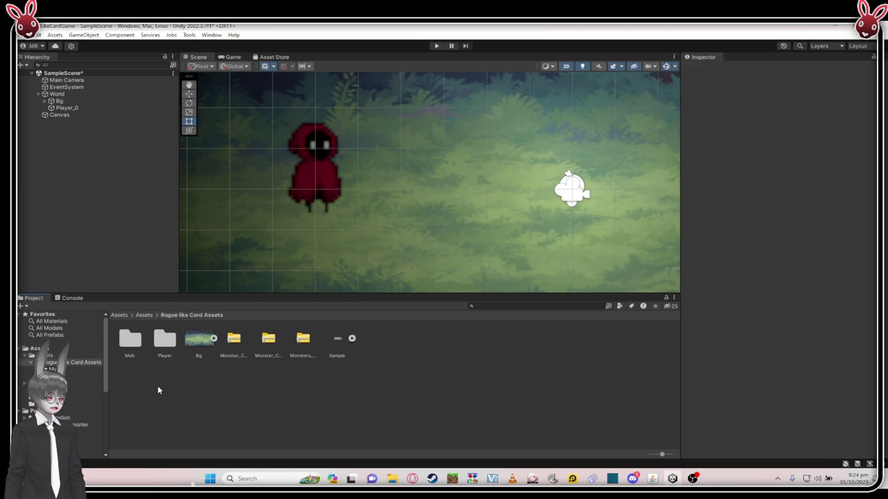
pyautogui.click(130, 341)
pyautogui.click(159, 351)
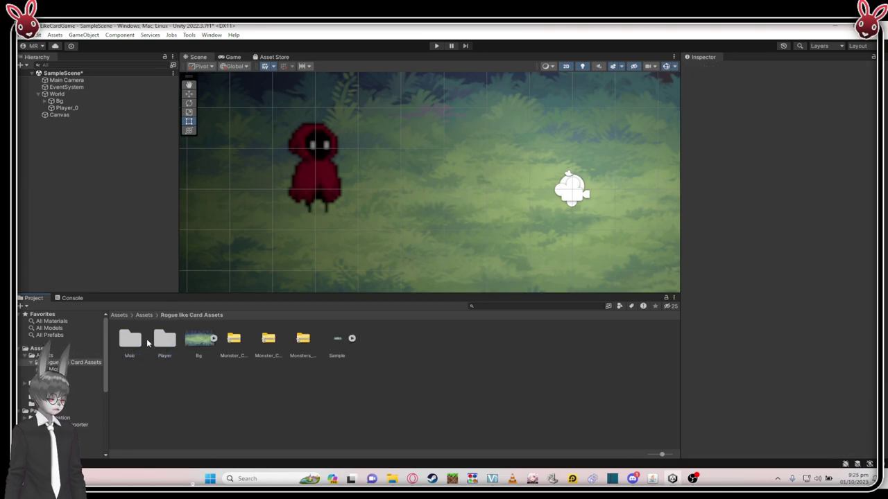
pyautogui.doubleClick(156, 347)
pyautogui.click(134, 350)
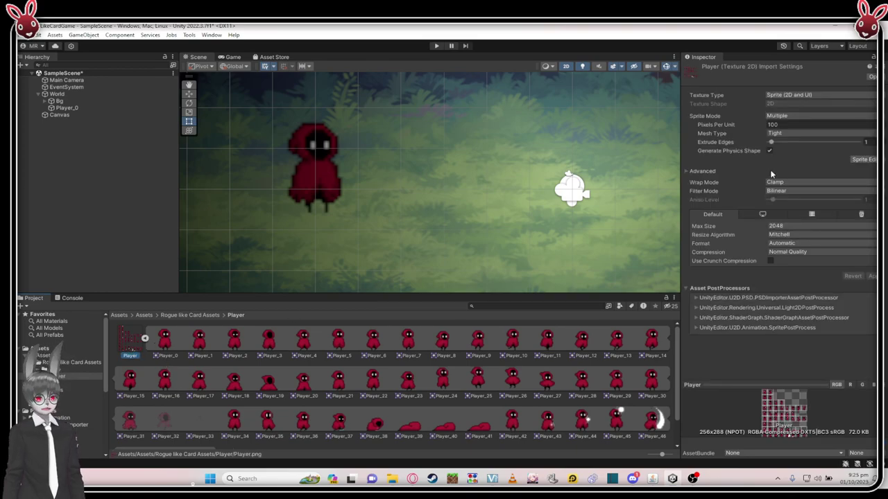
# - Set the Player sprite sheet to Compression None and Filter Mode Point (no filter), then apply
pyautogui.click(786, 253)
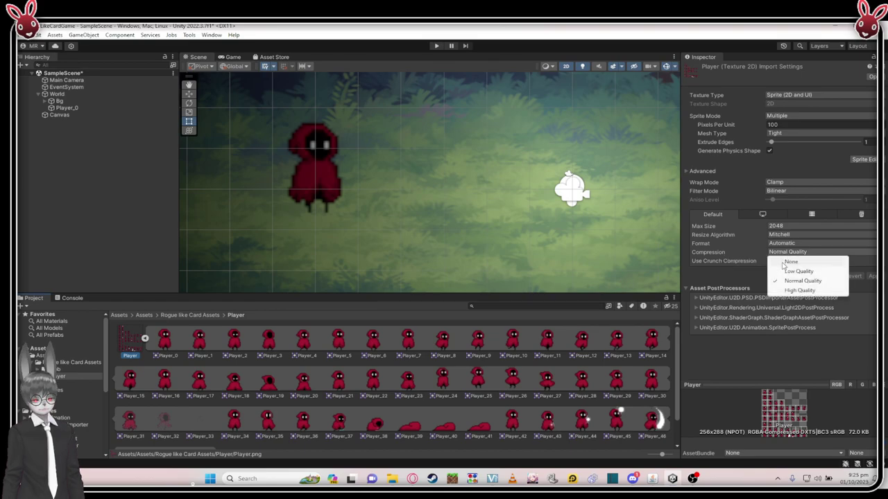
pyautogui.click(787, 262)
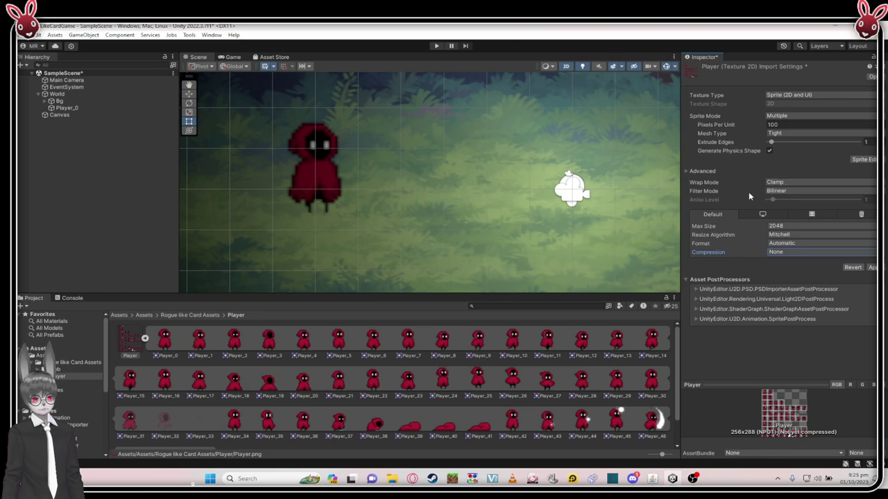
pyautogui.click(779, 192)
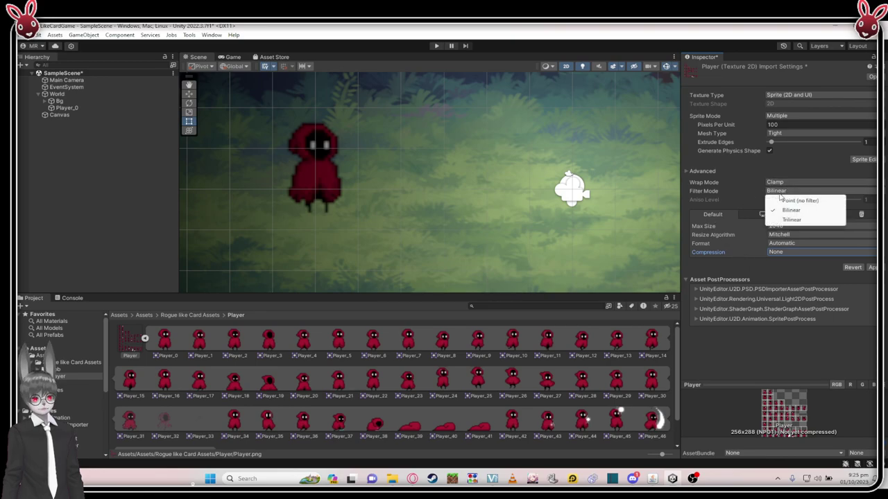
pyautogui.click(792, 201)
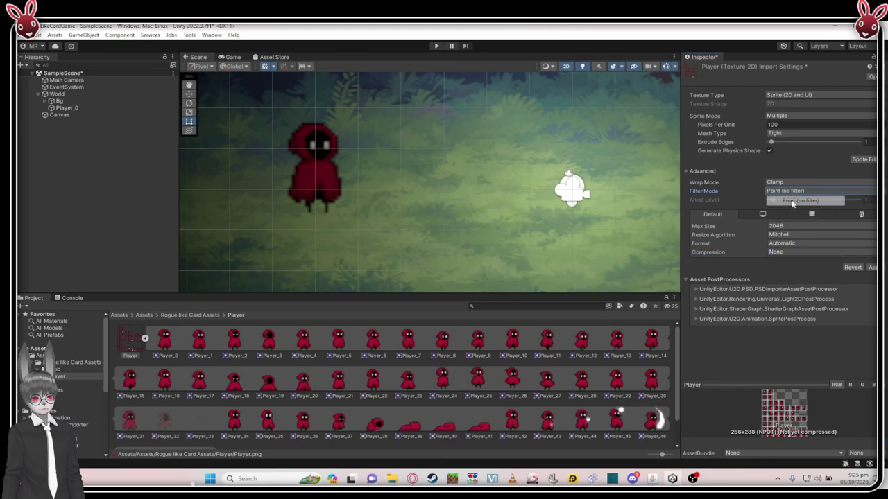
pyautogui.click(871, 267)
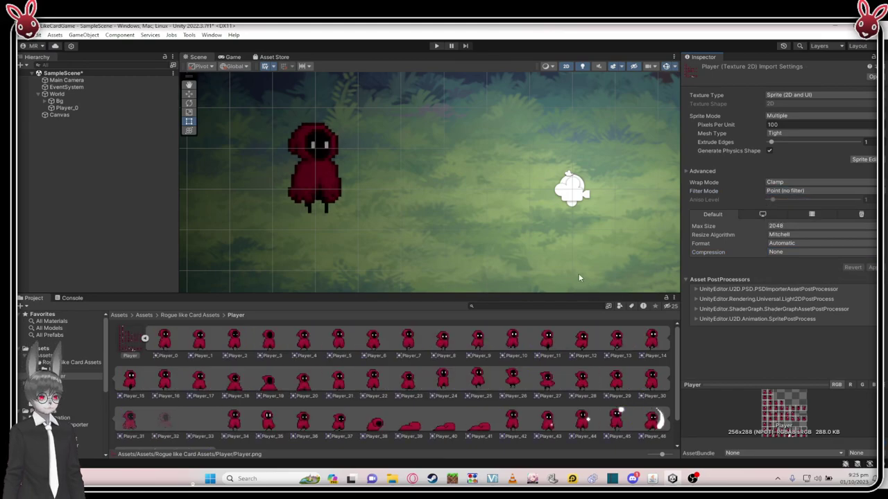
pyautogui.scroll(-5, 356, 179)
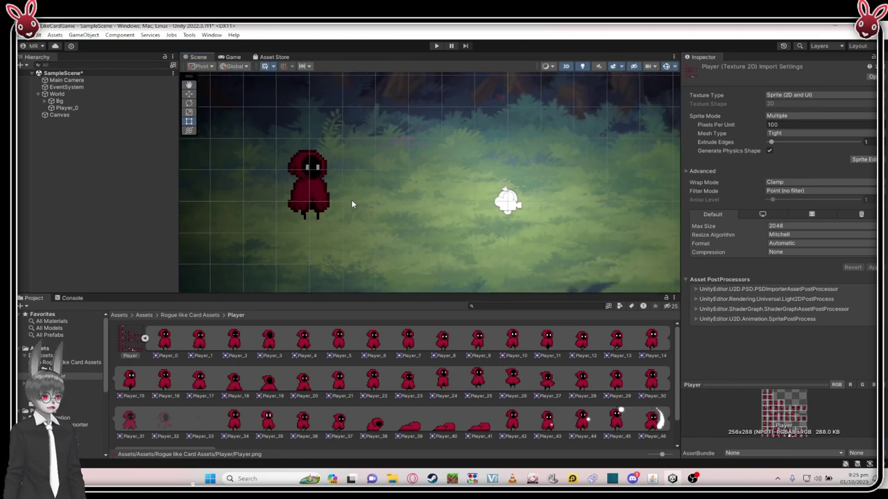
pyautogui.scroll(-4, 353, 179)
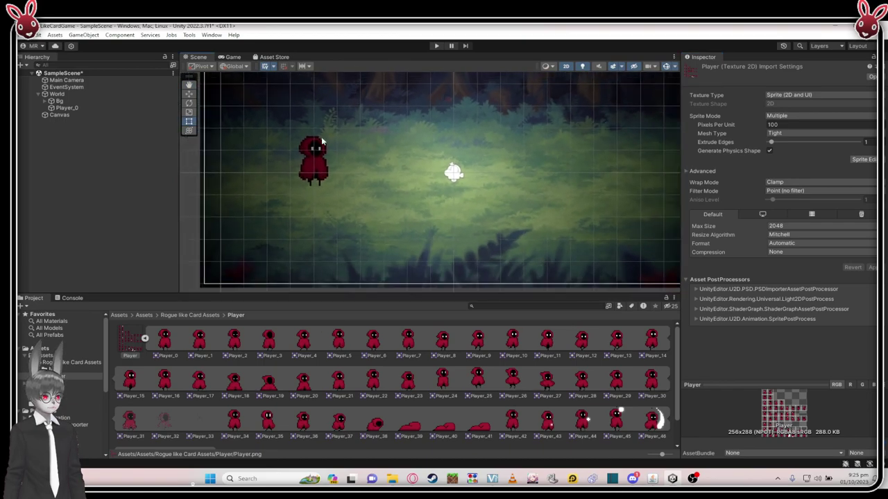
# - After checking the Game view, shrink Player_0 to roughly 6.5 by 6.4, slightly further left
pyautogui.click(233, 57)
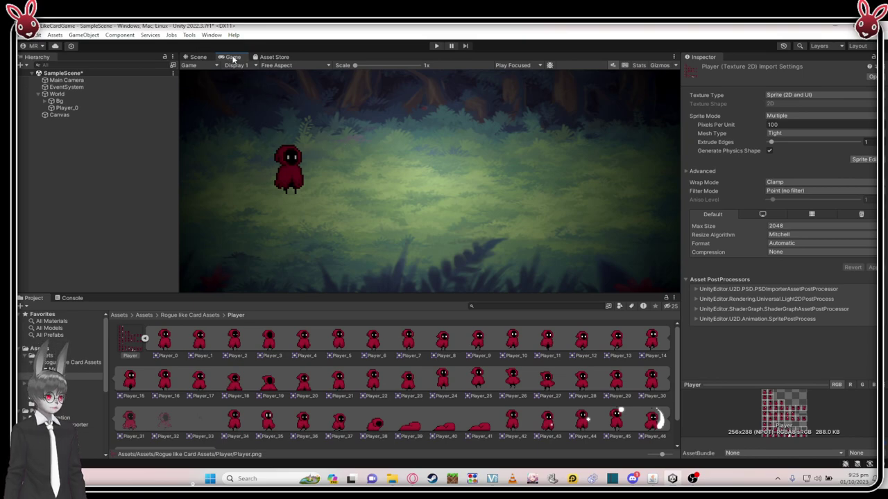
pyautogui.click(197, 57)
pyautogui.click(128, 109)
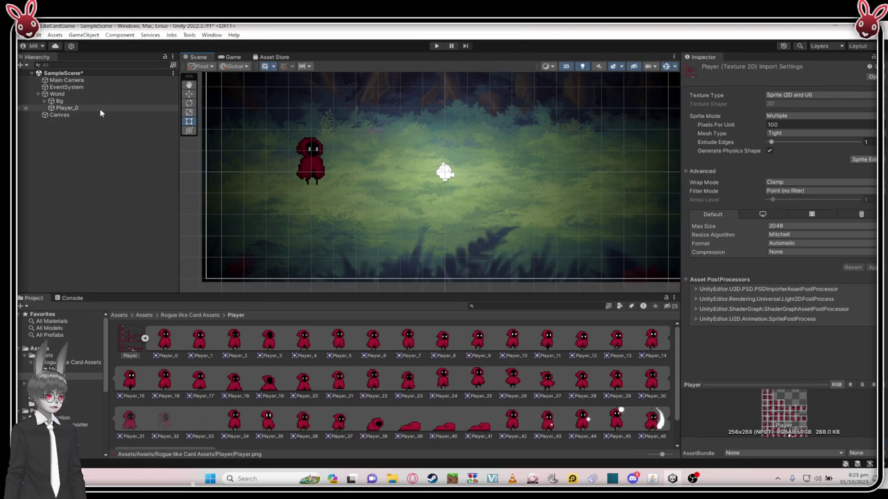
pyautogui.moveTo(338, 184); pyautogui.dragTo(320, 179)
pyautogui.click(229, 208)
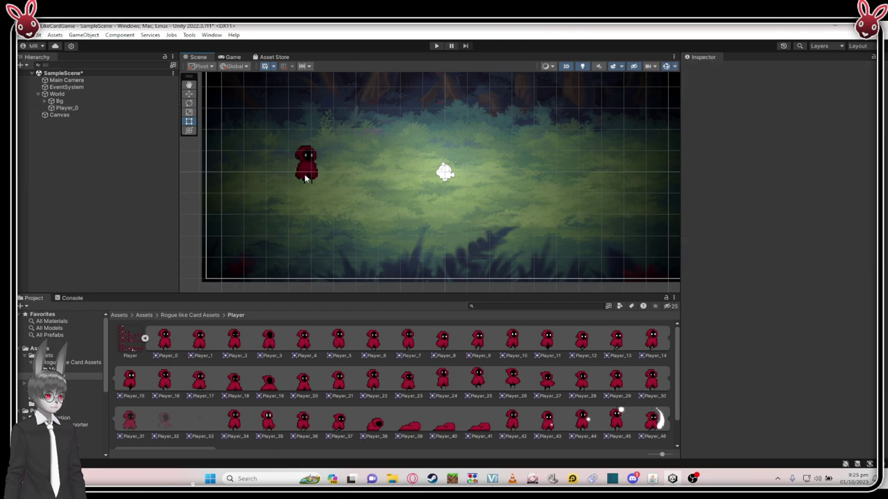